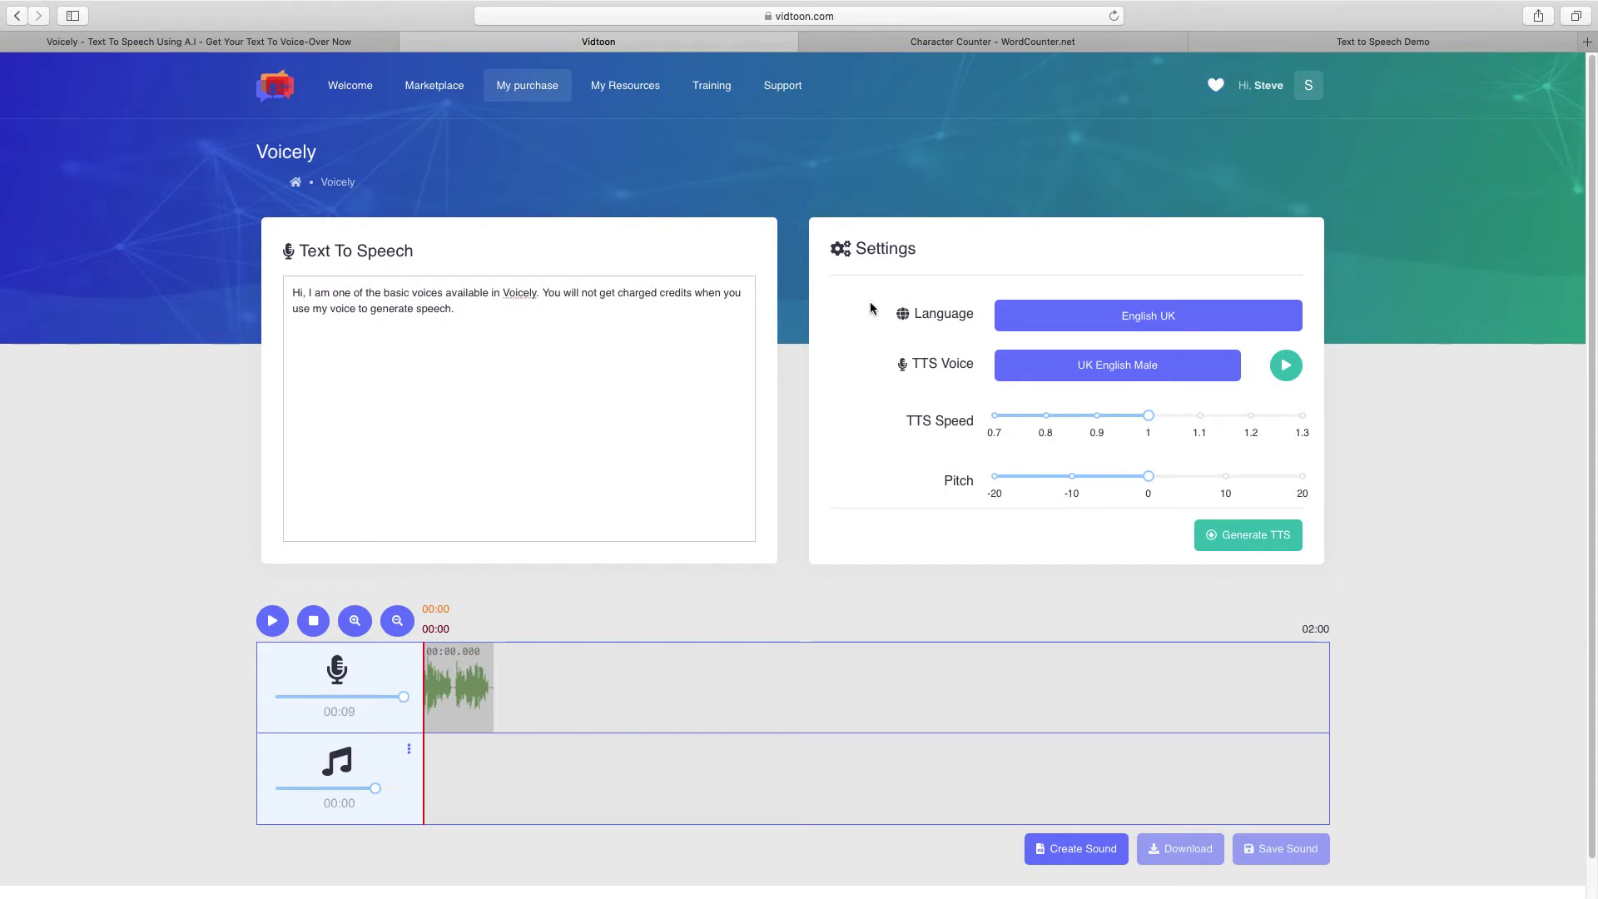
- Set the TTS voice to Harry (Male) and view the Say As options for the text
{"action": "left_click", "coordinate": [1136, 376]}
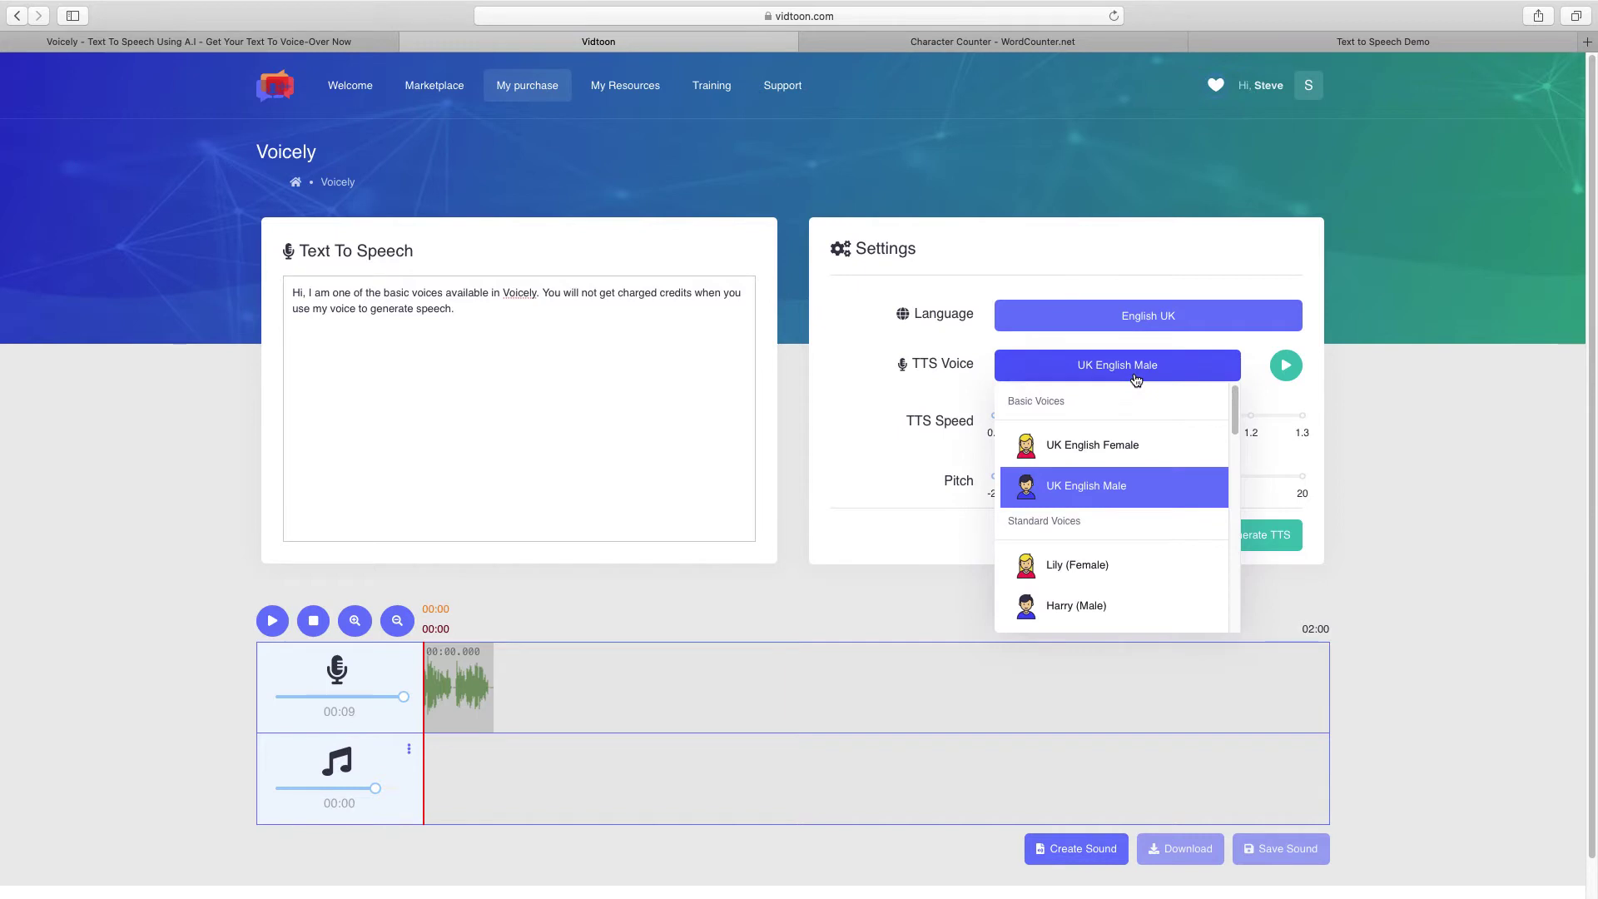
{"action": "left_click", "coordinate": [1088, 610]}
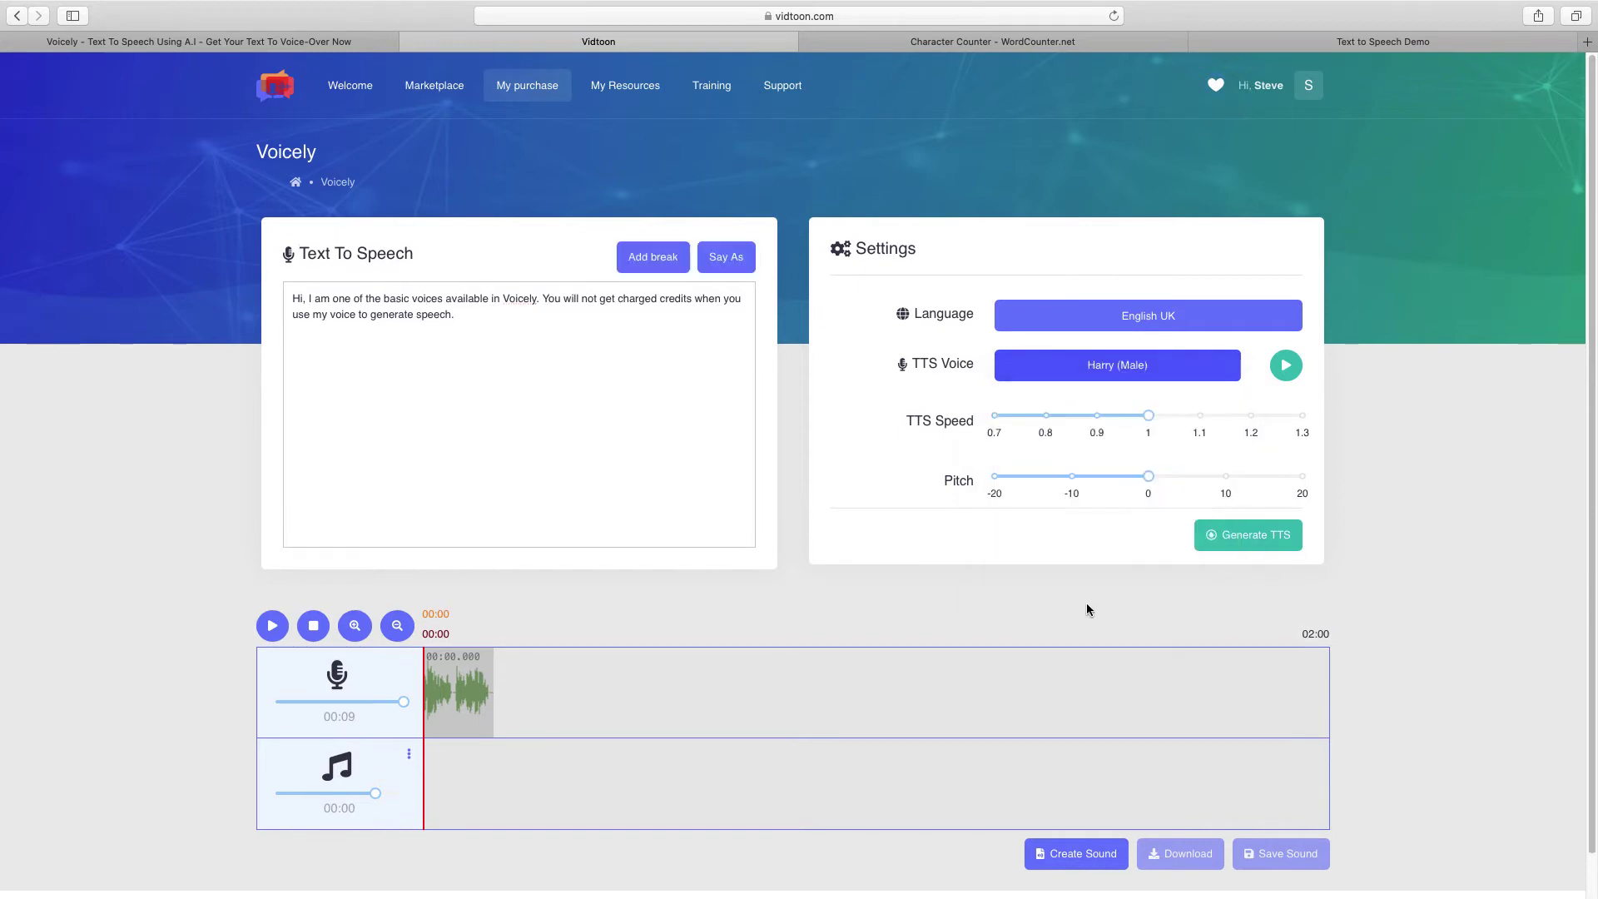
{"action": "left_click", "coordinate": [725, 257]}
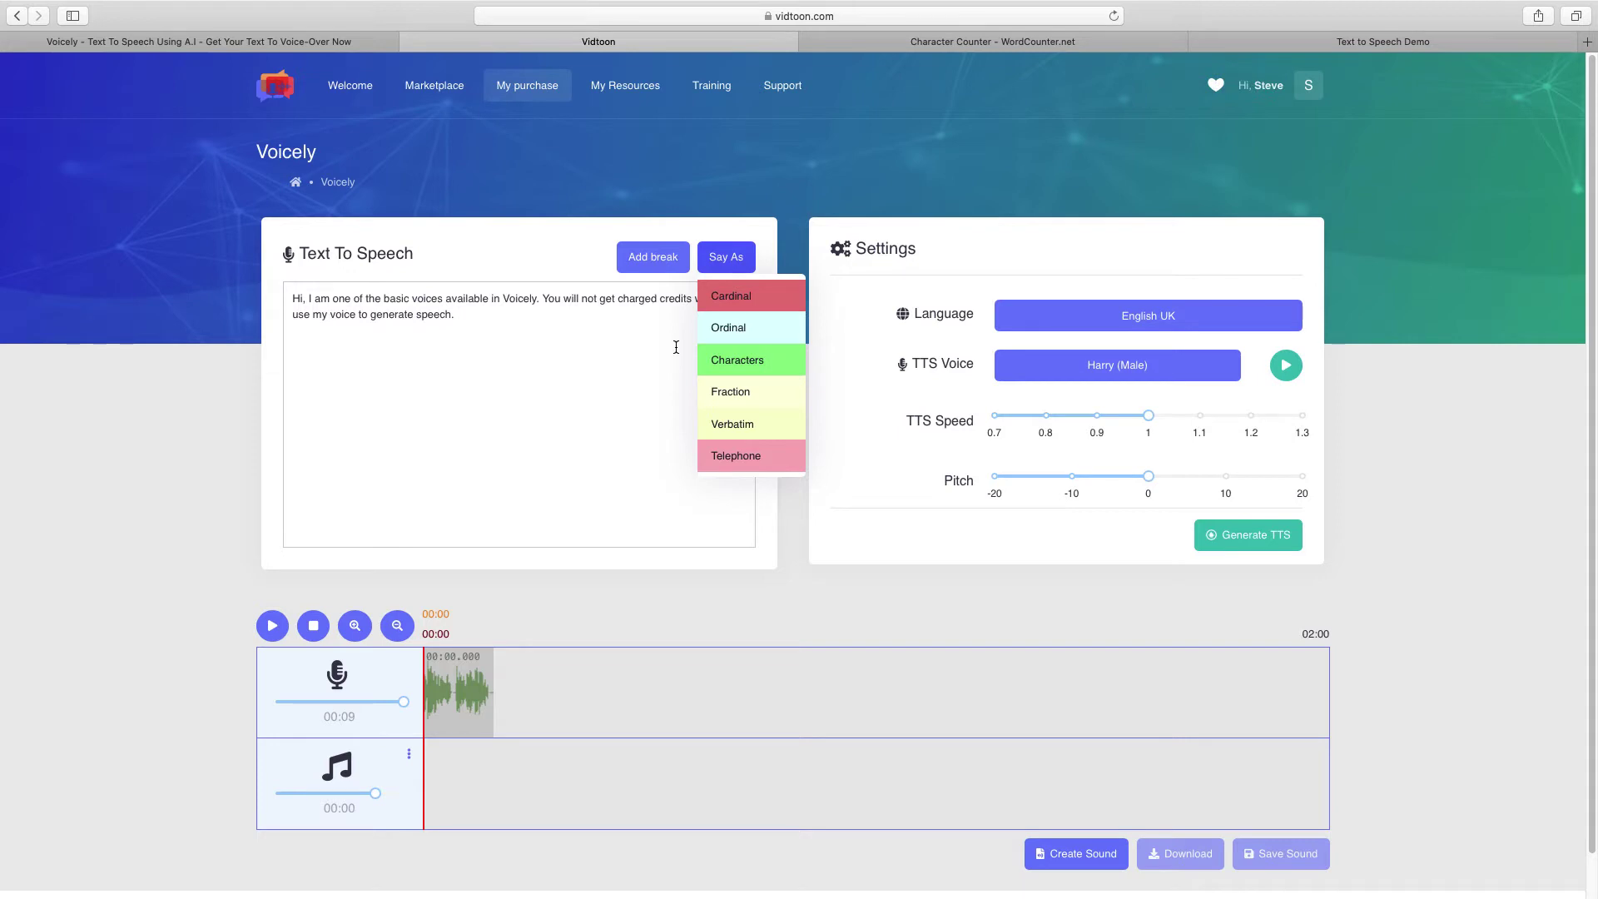
{"action": "left_click", "coordinate": [672, 331]}
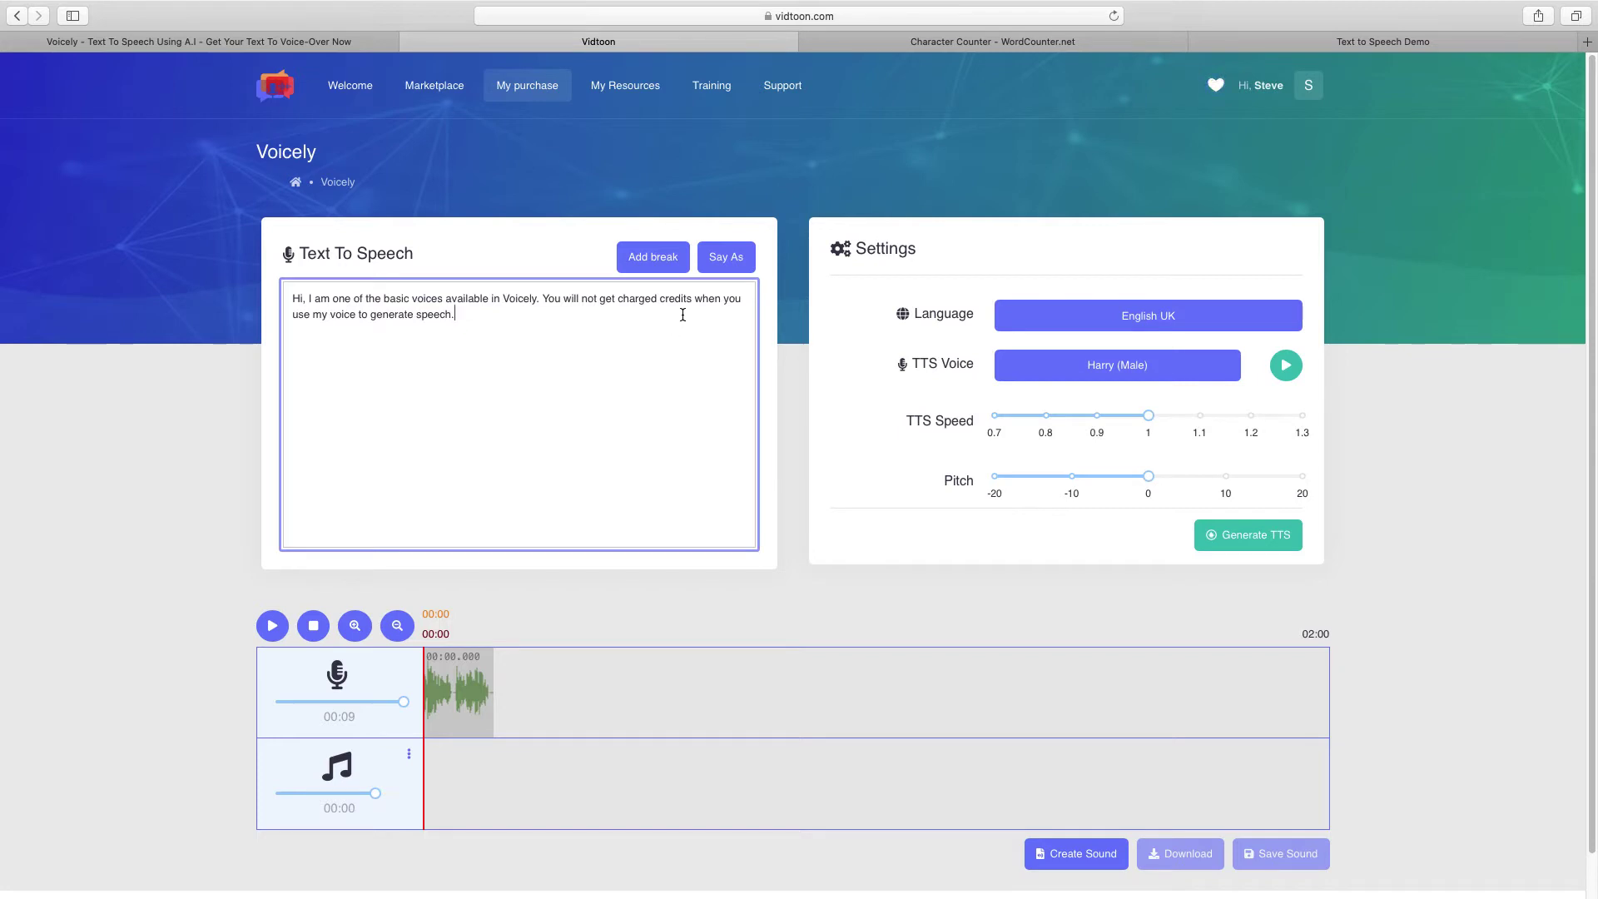
{"action": "left_click", "coordinate": [725, 260]}
{"action": "left_click", "coordinate": [640, 343]}
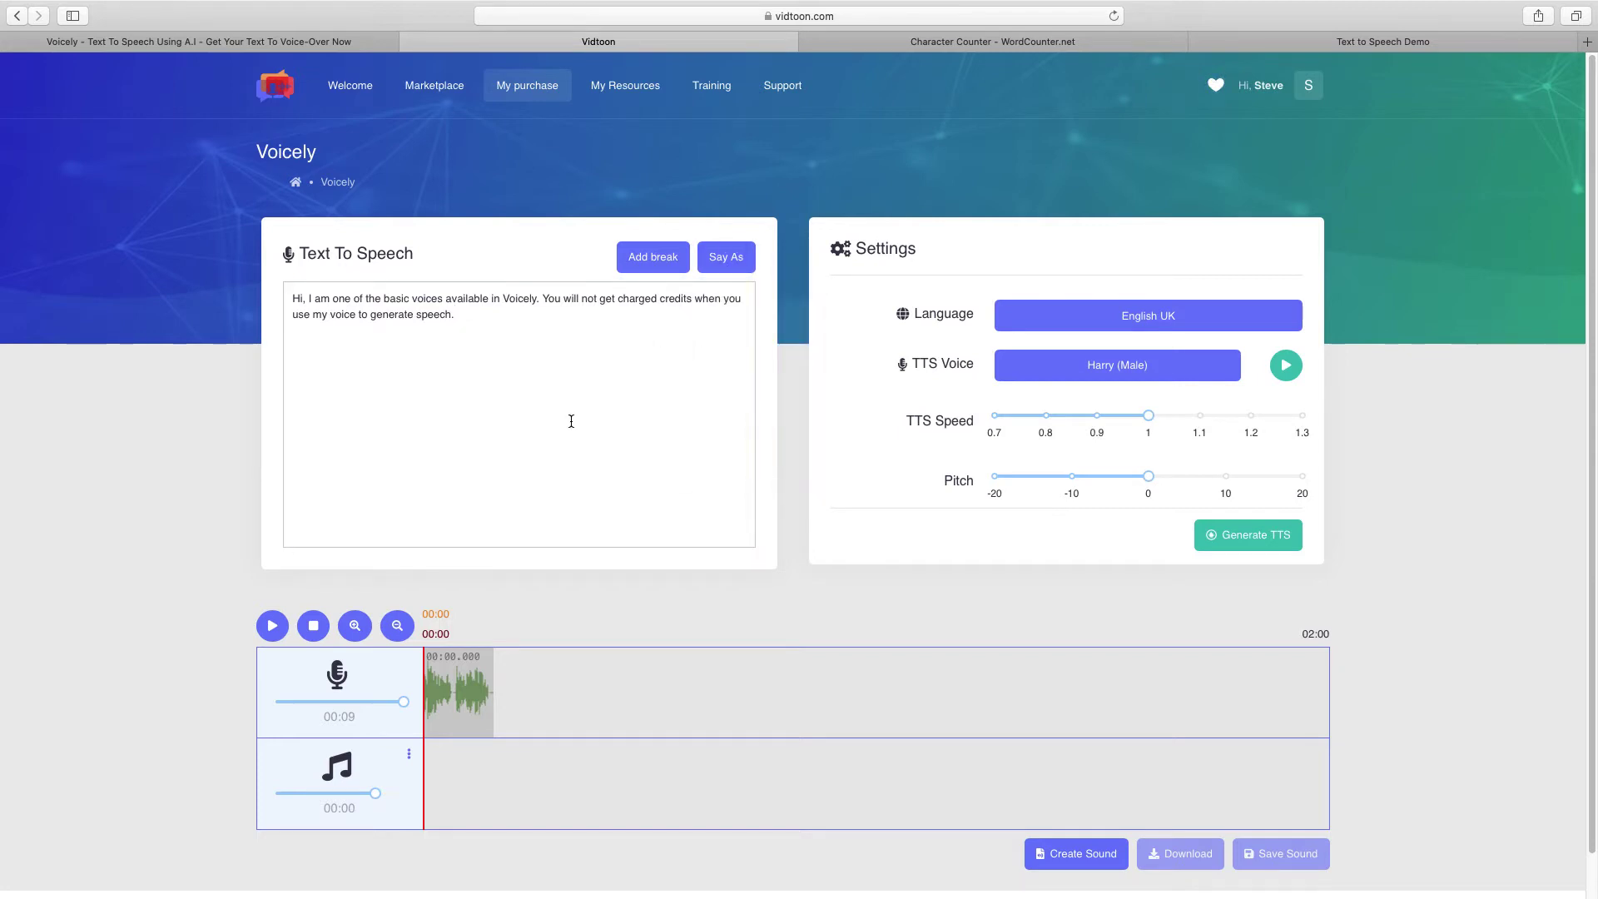
- Examine the Basic, Standard and Natural voices offered for English UK in the TTS voice list
{"action": "left_click", "coordinate": [1030, 371]}
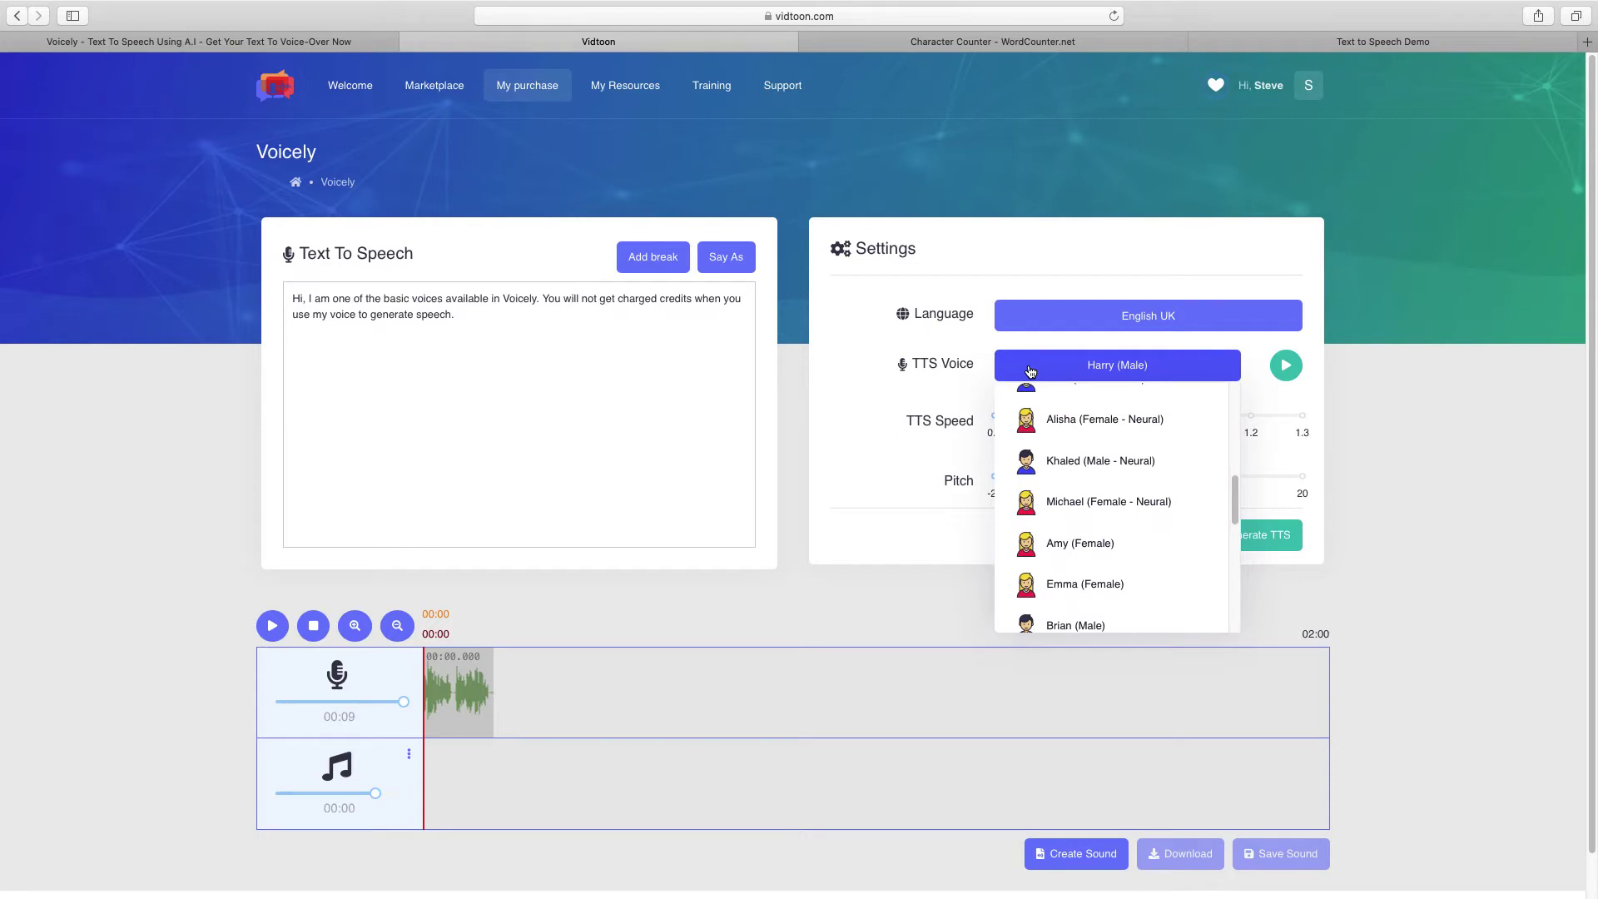
{"action": "scroll", "coordinate": [1081, 450], "scroll_direction": "up", "scroll_amount": 3}
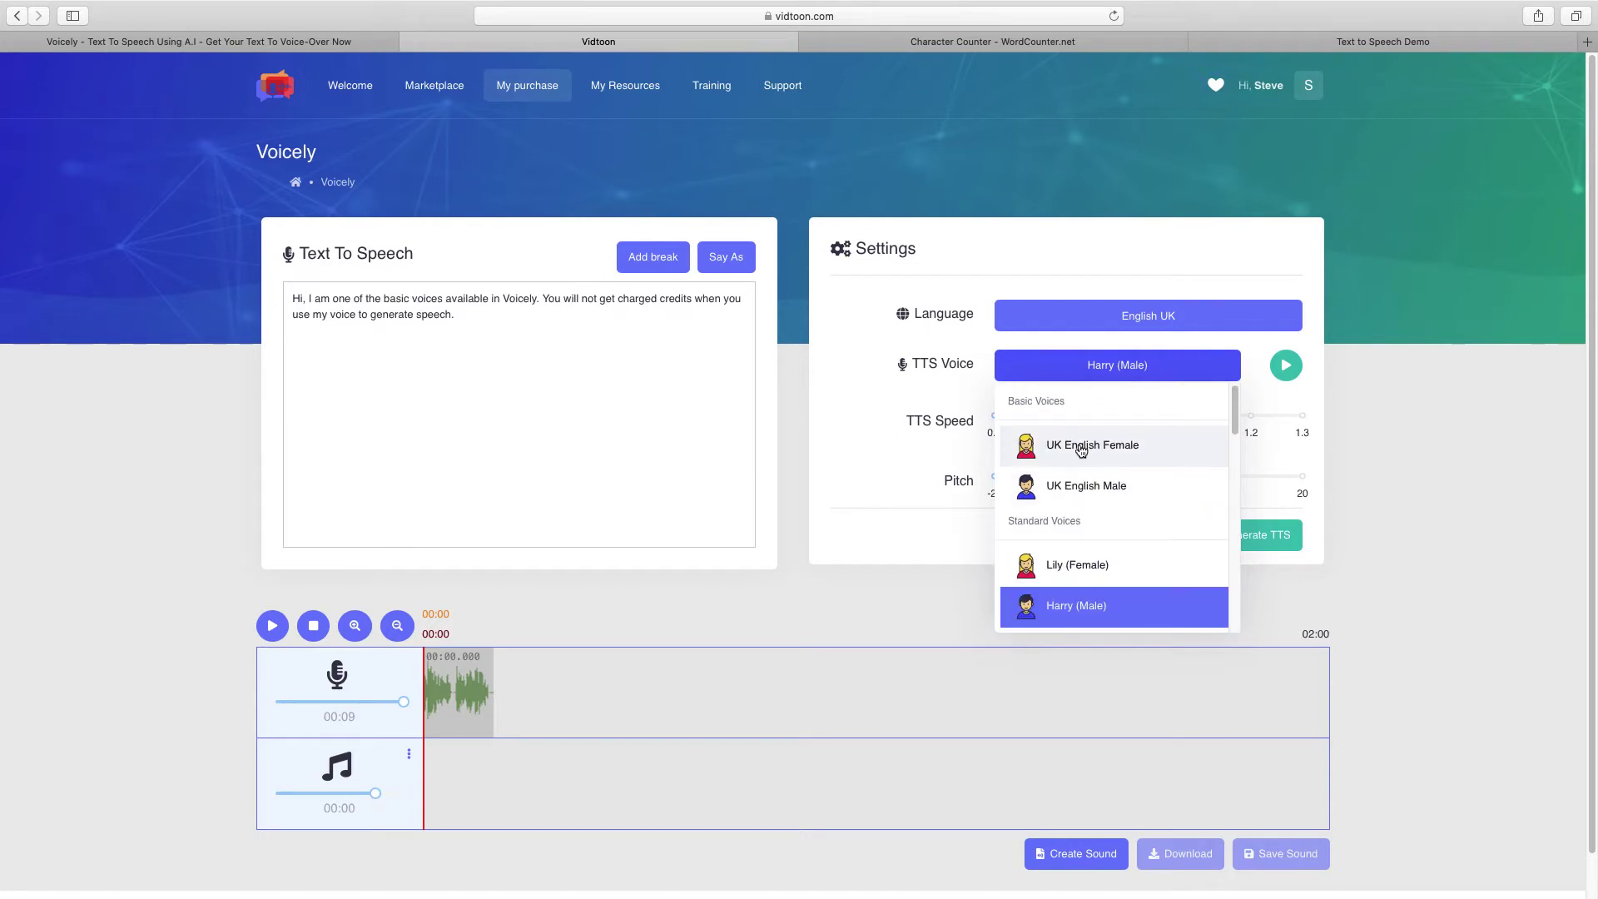
{"action": "scroll", "coordinate": [1080, 465], "scroll_direction": "down", "scroll_amount": 1}
{"action": "scroll", "coordinate": [1081, 464], "scroll_direction": "down", "scroll_amount": 4}
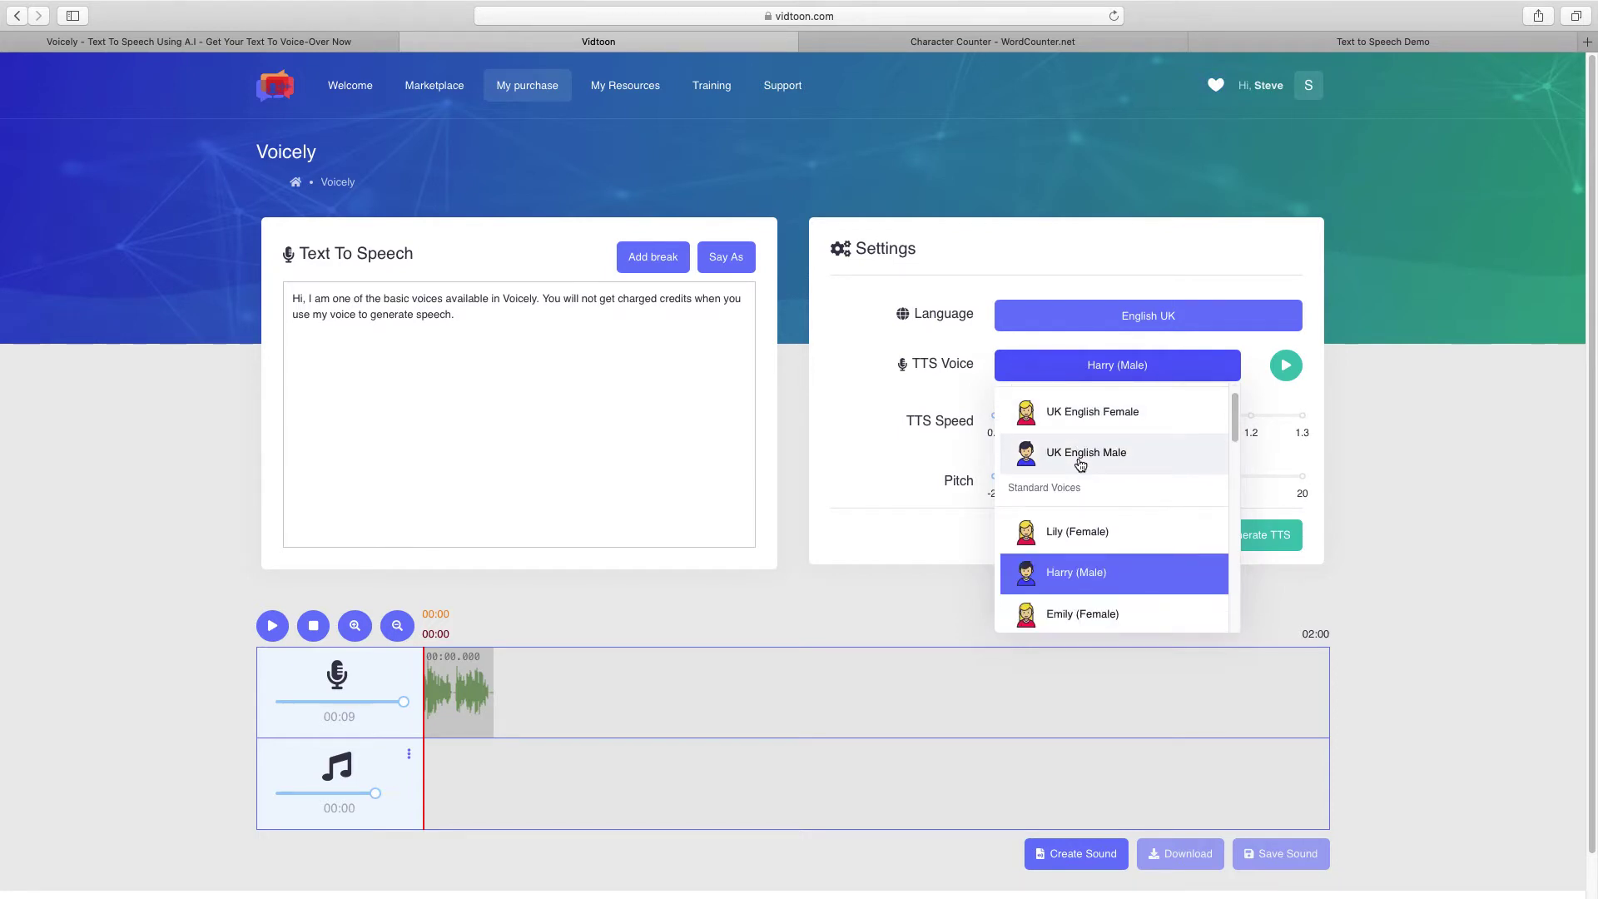
{"action": "scroll", "coordinate": [1080, 464], "scroll_direction": "up", "scroll_amount": 3}
{"action": "scroll", "coordinate": [1080, 466], "scroll_direction": "down", "scroll_amount": 5}
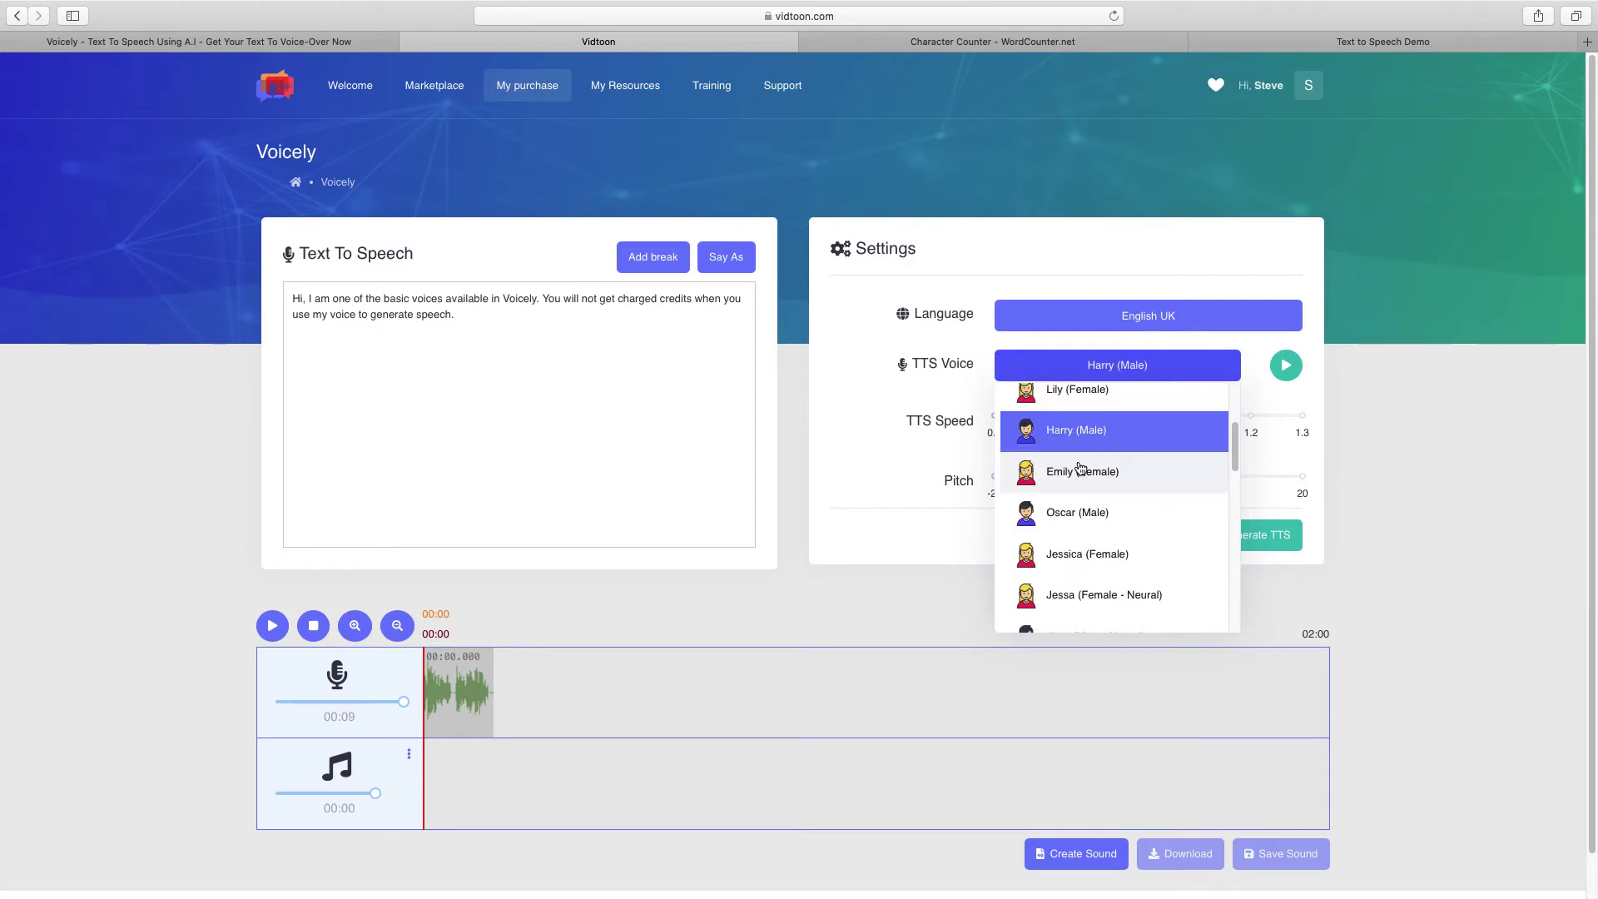
{"action": "scroll", "coordinate": [1080, 468], "scroll_direction": "down", "scroll_amount": 1}
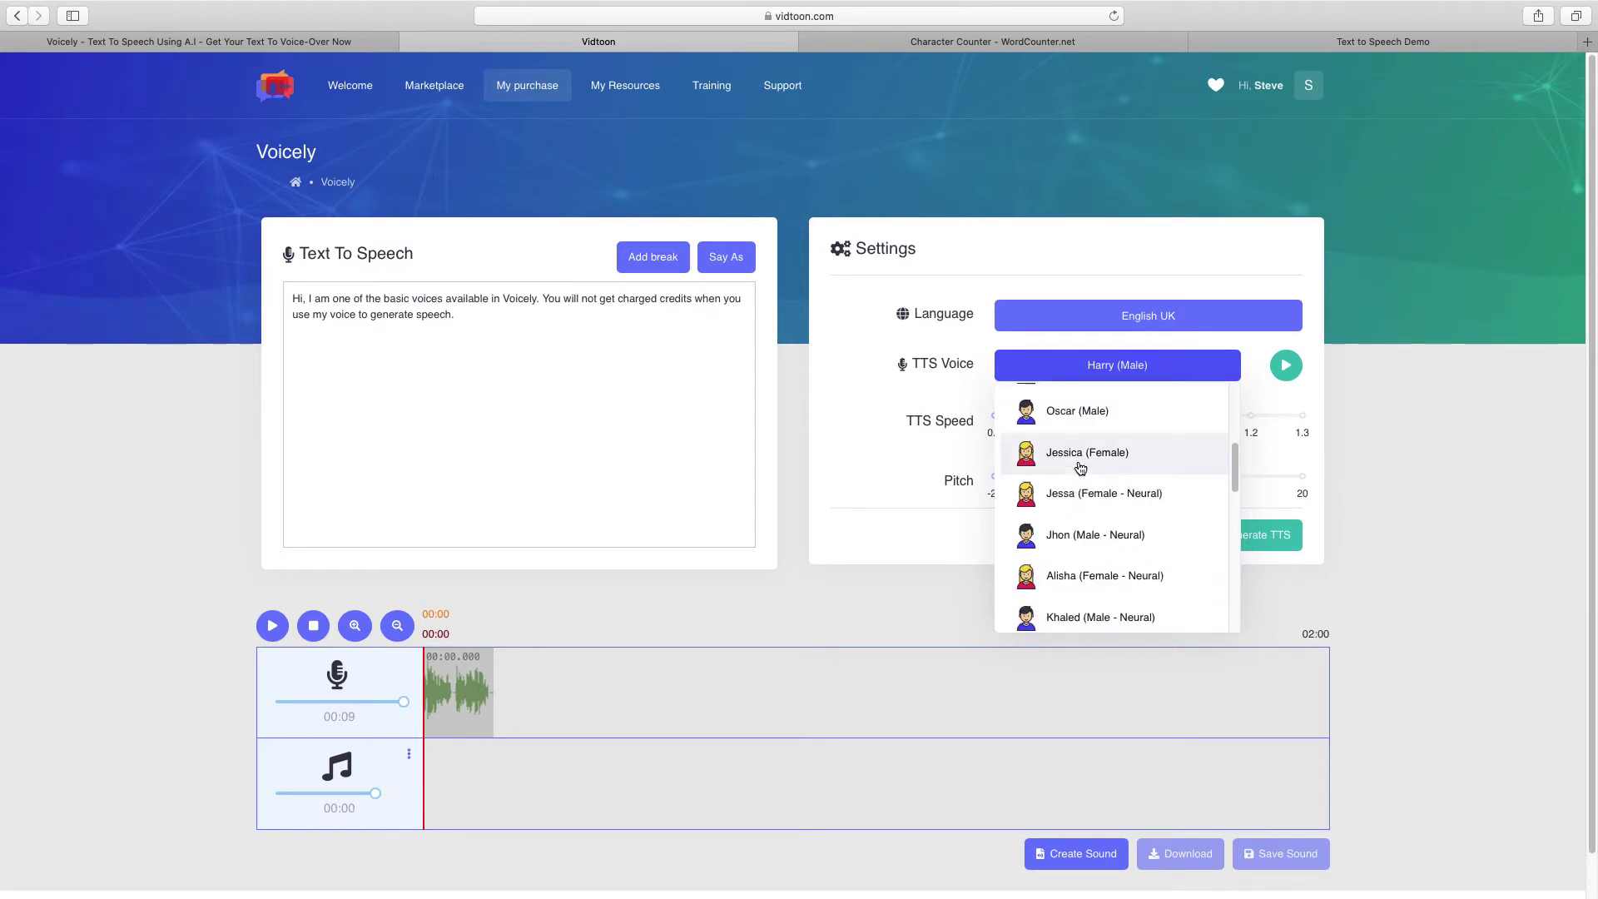
{"action": "scroll", "coordinate": [1080, 467], "scroll_direction": "down", "scroll_amount": 1}
{"action": "scroll", "coordinate": [1080, 467], "scroll_direction": "down", "scroll_amount": 1}
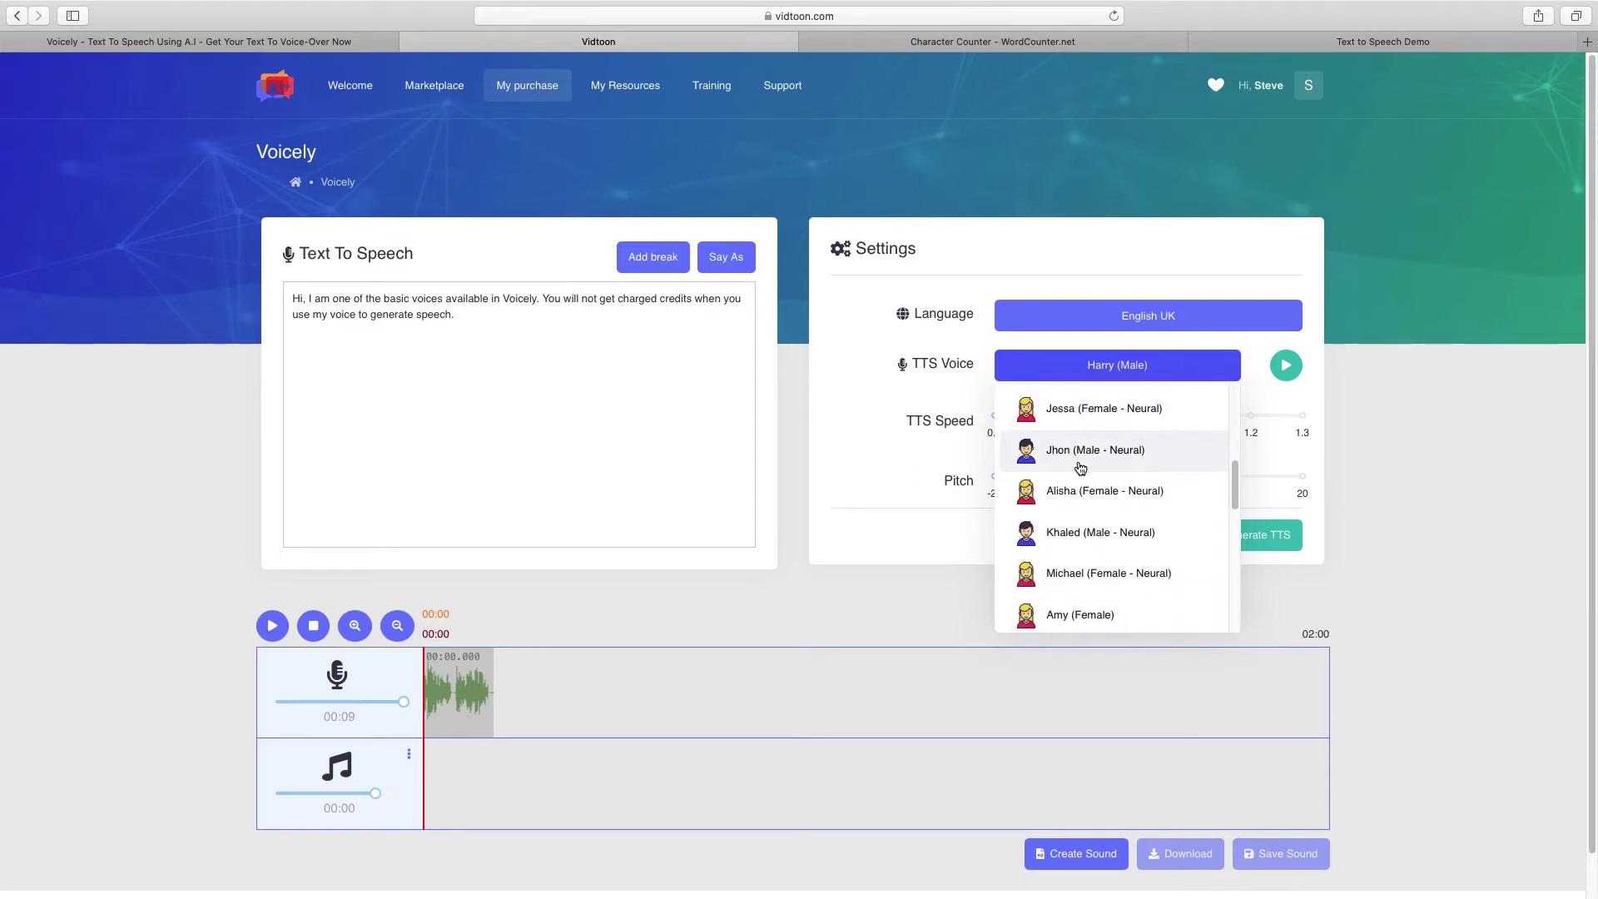
{"action": "scroll", "coordinate": [1080, 468], "scroll_direction": "down", "scroll_amount": 4}
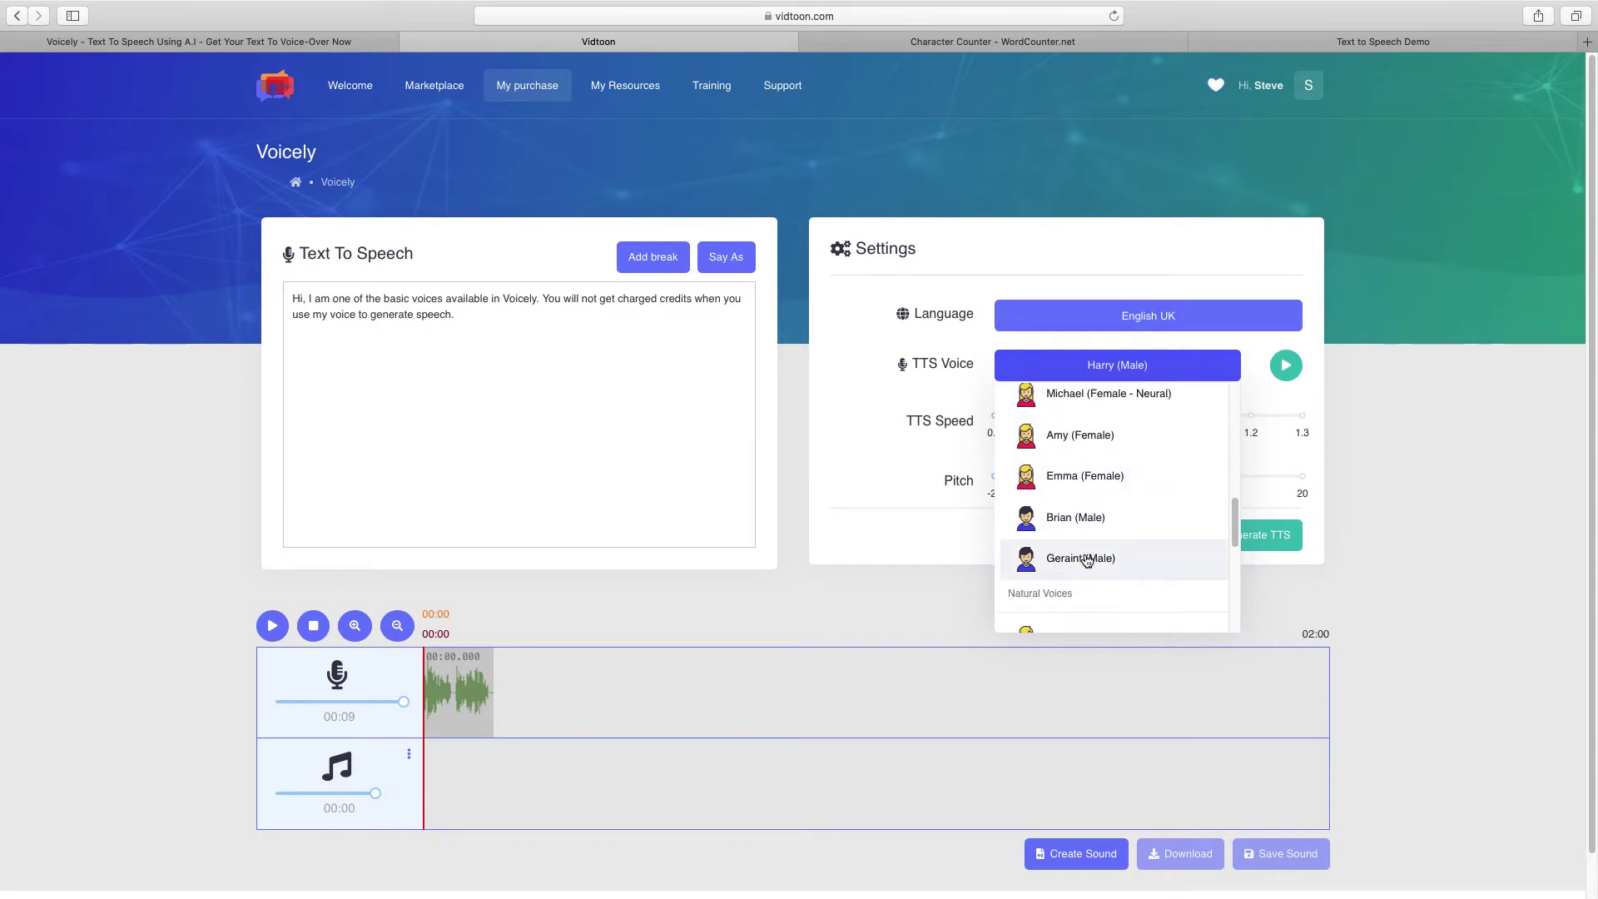
{"action": "scroll", "coordinate": [1087, 559], "scroll_direction": "down", "scroll_amount": 1}
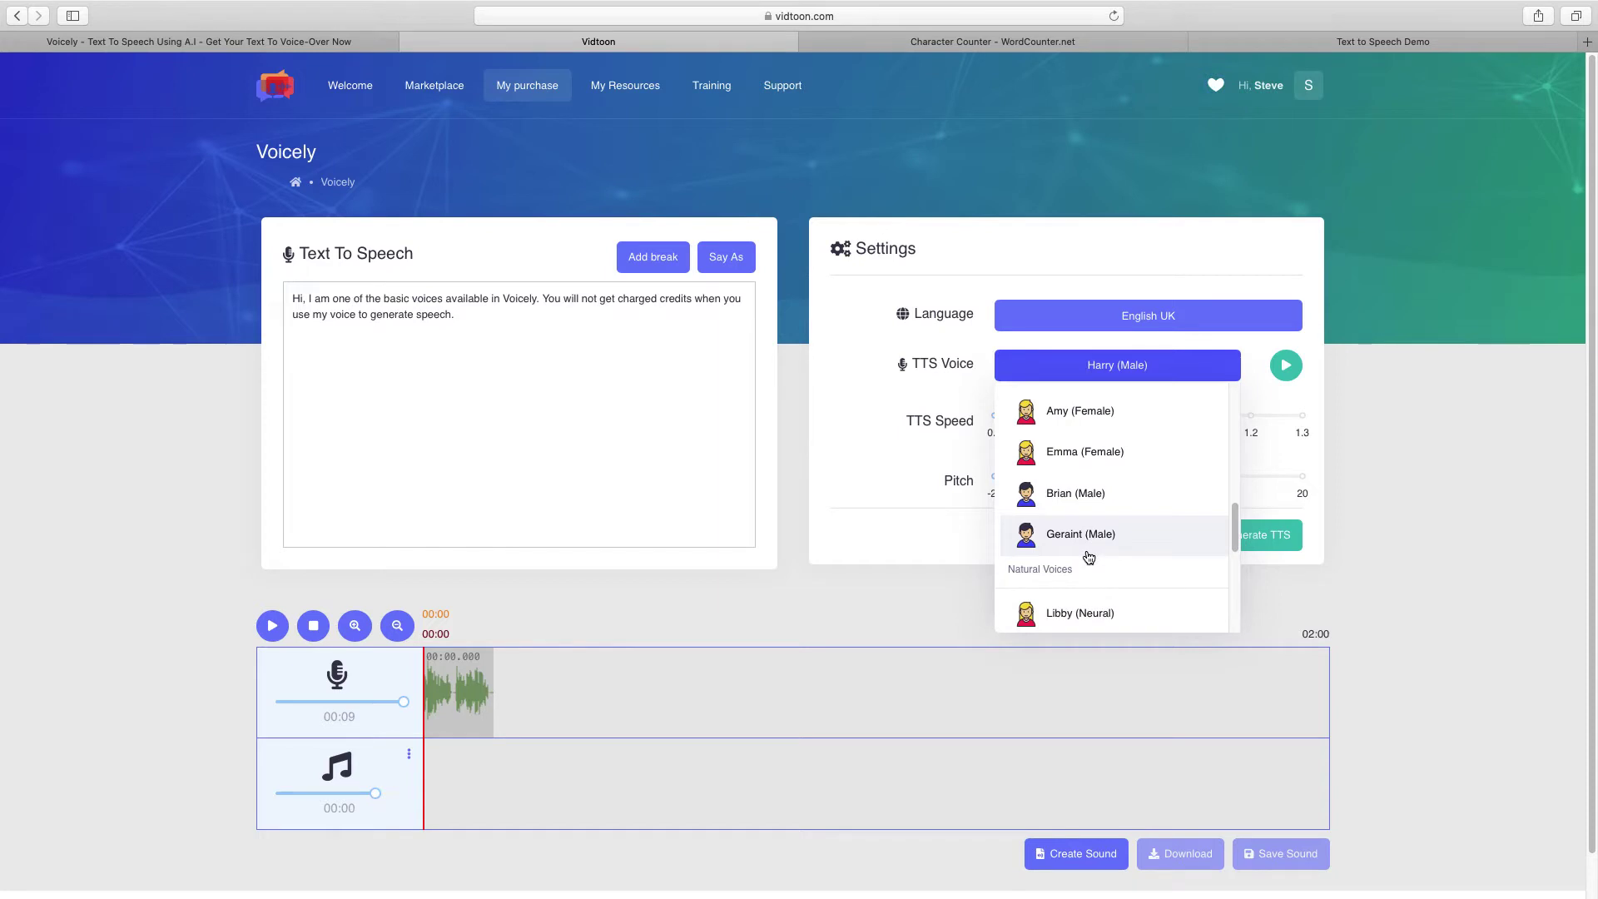
{"action": "scroll", "coordinate": [1088, 556], "scroll_direction": "down", "scroll_amount": 4}
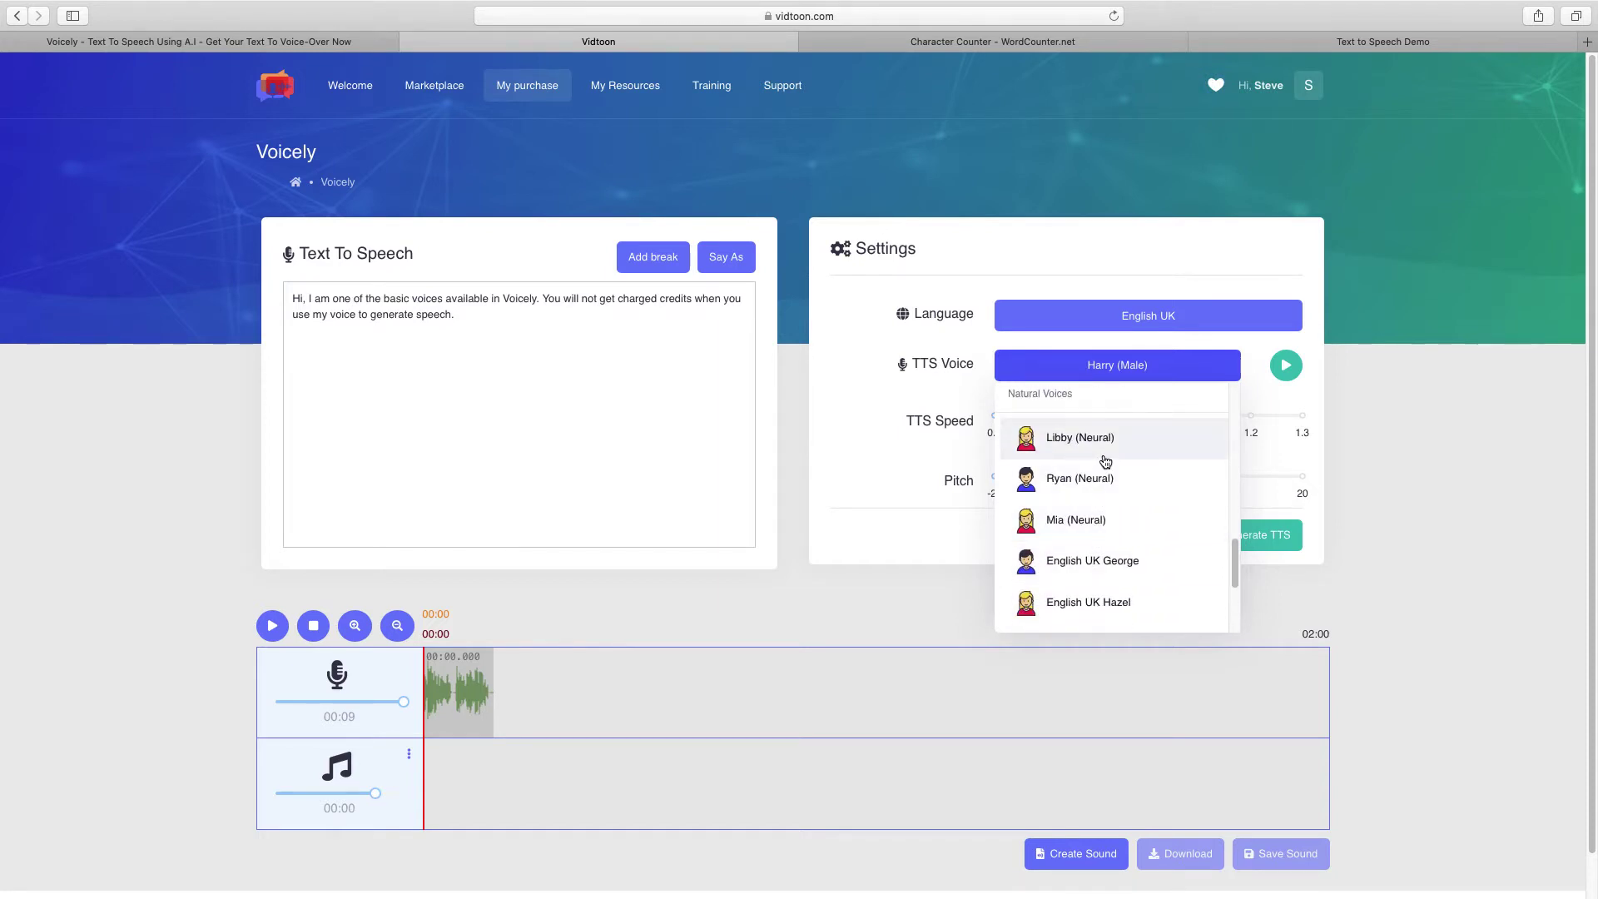
{"action": "scroll", "coordinate": [1107, 465], "scroll_direction": "down", "scroll_amount": 1}
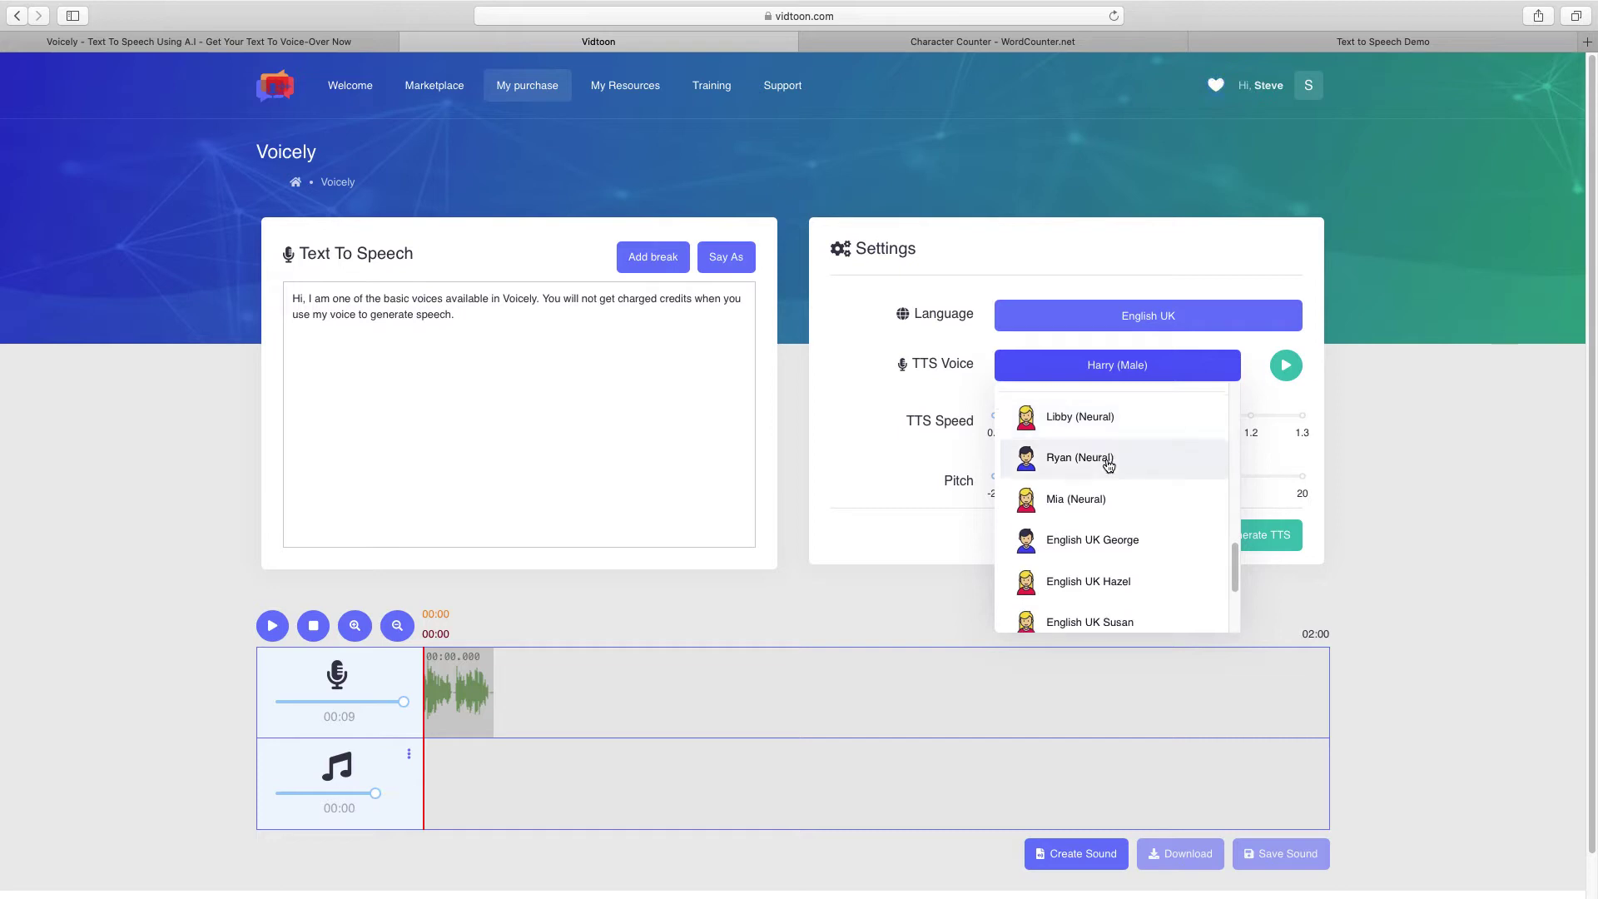
{"action": "scroll", "coordinate": [1107, 464], "scroll_direction": "down", "scroll_amount": 3}
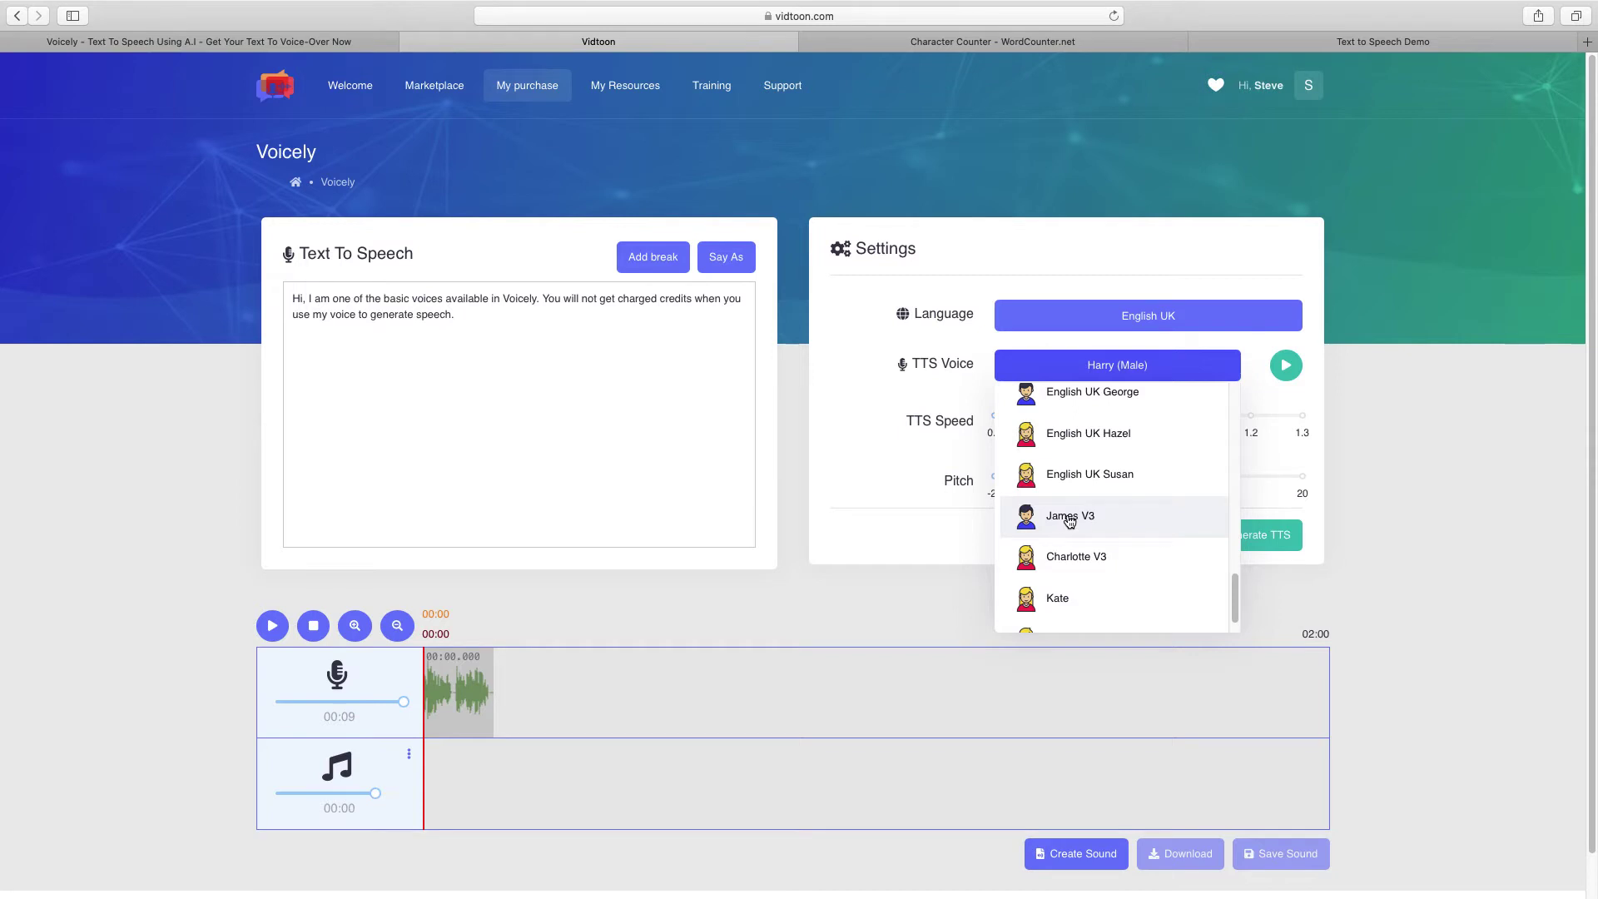
{"action": "scroll", "coordinate": [1066, 521], "scroll_direction": "down", "scroll_amount": 1}
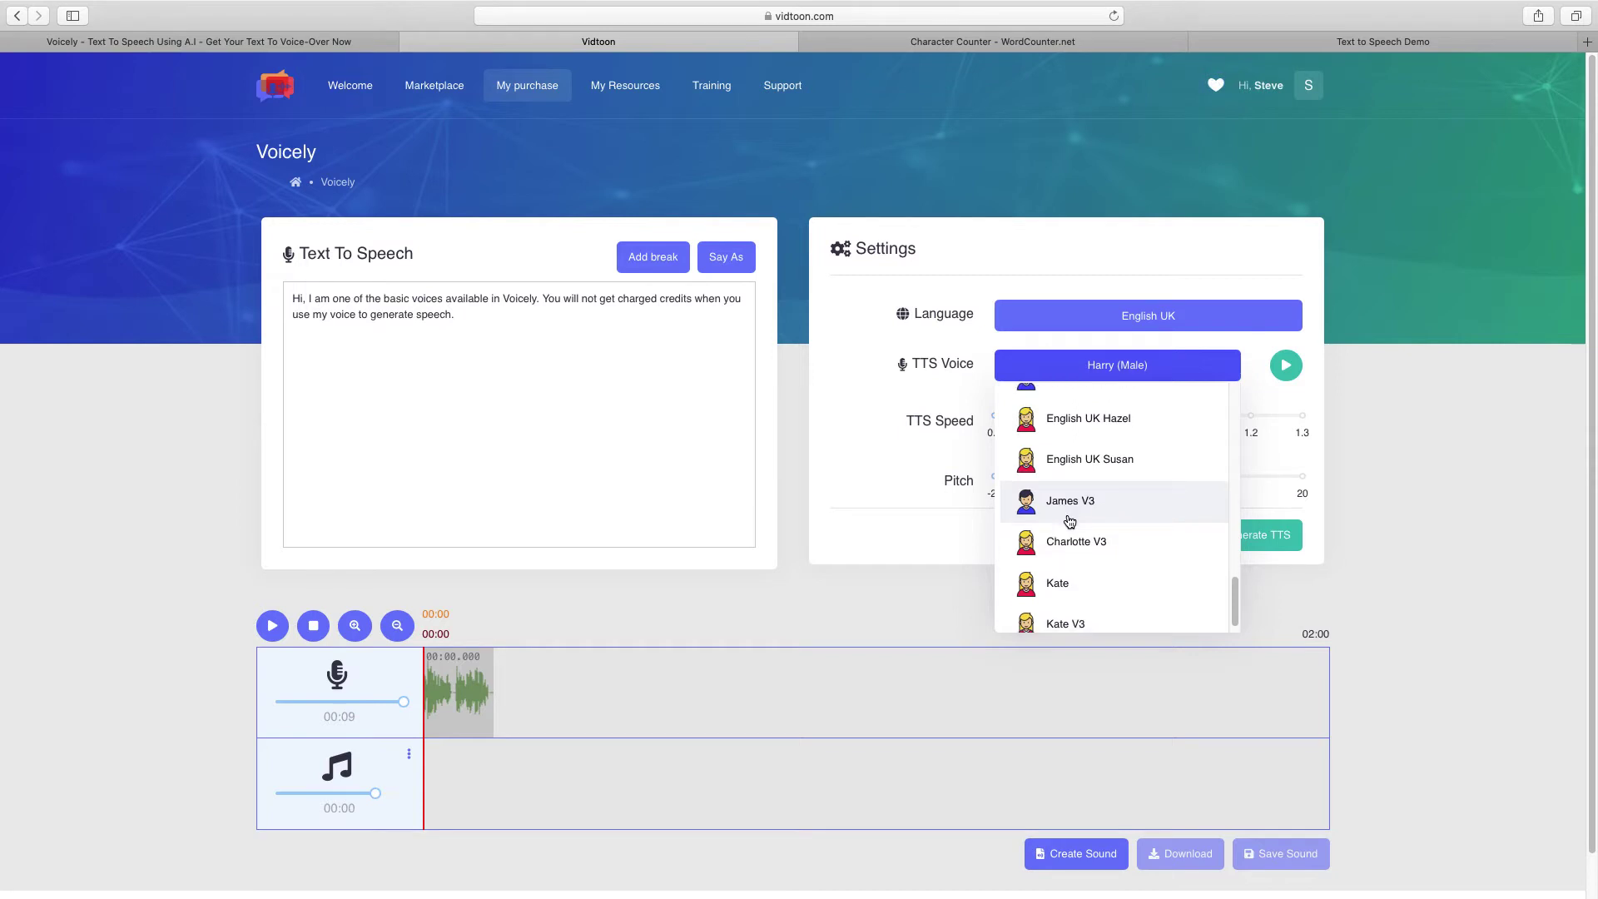
{"action": "scroll", "coordinate": [1235, 609], "scroll_direction": "up", "scroll_amount": 1}
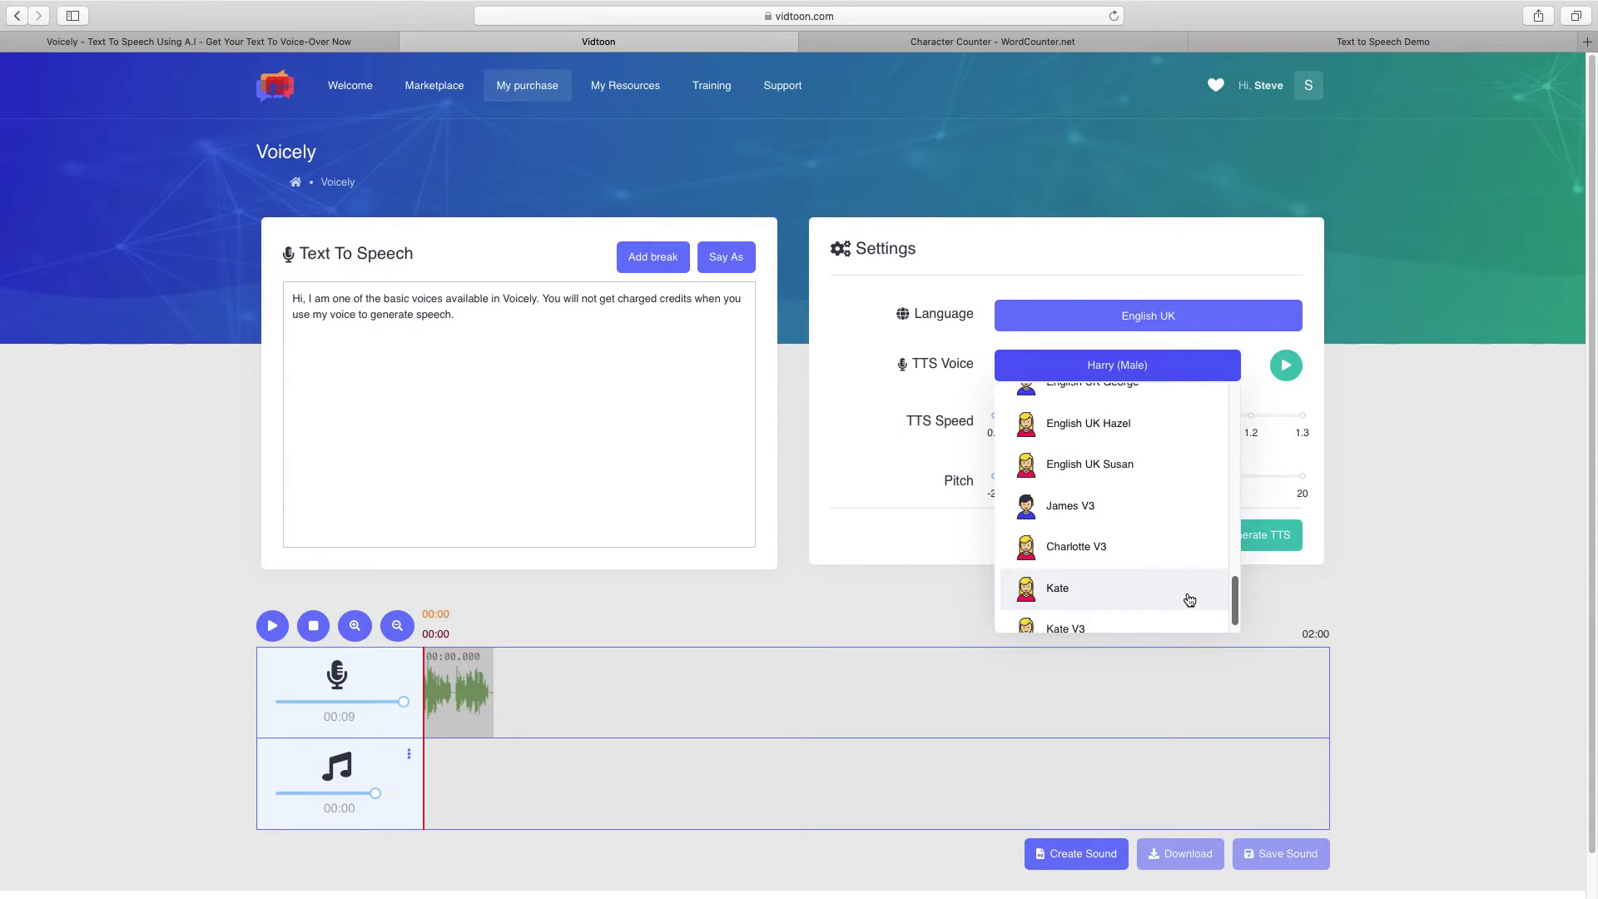
{"action": "left_click_drag", "start_coordinate": [1231, 604], "coordinate": [1236, 497]}
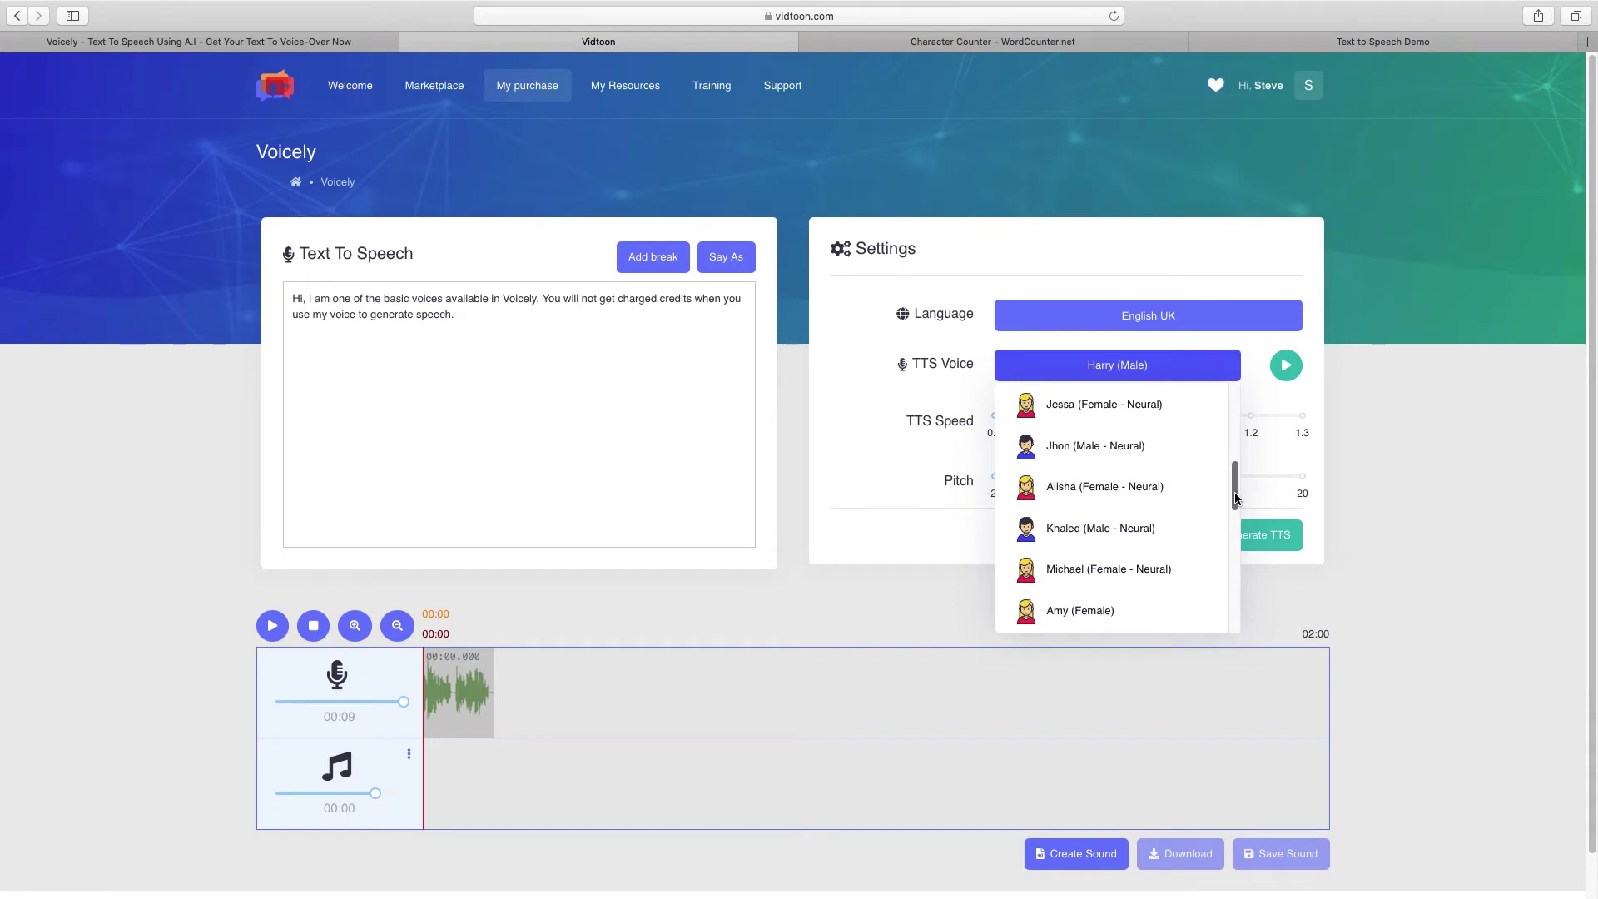
{"action": "scroll", "coordinate": [1143, 554], "scroll_direction": "down", "scroll_amount": 1}
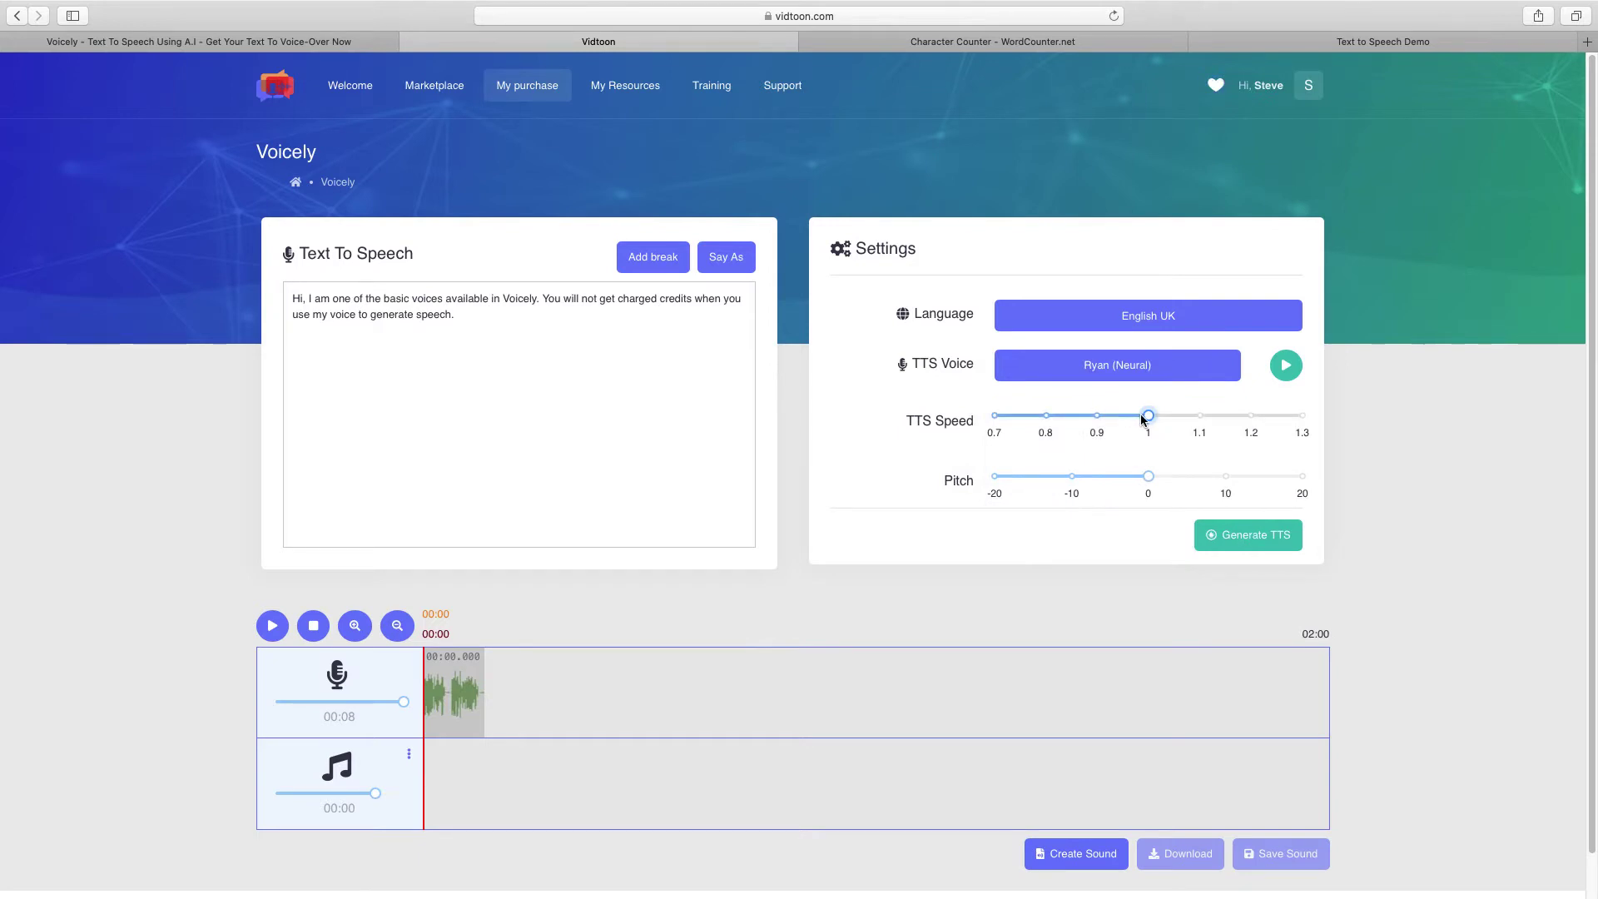
{"action": "mouse_move", "coordinate": [1146, 420]}
{"action": "left_mouse_down"}
{"action": "mouse_move", "coordinate": [1211, 422]}
{"action": "mouse_move", "coordinate": [1142, 421]}
{"action": "left_mouse_up"}
- Open the background soundtrack choices for the music track and preview the Ambient soundtrack
{"action": "left_click", "coordinate": [409, 754]}
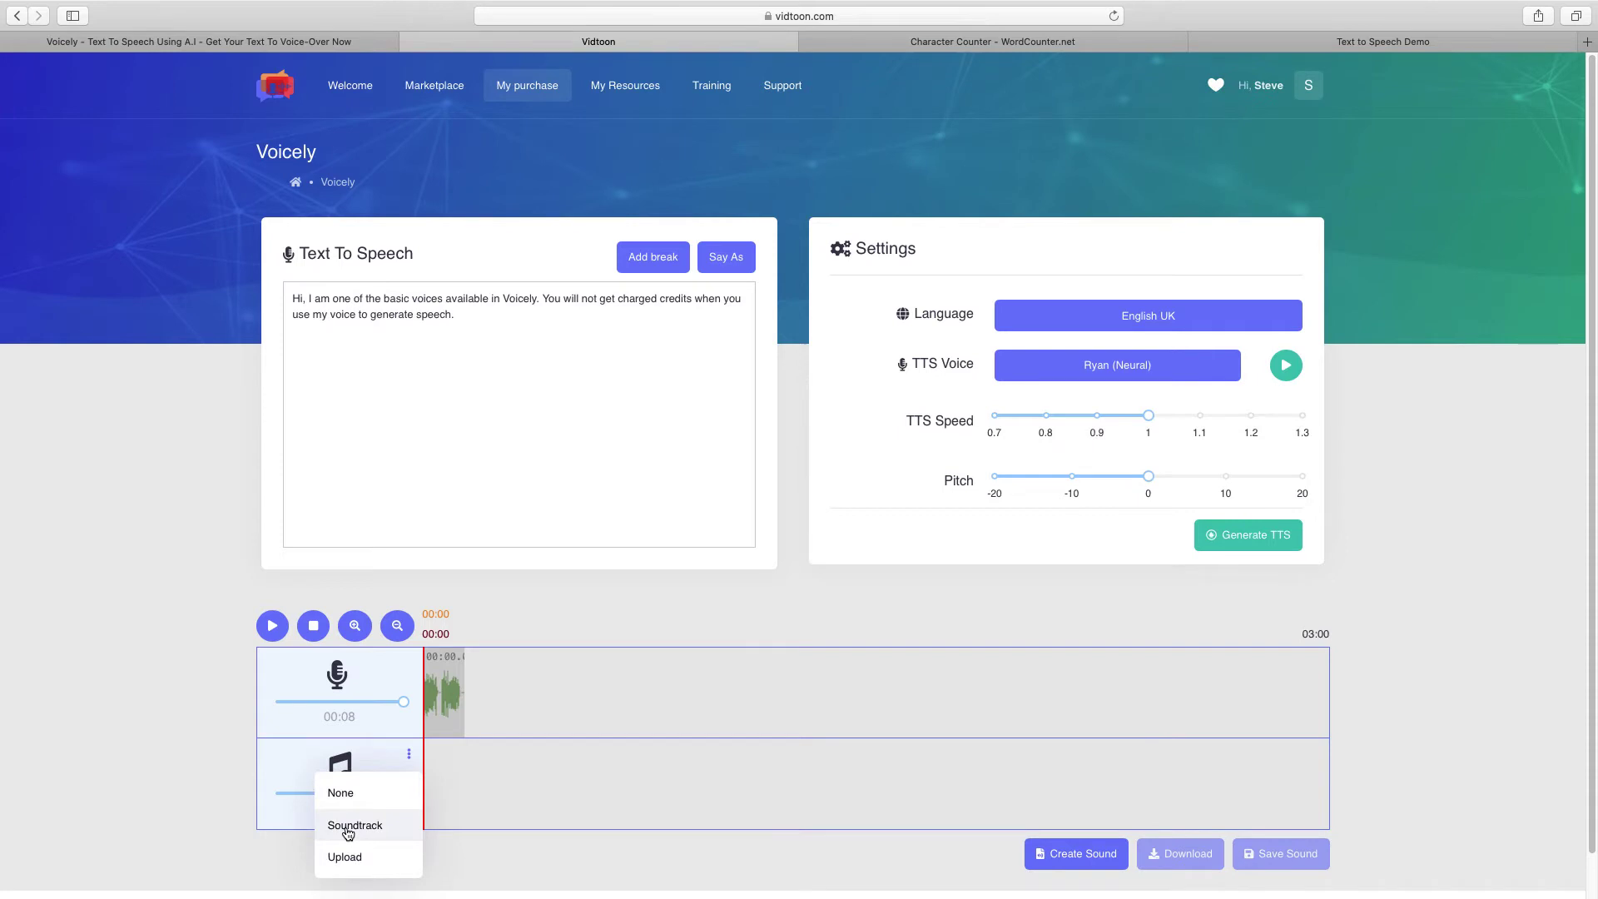
{"action": "left_click", "coordinate": [358, 823]}
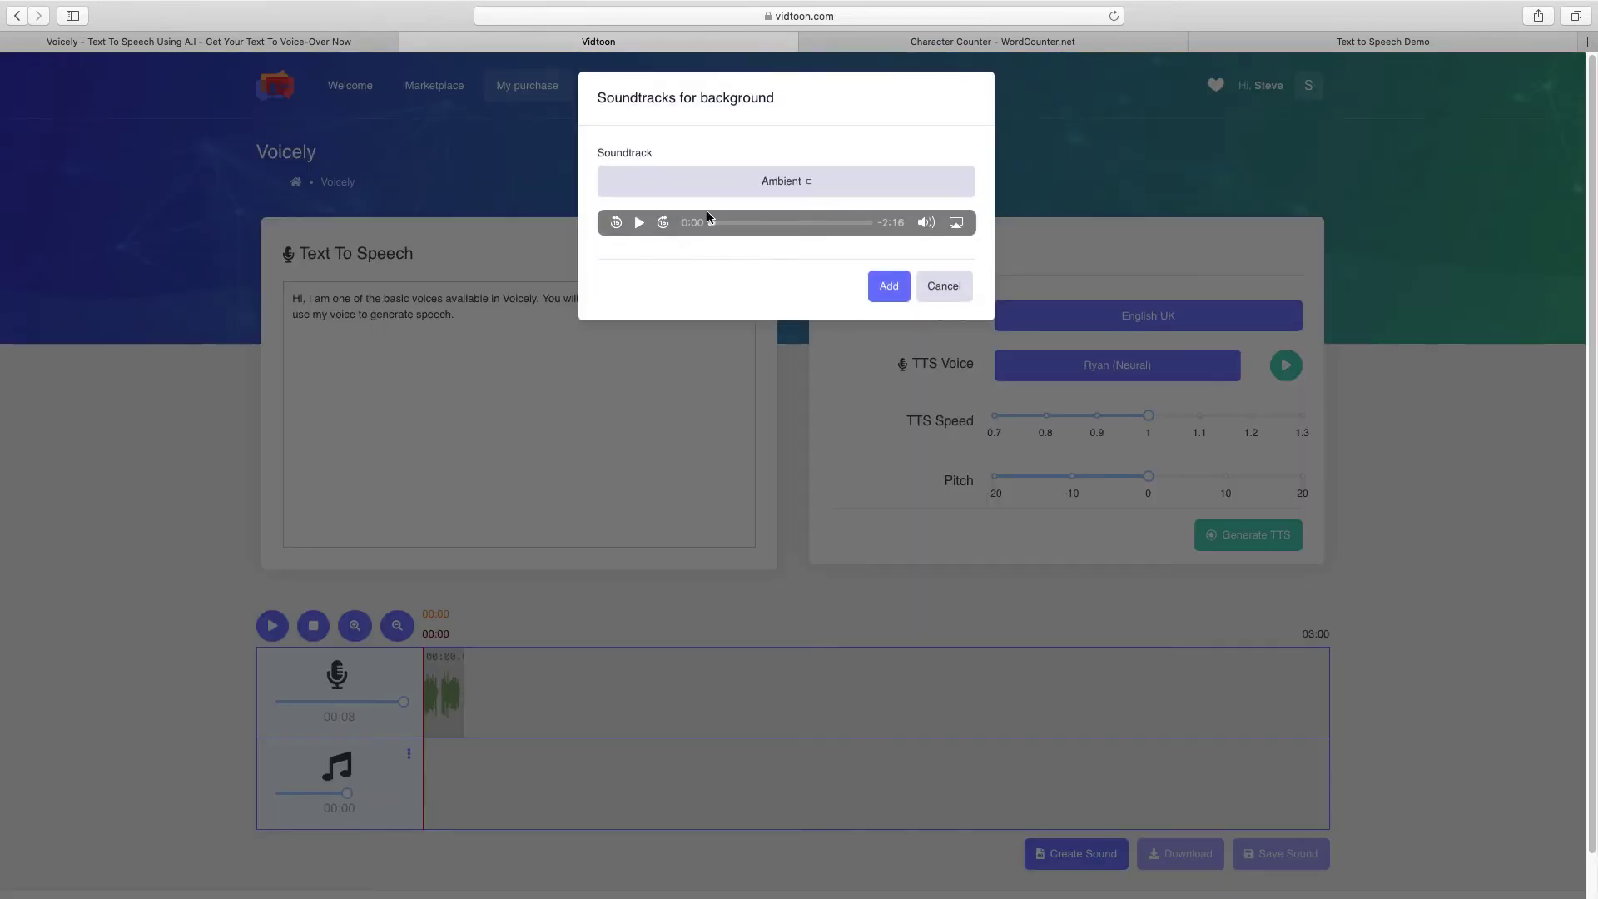
{"action": "left_click", "coordinate": [640, 223]}
{"action": "left_click", "coordinate": [640, 223]}
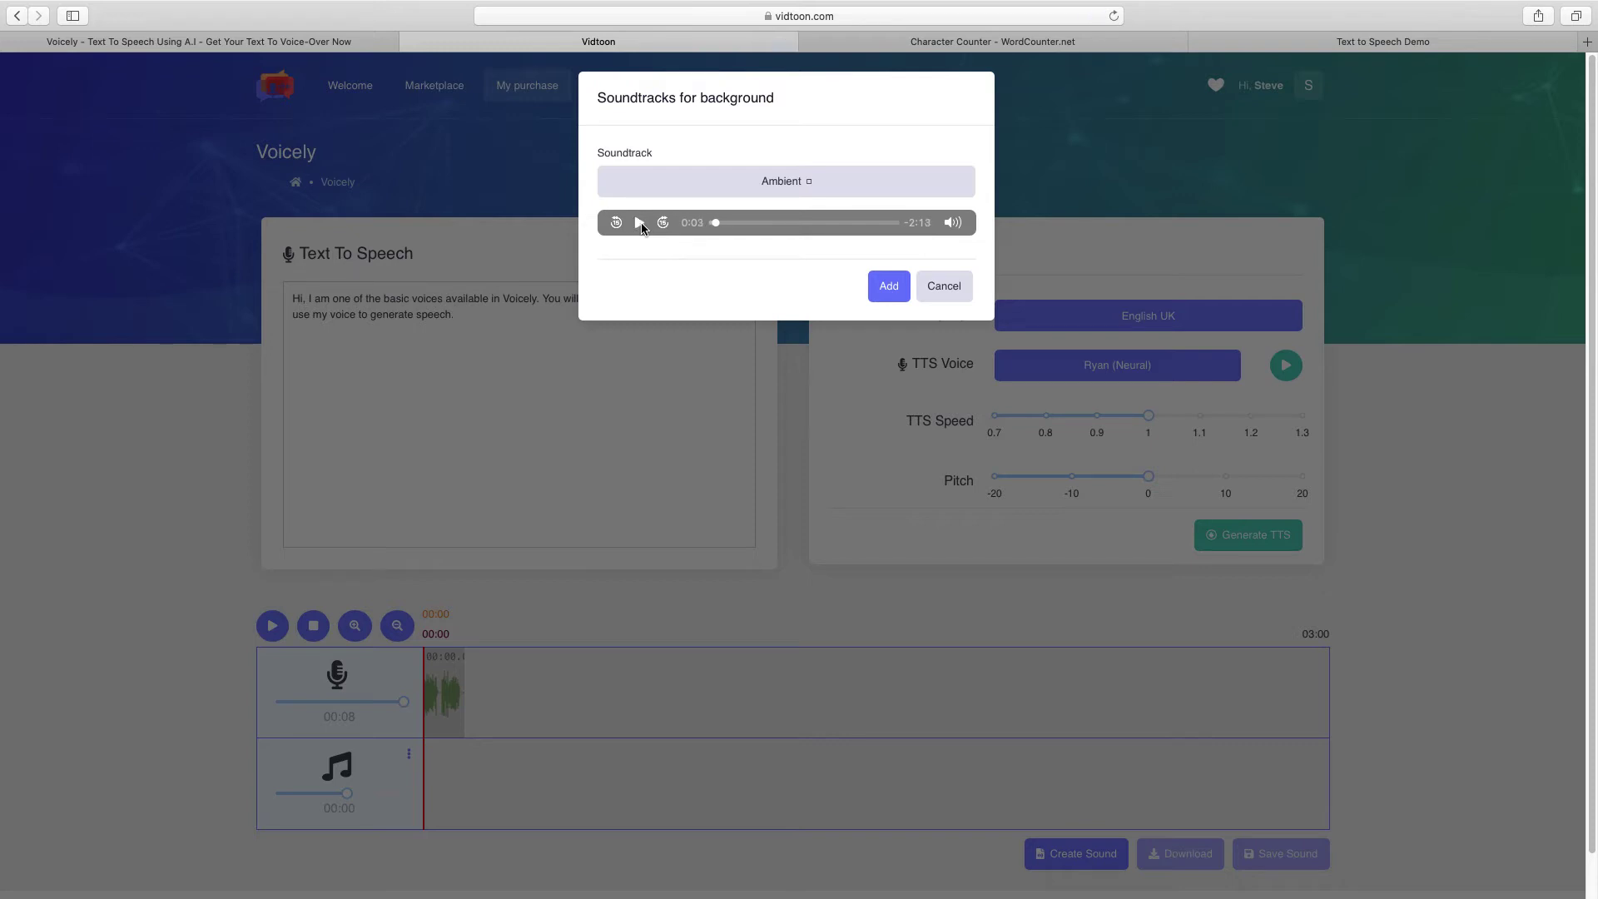
- Choose the Beach Day soundtrack and play a short preview of it
{"action": "left_click", "coordinate": [733, 184]}
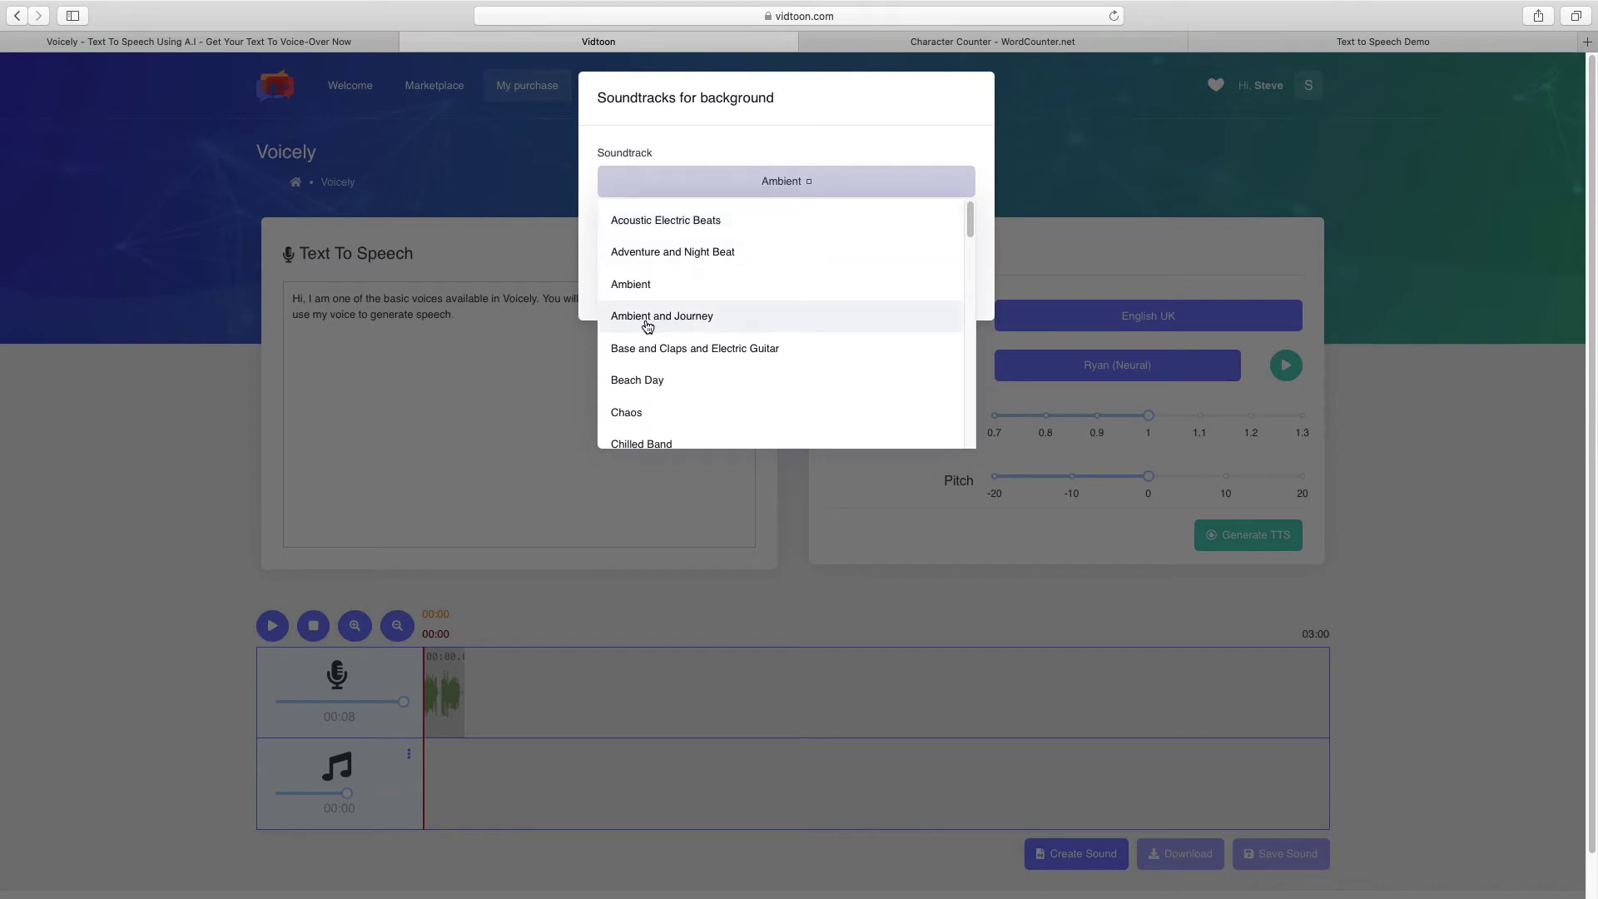
{"action": "left_click", "coordinate": [651, 380]}
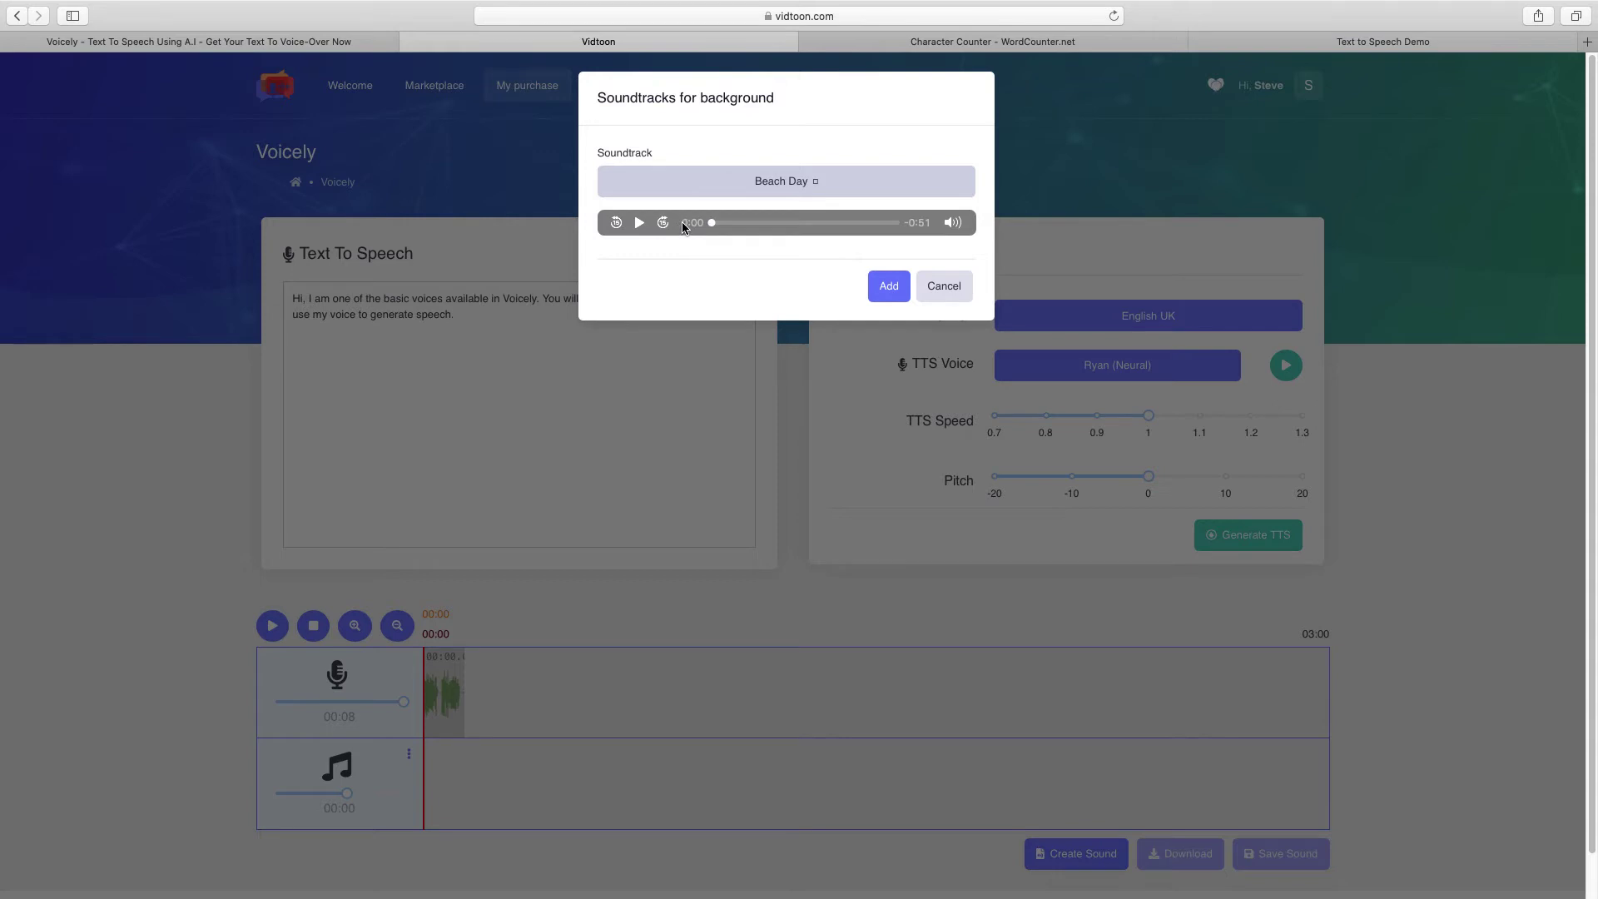
{"action": "left_click", "coordinate": [640, 223]}
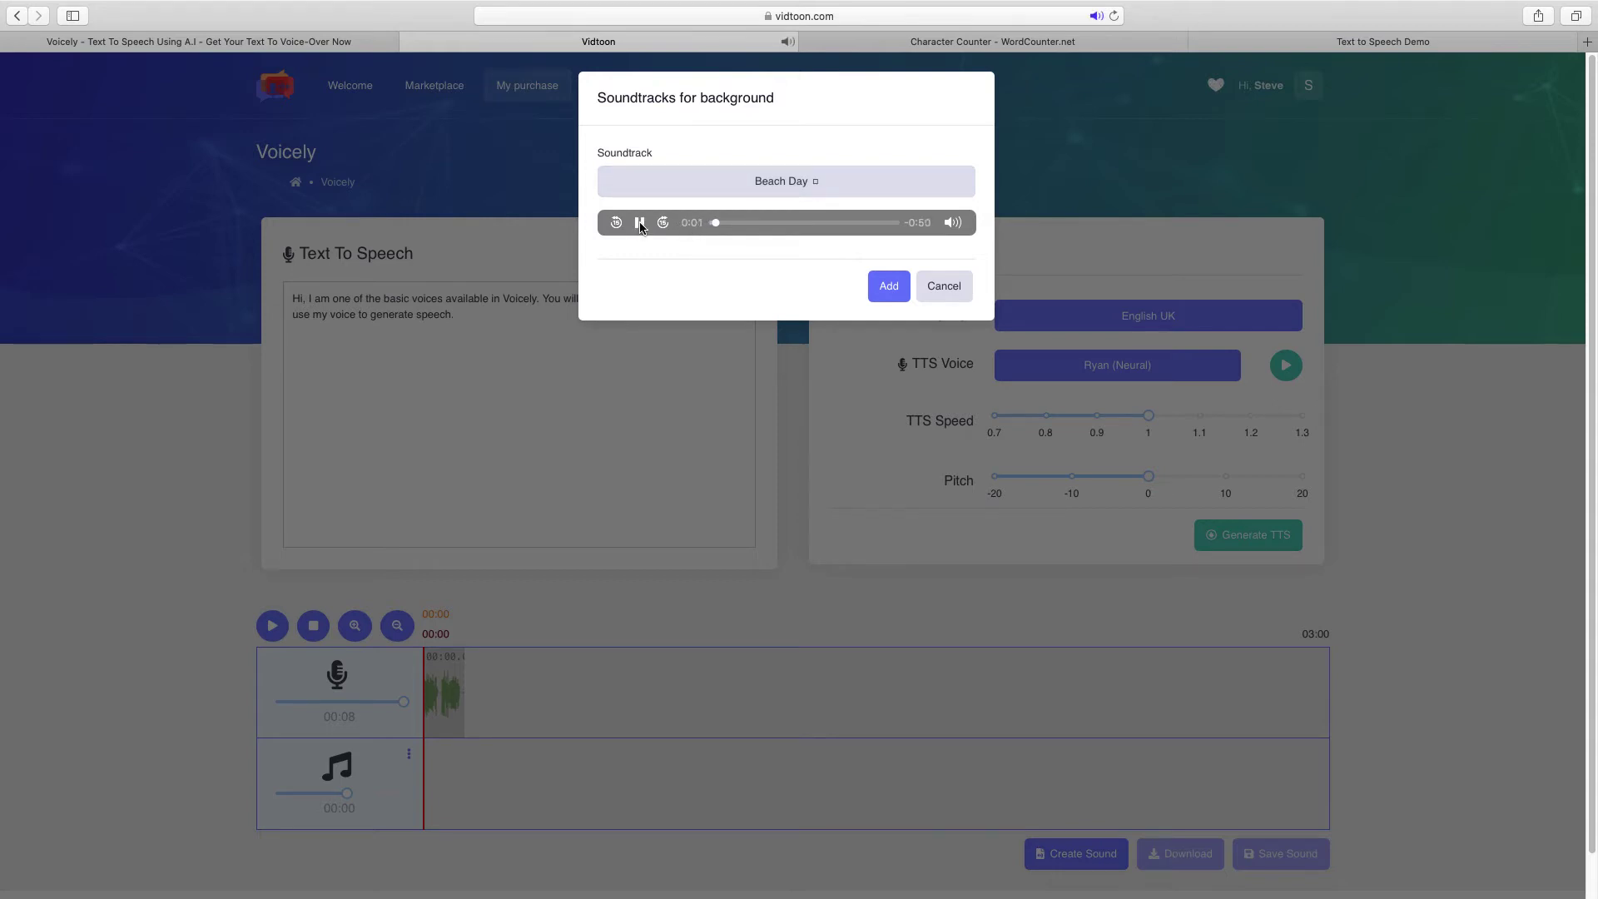
{"action": "left_click", "coordinate": [640, 223]}
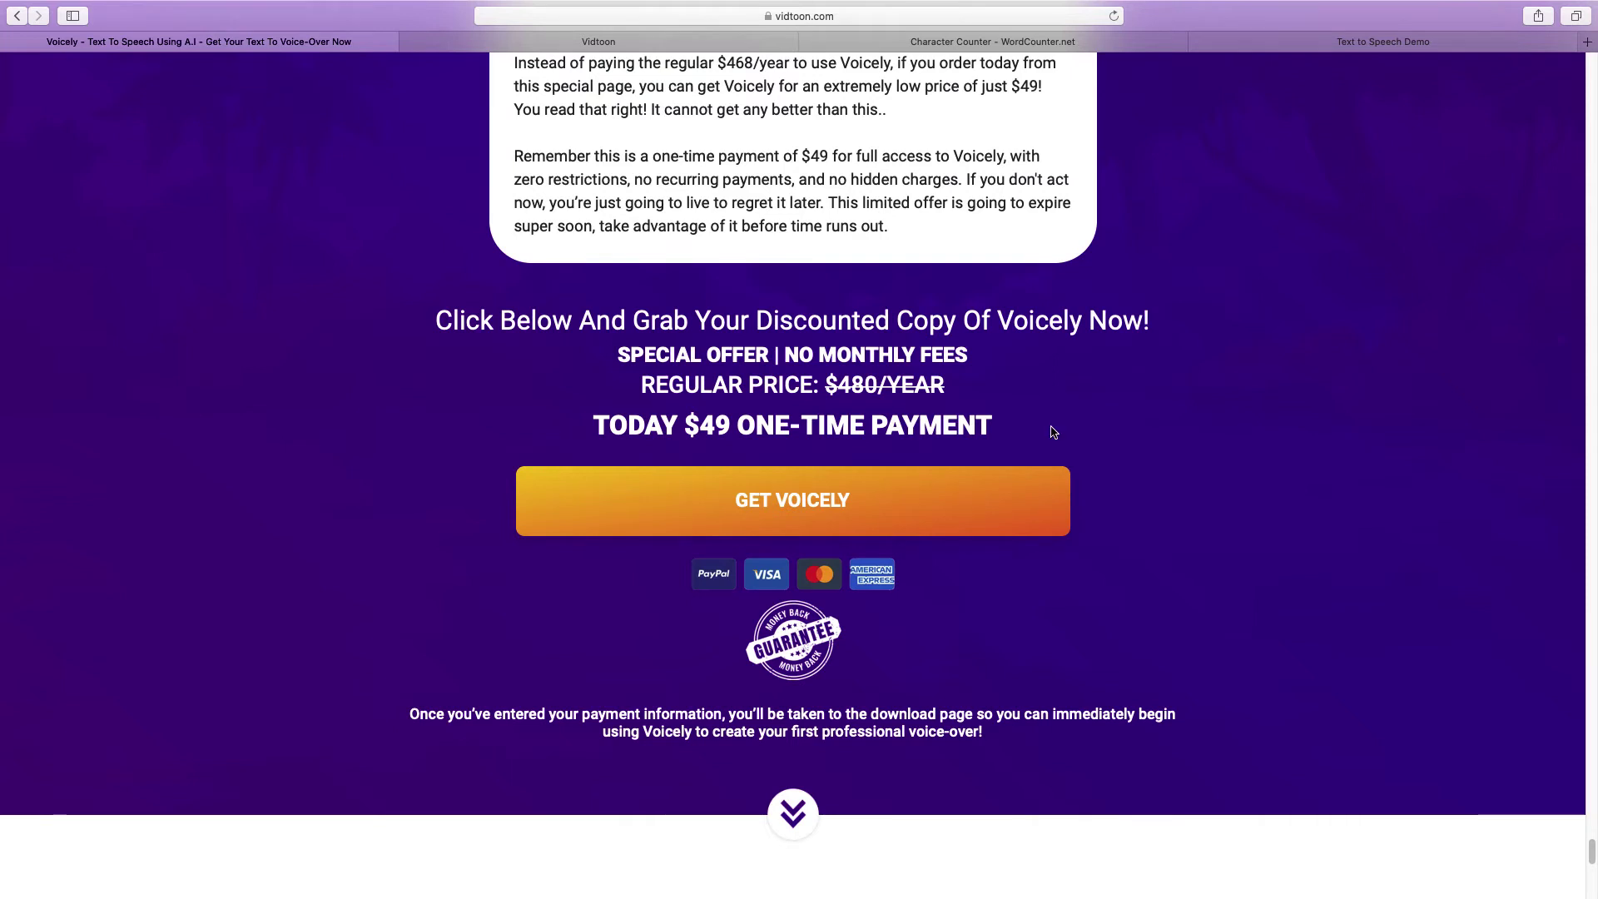
- Read the Frequently Asked Questions section on the Voicely sales page, including the one about hidden fees
{"action": "scroll", "coordinate": [1052, 431], "scroll_direction": "down", "scroll_amount": 7}
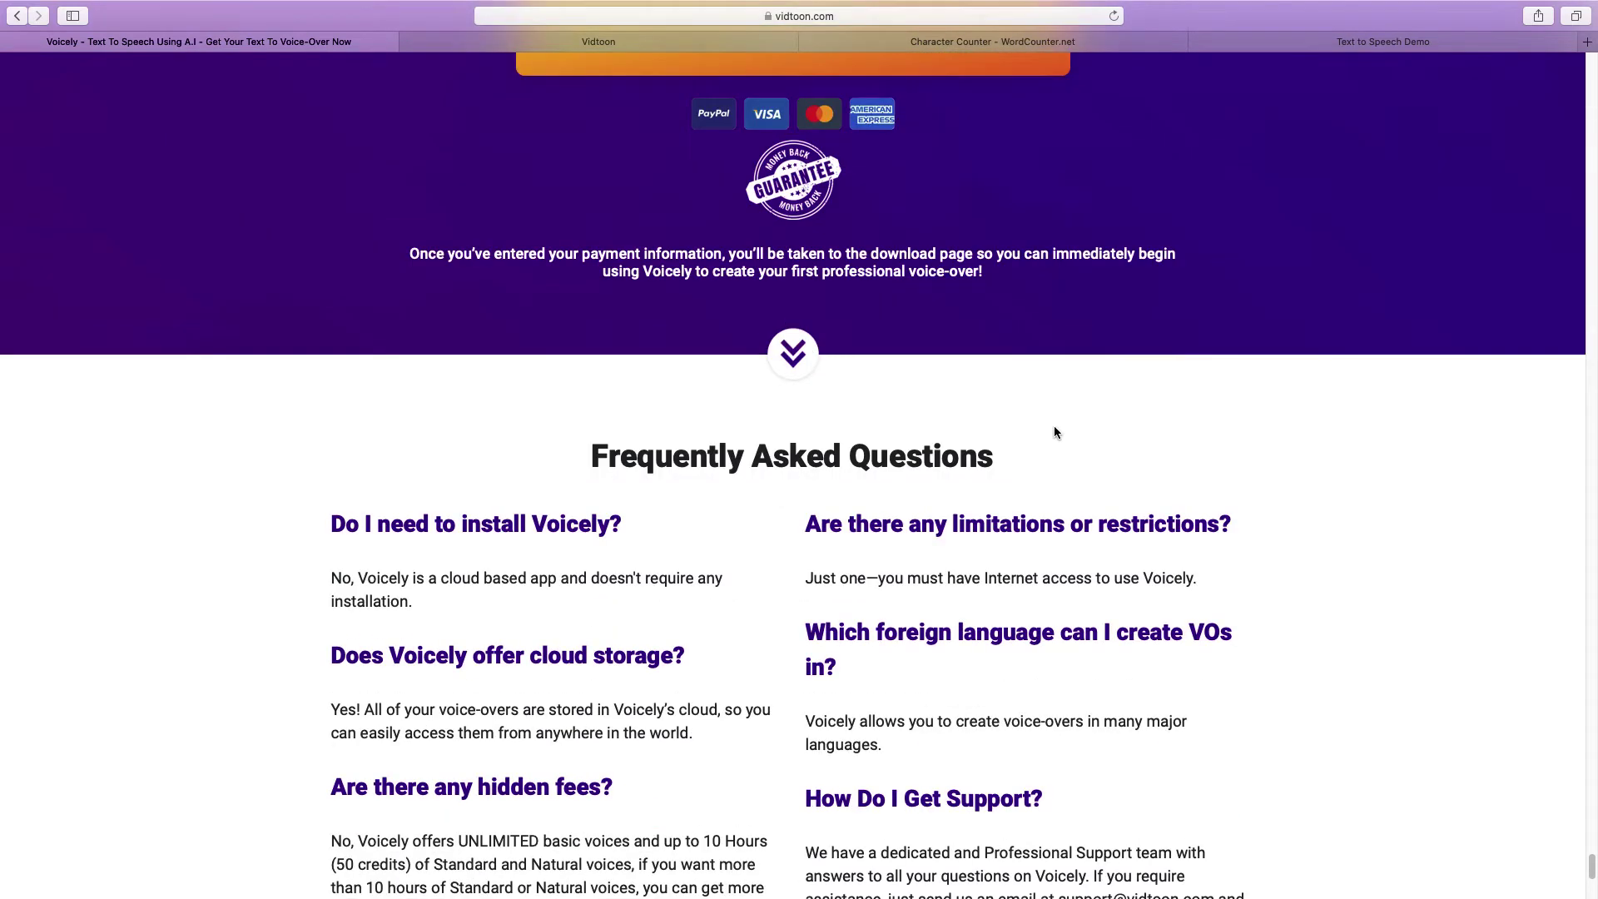
{"action": "scroll", "coordinate": [1054, 428], "scroll_direction": "down", "scroll_amount": 1}
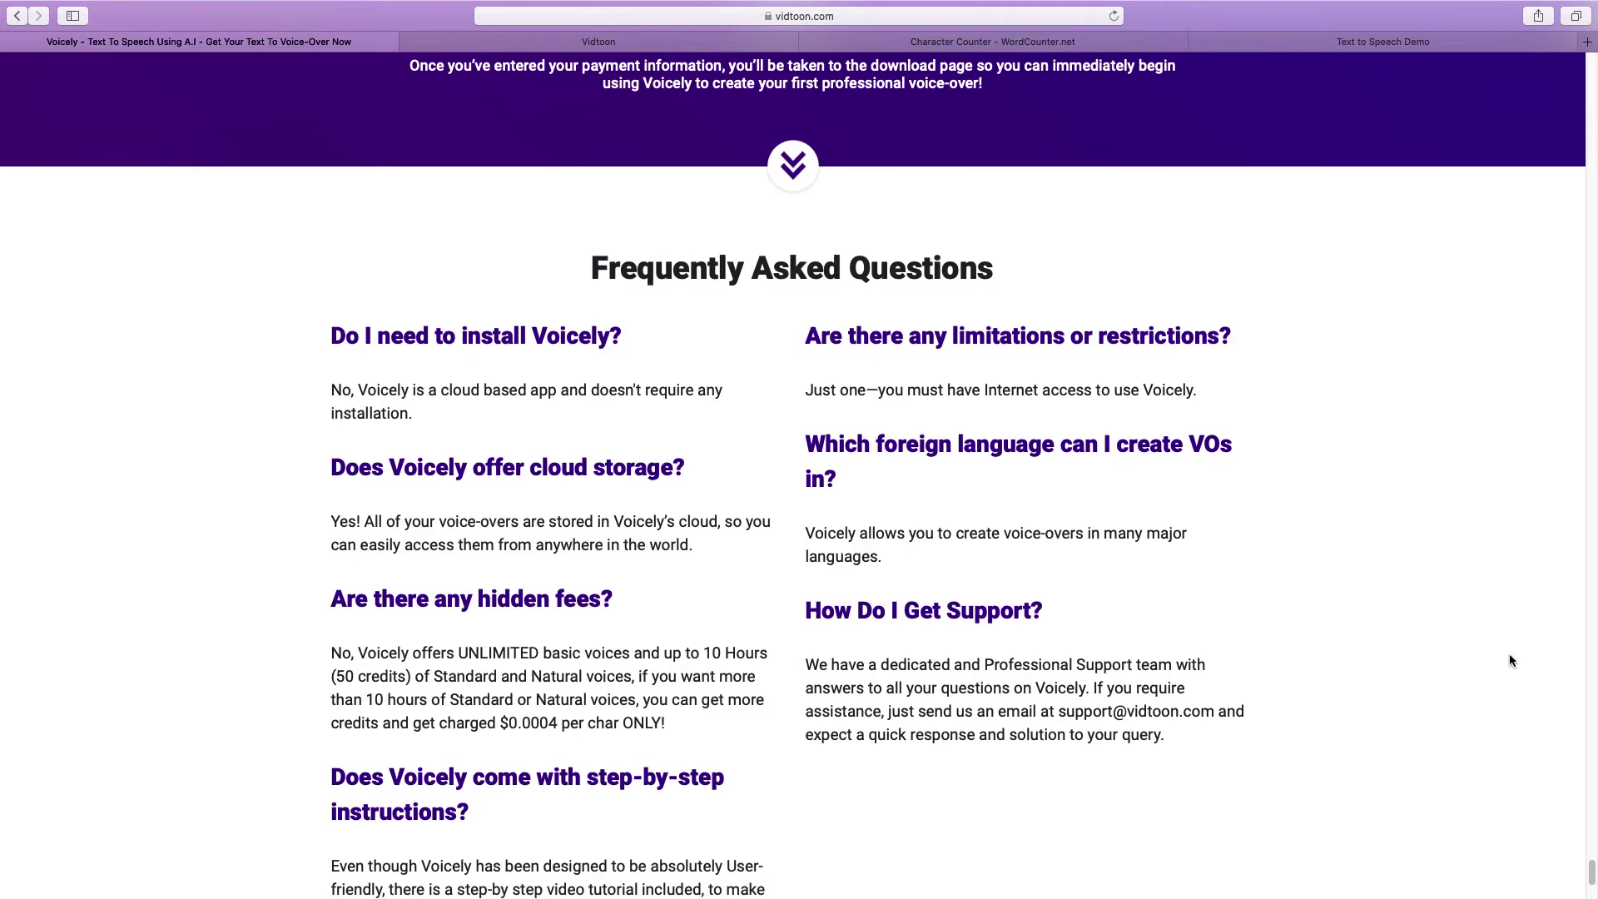
- Copy the full voice-over script from Voicely into the WordCounter Character Counter page to count its characters, and return to Voicely
{"action": "left_click", "coordinate": [642, 43]}
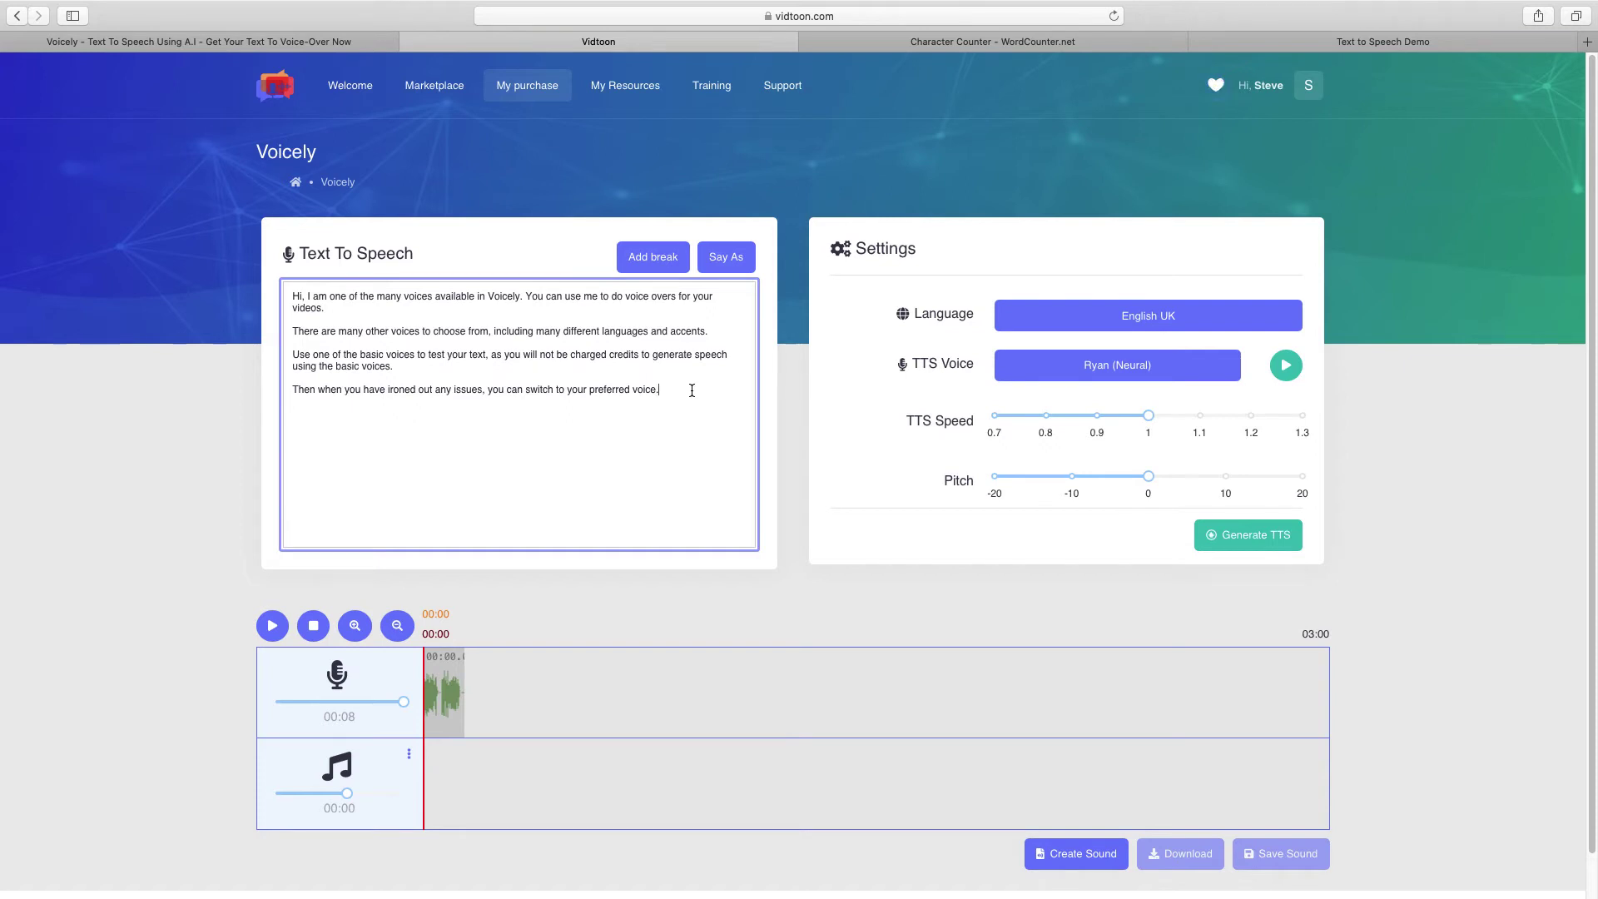
{"action": "left_click_drag", "start_coordinate": [692, 390], "coordinate": [290, 294]}
{"action": "key", "text": "super+c"}
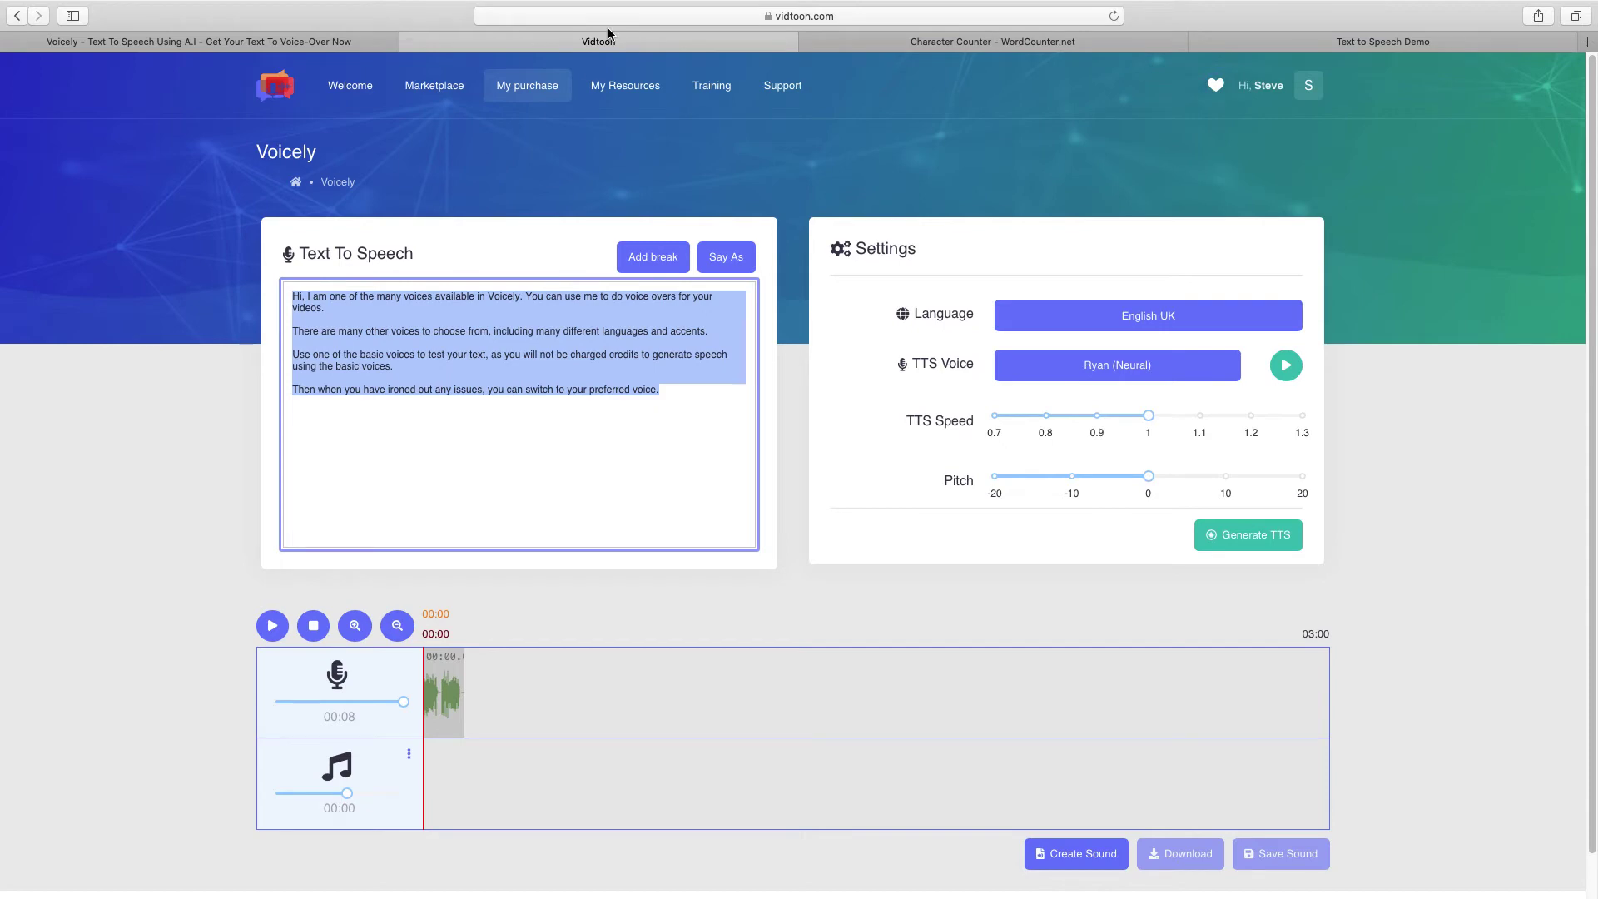
{"action": "left_click", "coordinate": [980, 42]}
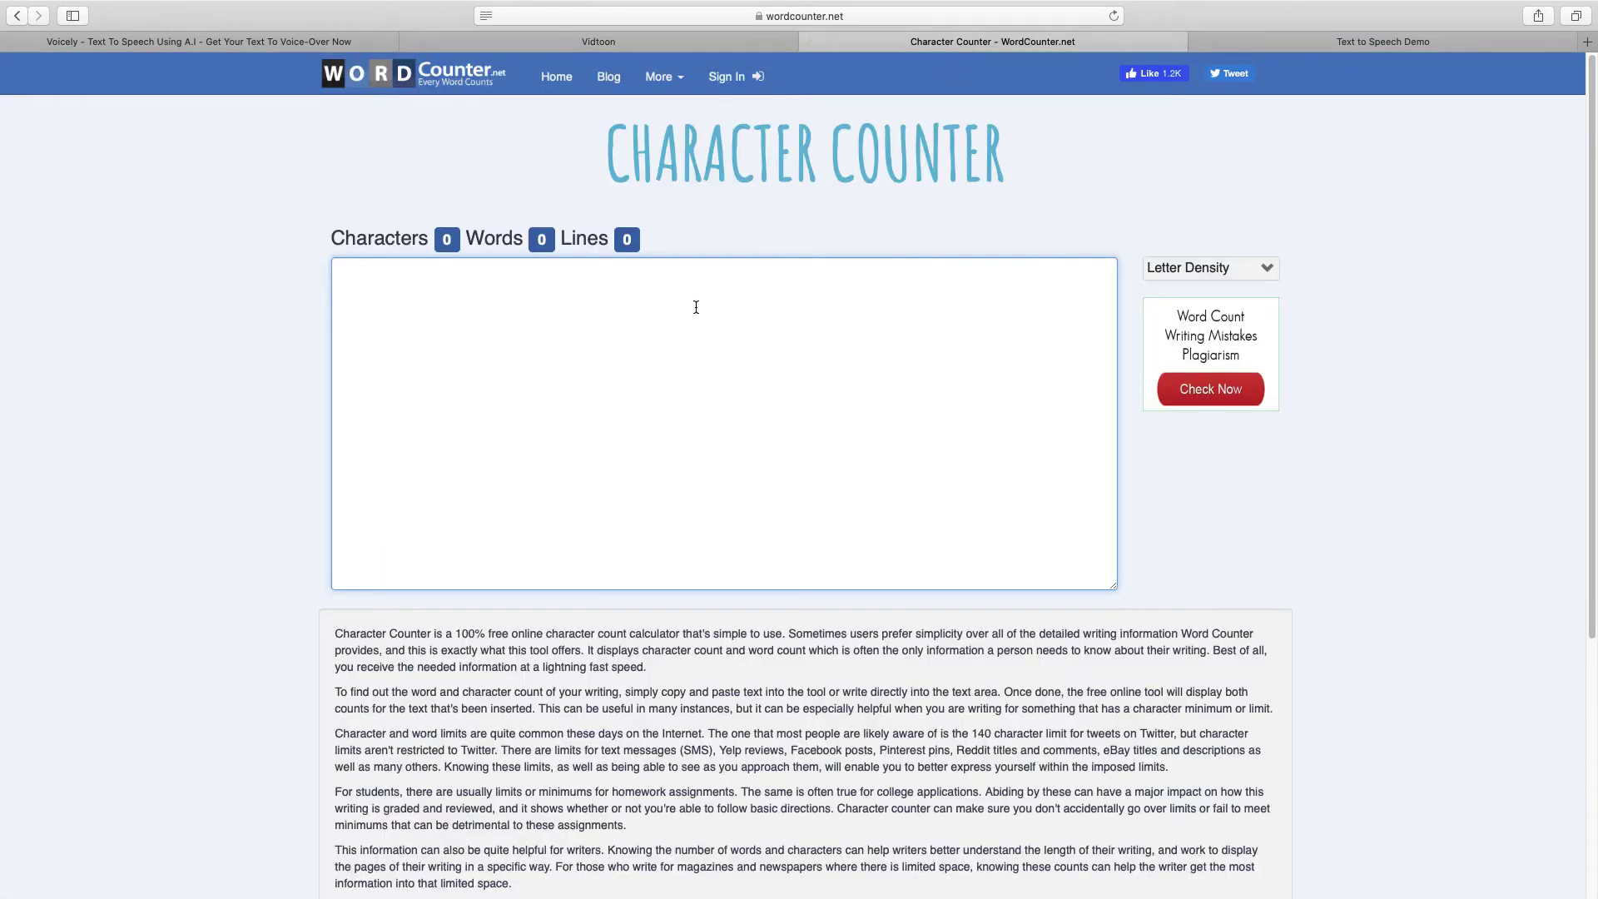
{"action": "key", "text": "super+v"}
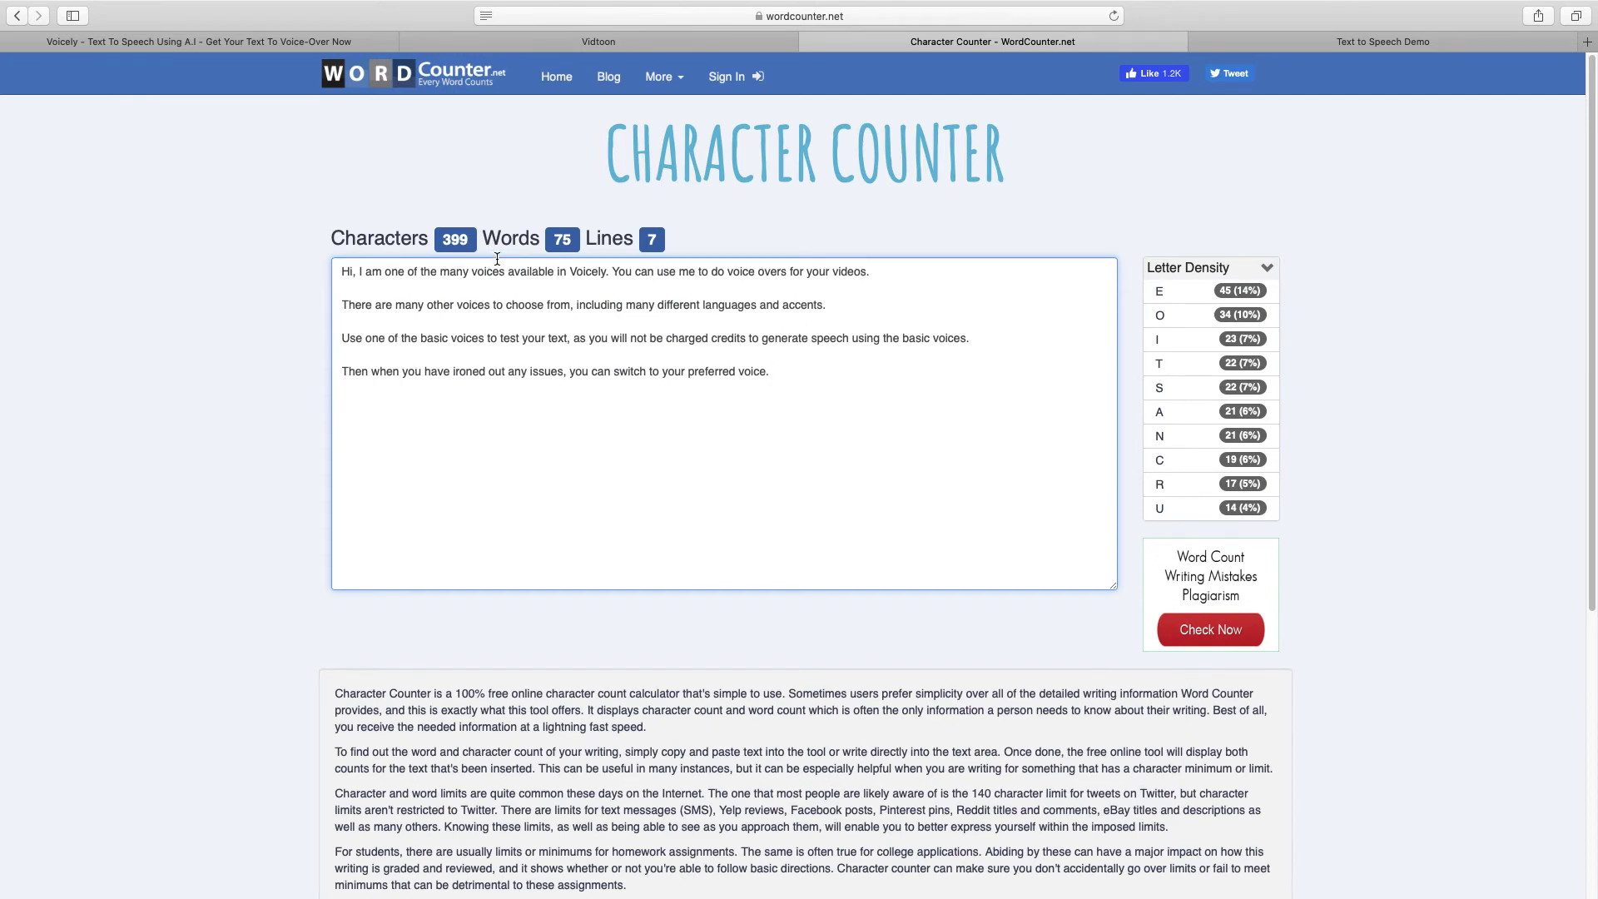
{"action": "left_click", "coordinate": [592, 43]}
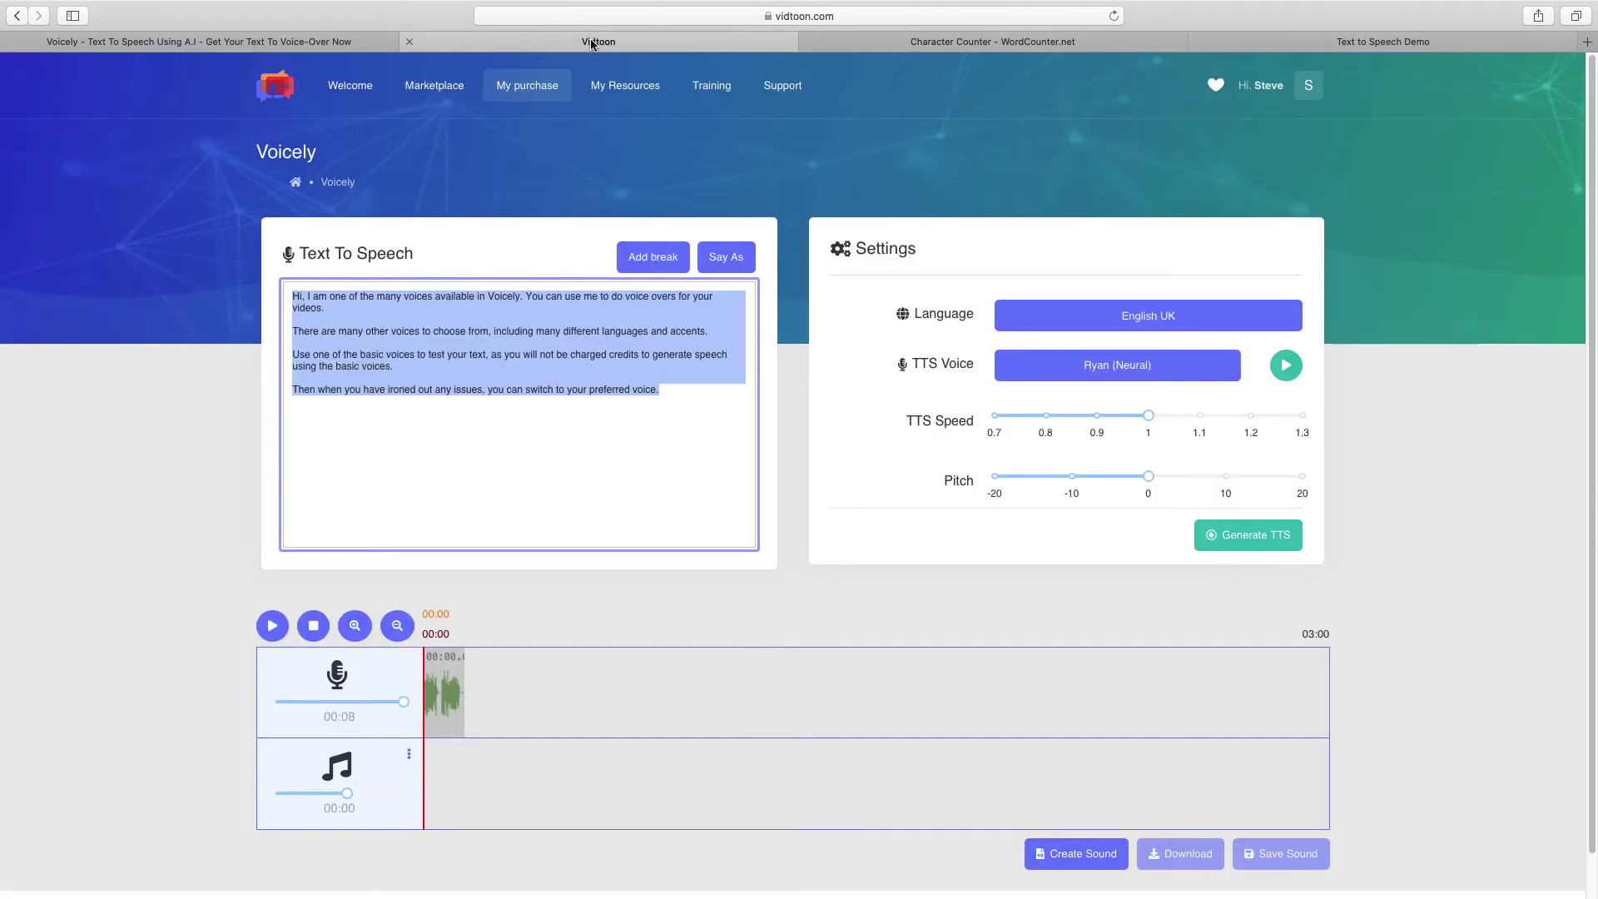
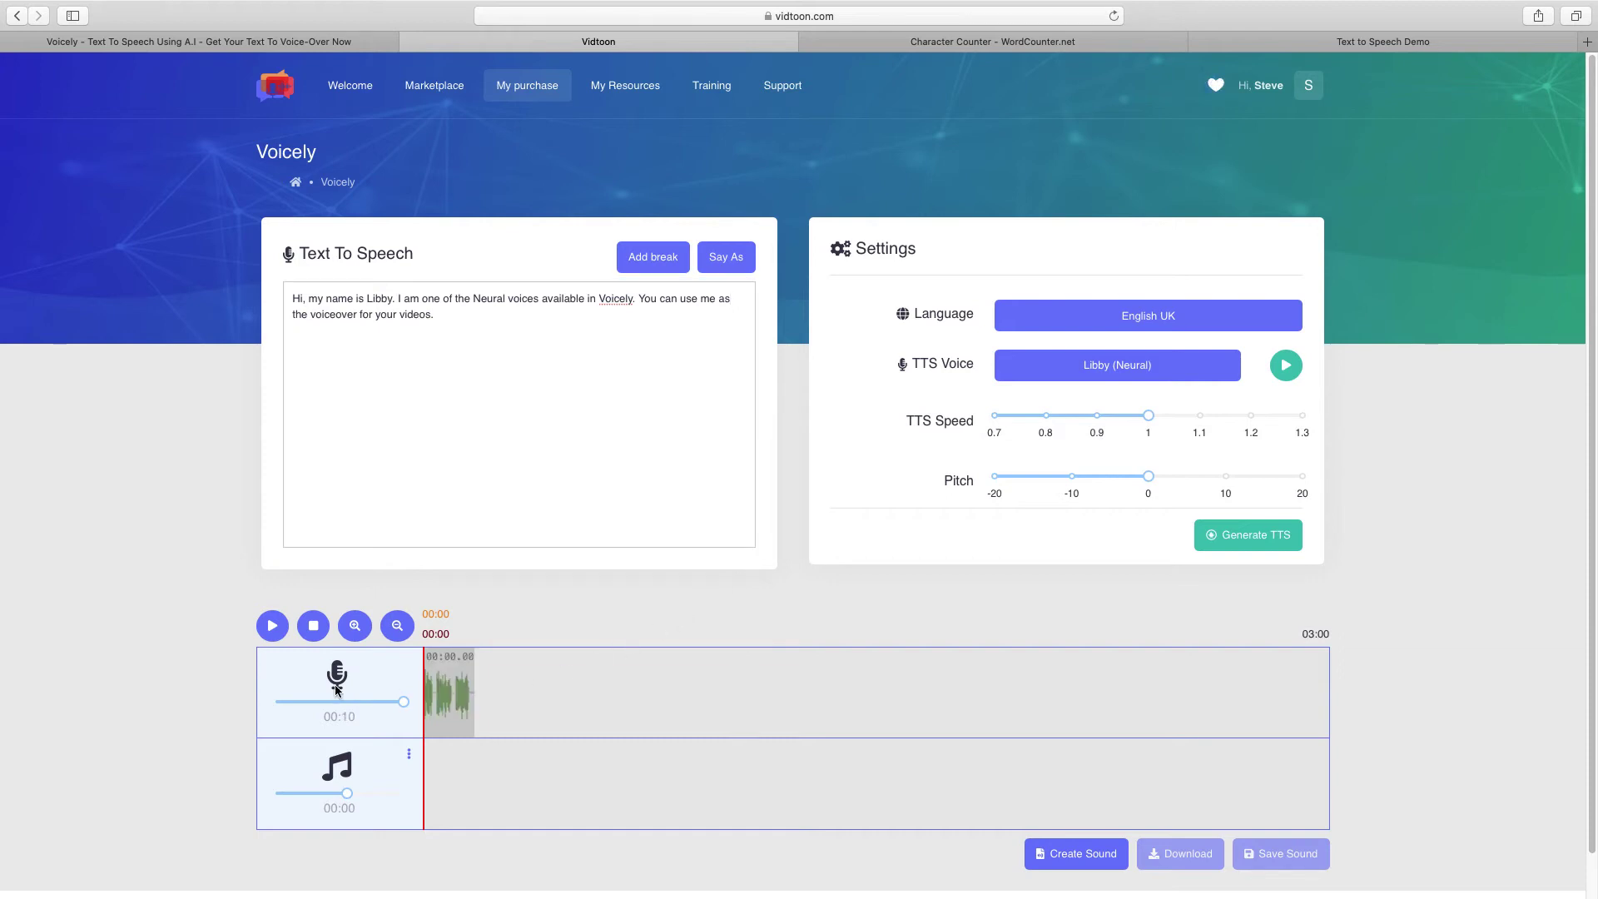
- Play the English UK voice-over samples for the Libby (Neural), Ryan (Neural), James V3 and Kate V3 voices
{"action": "left_click", "coordinate": [272, 626]}
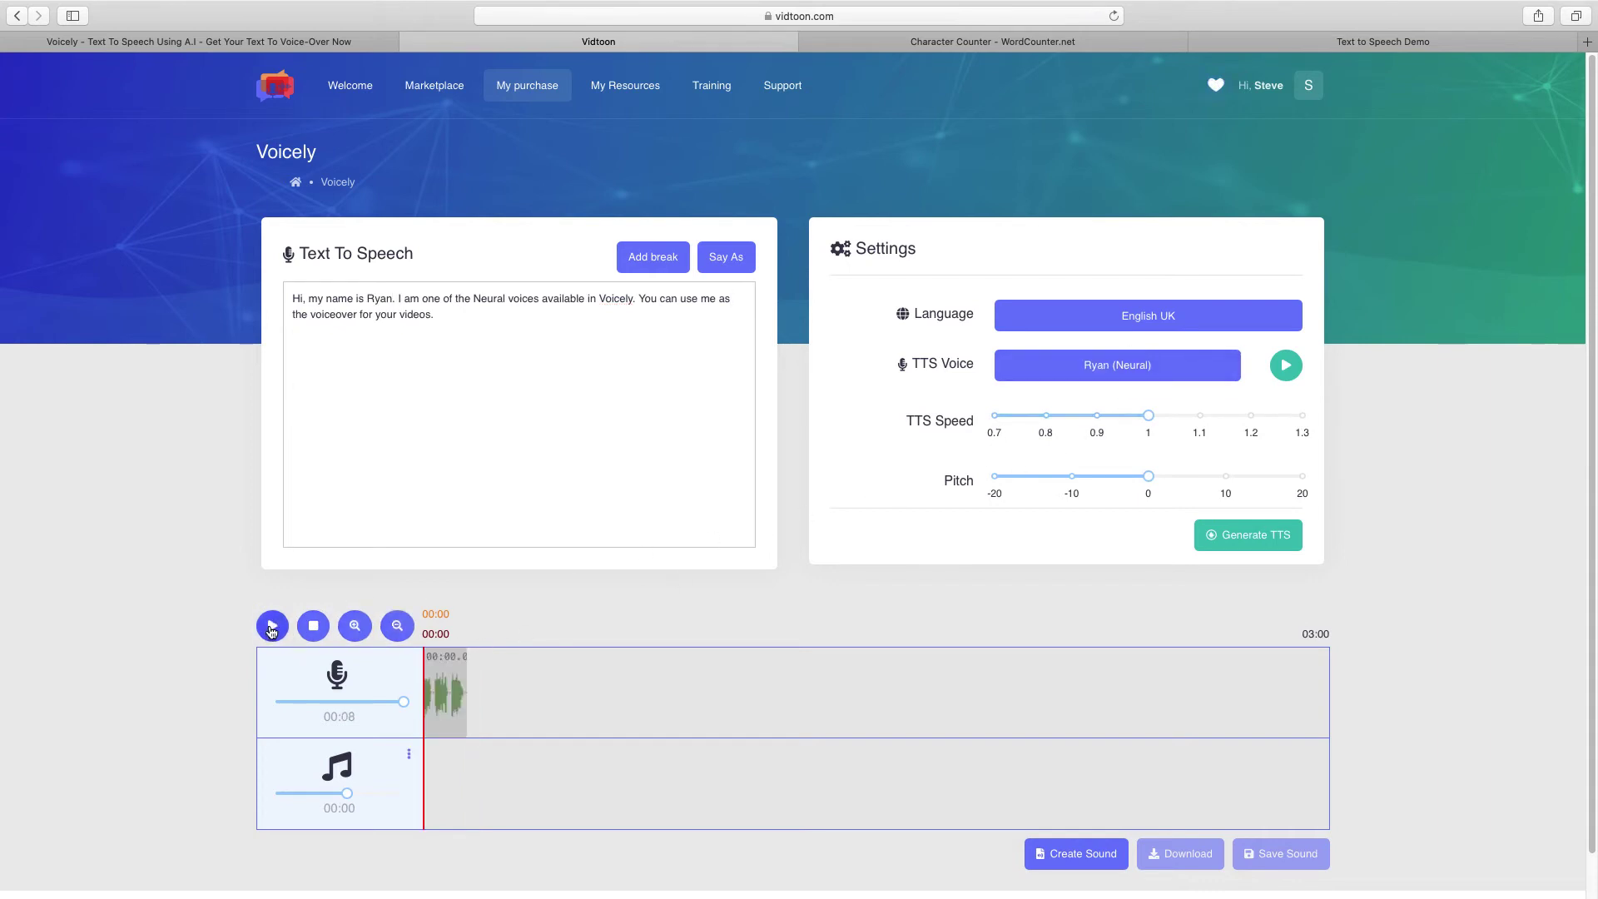
{"action": "left_click", "coordinate": [271, 628]}
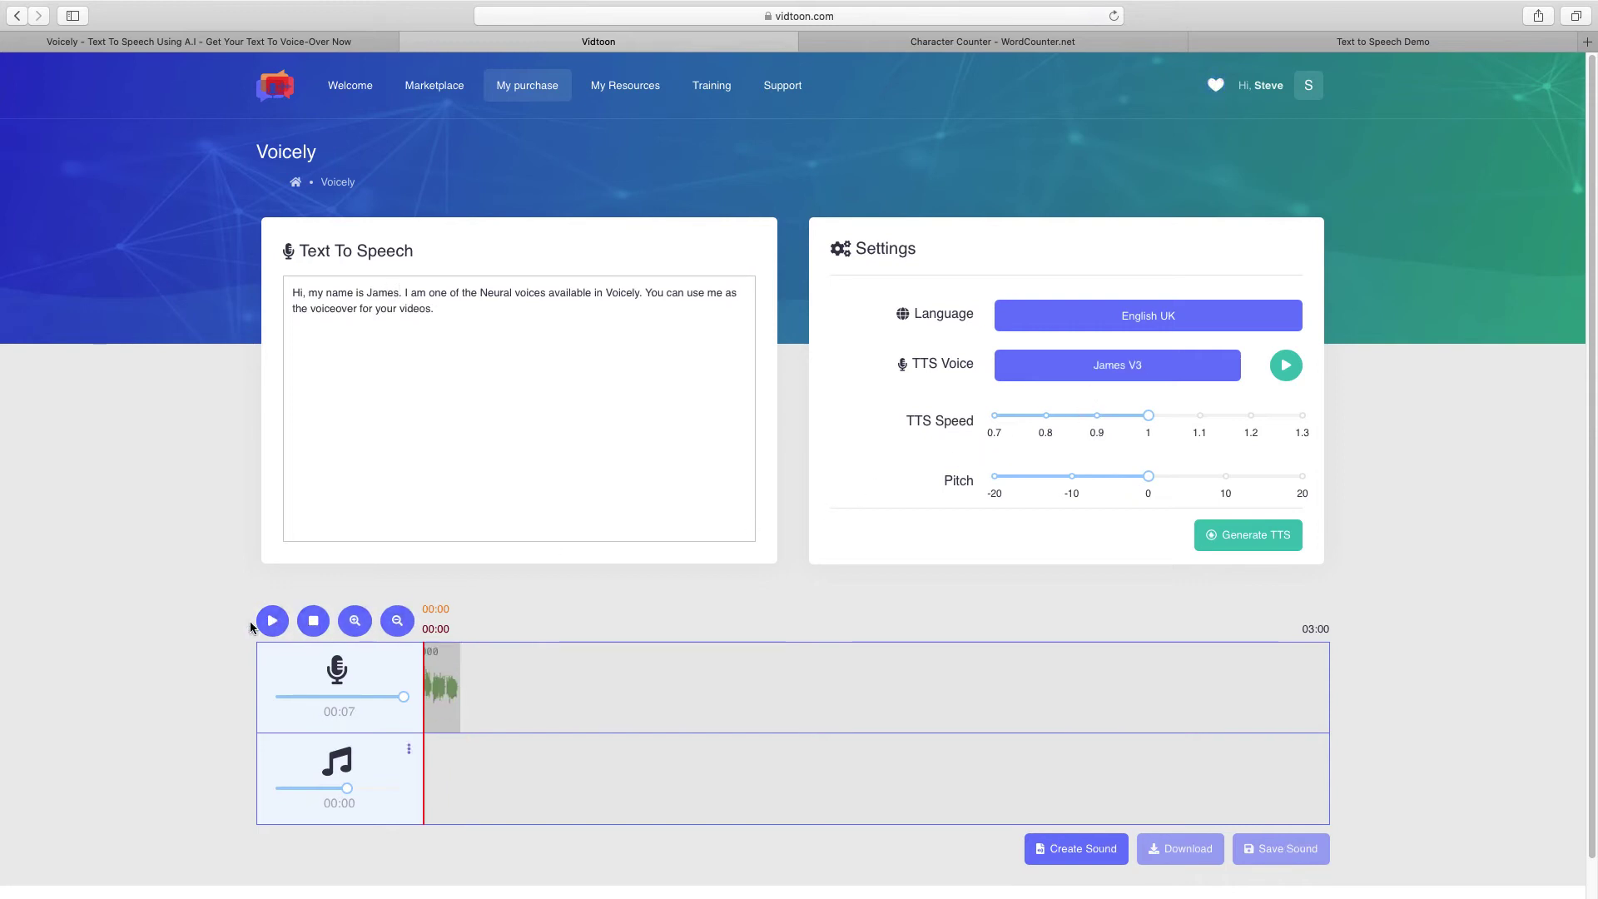
{"action": "left_click", "coordinate": [265, 626]}
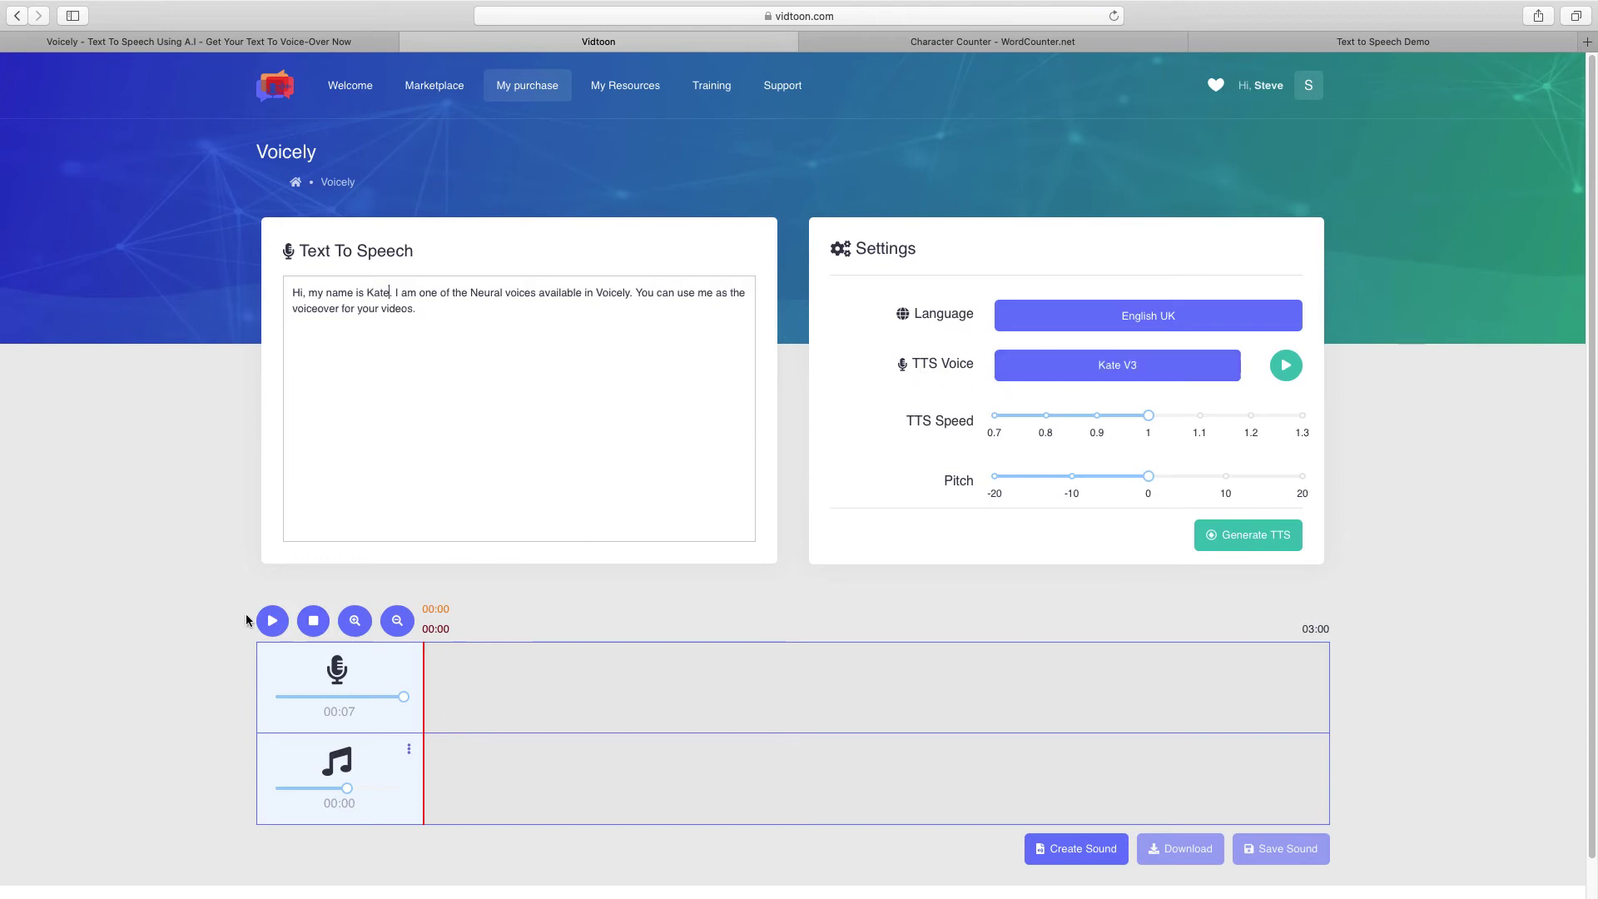
{"action": "left_click", "coordinate": [272, 621]}
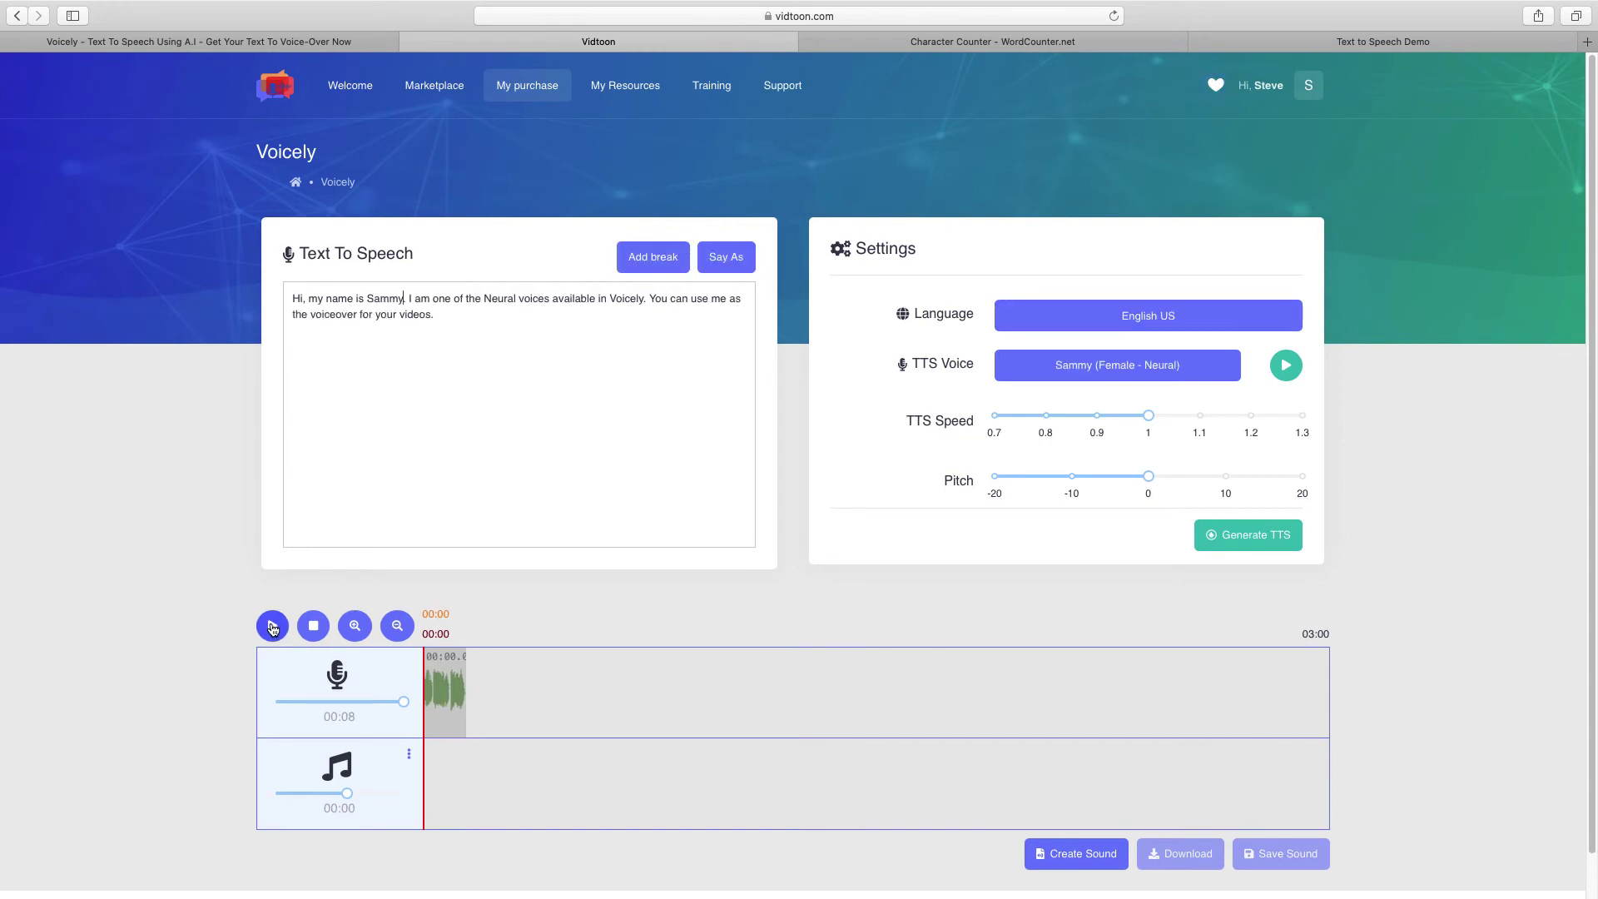
- Play the English US neural voice-over samples for the Sammy, Steve, Guy and Jenny voices
{"action": "left_click", "coordinate": [272, 628]}
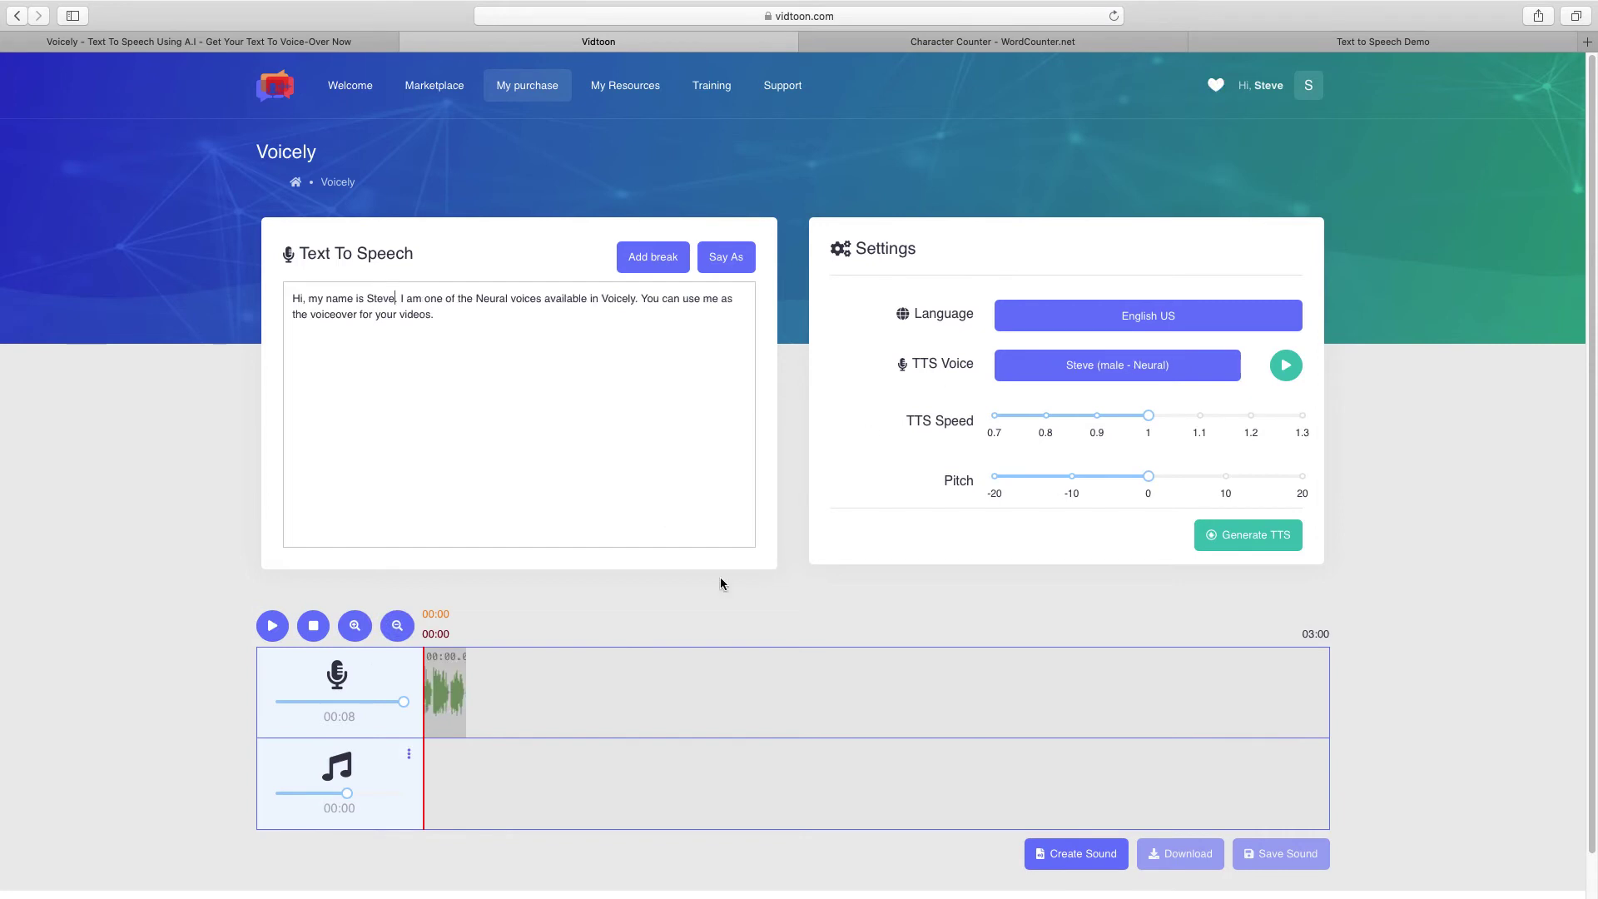
{"action": "left_click", "coordinate": [272, 628]}
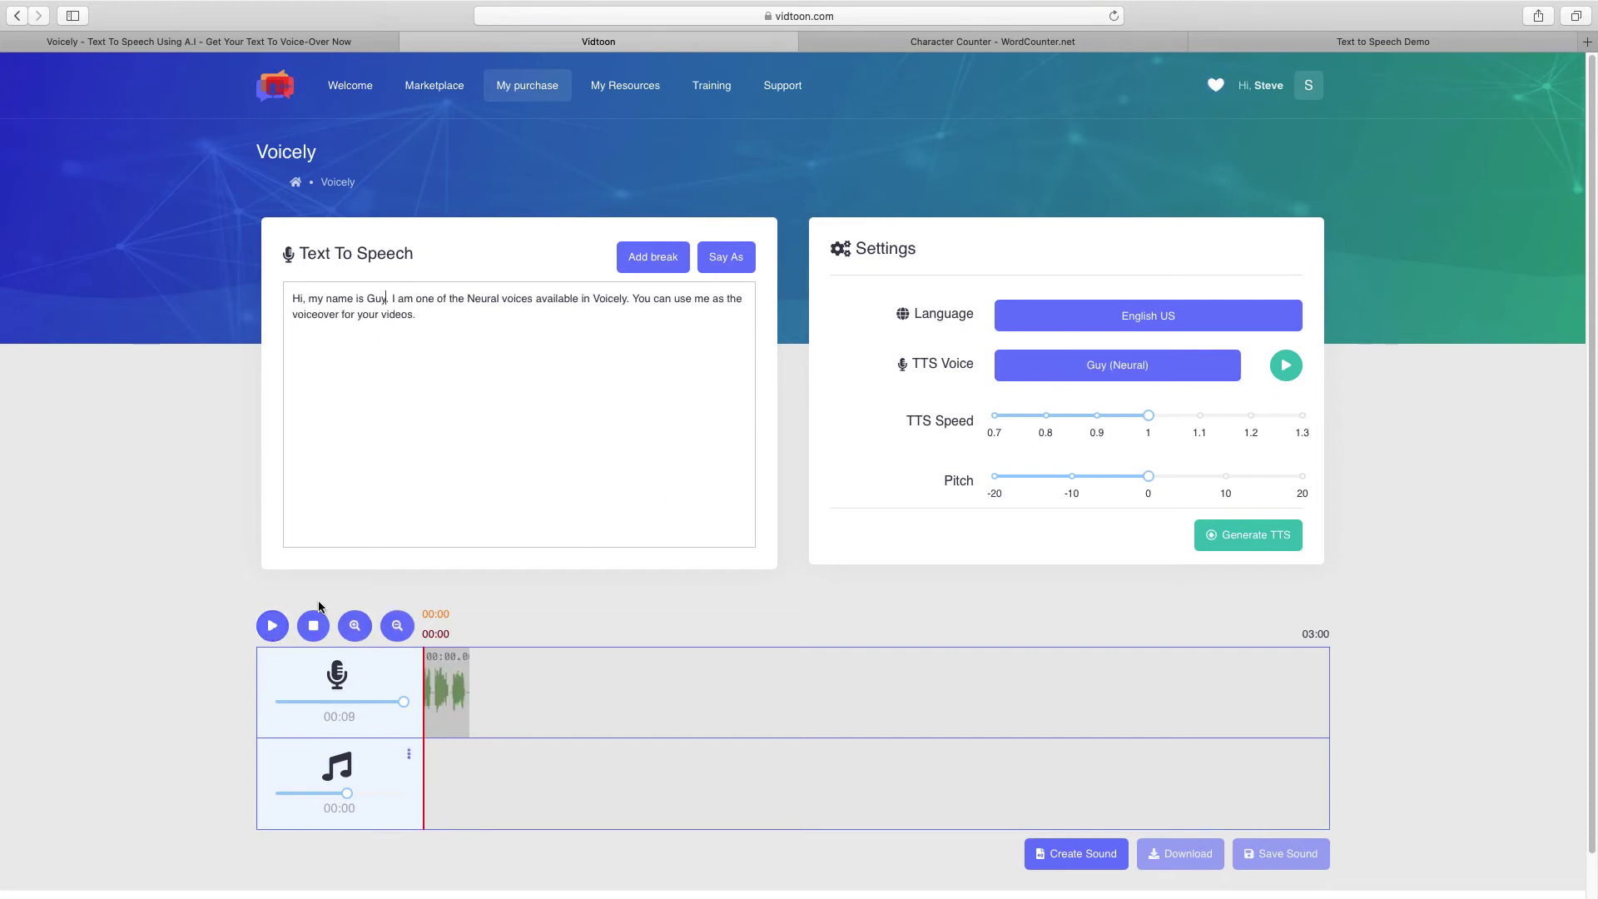
{"action": "left_click", "coordinate": [271, 627]}
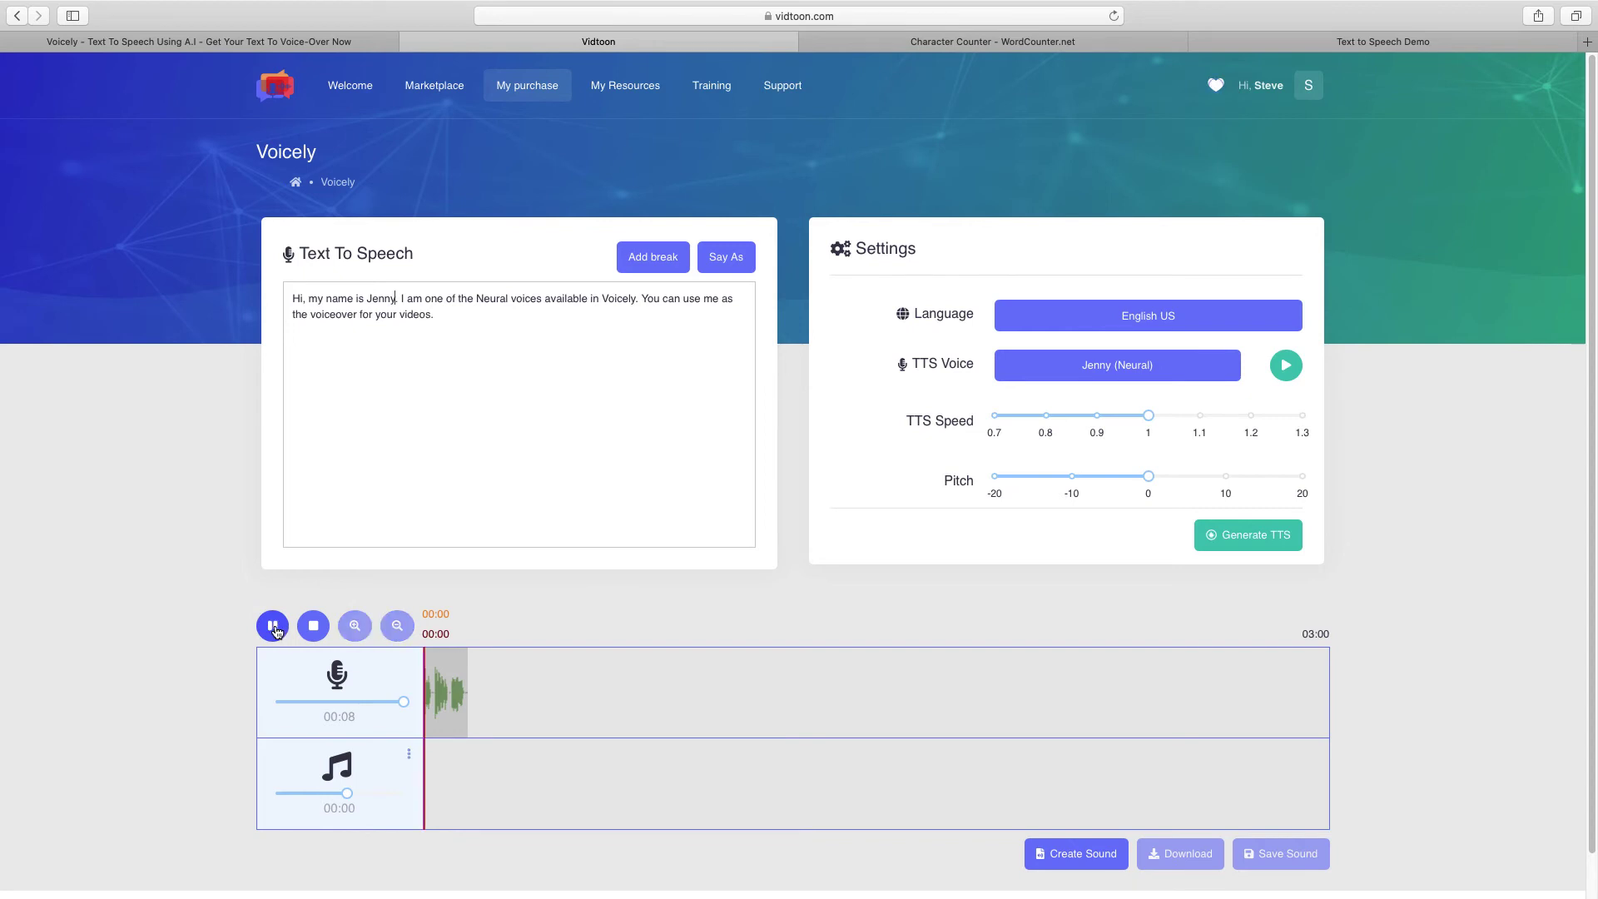
{"action": "left_click", "coordinate": [273, 626]}
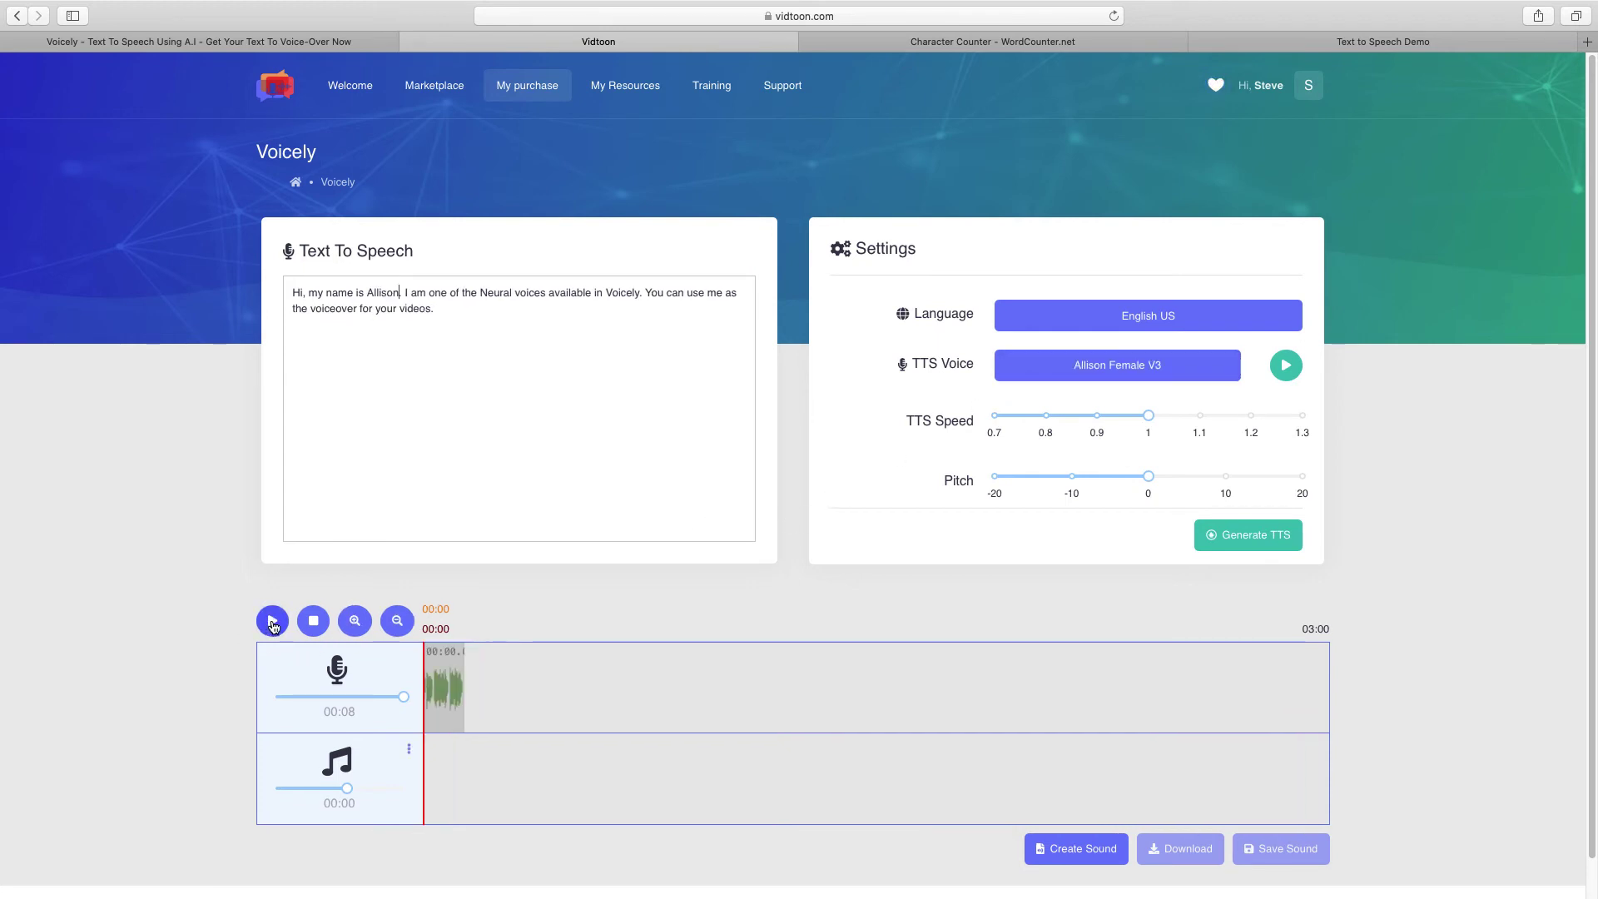
- Play the English US V3 voice-over samples for the Allison, Kevin, Lisa, Michael and Olivia voices
{"action": "left_click", "coordinate": [272, 625]}
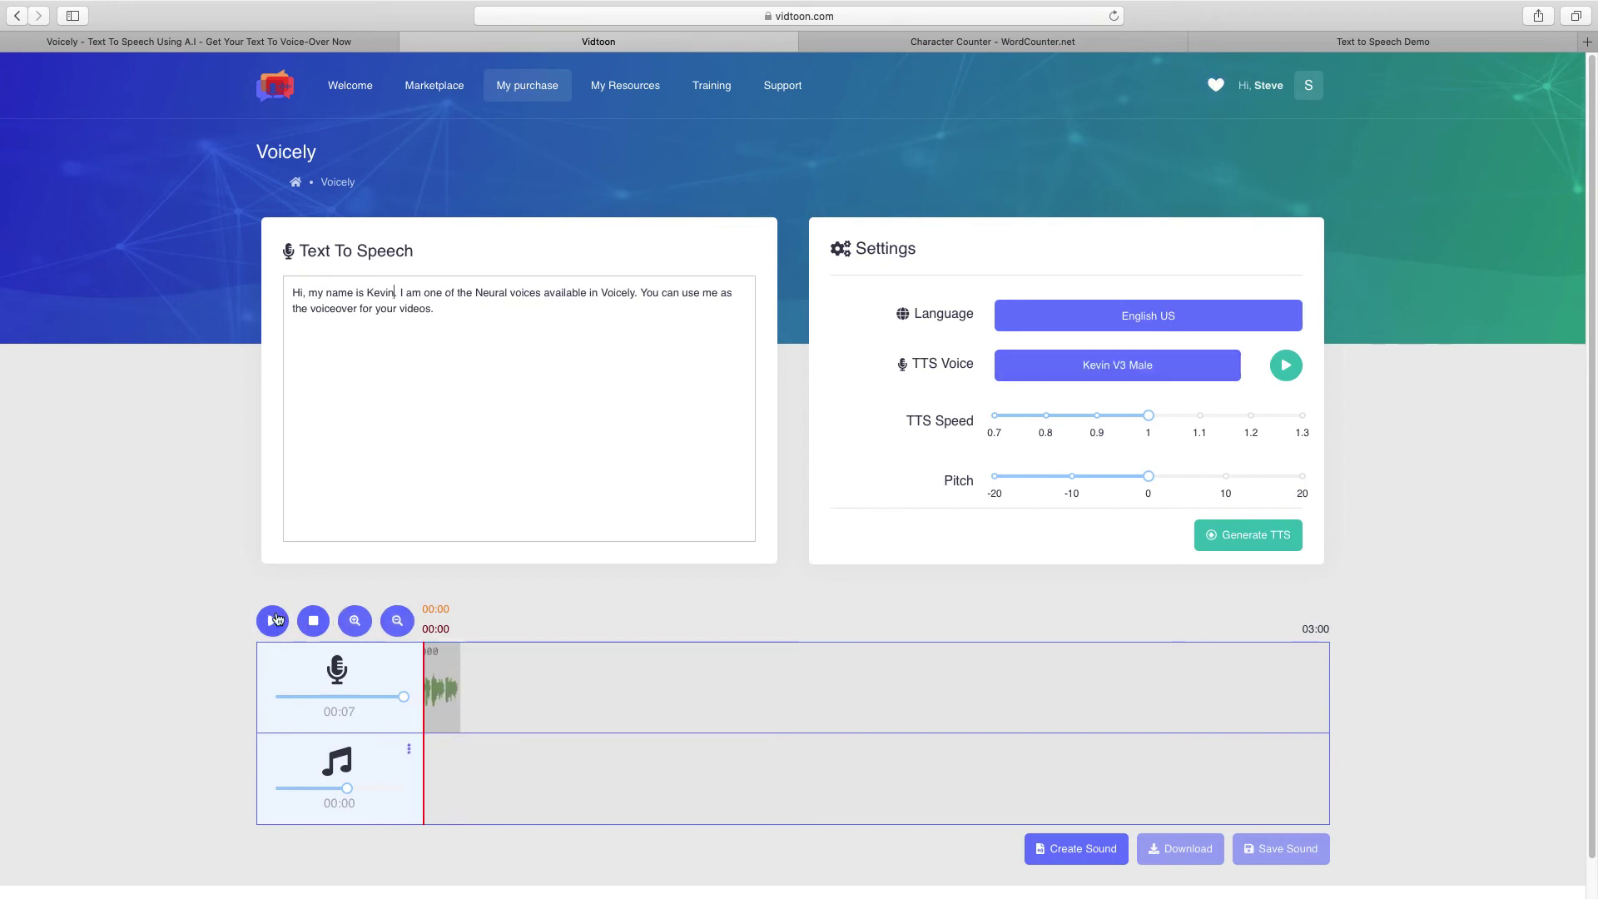
{"action": "left_click", "coordinate": [271, 620]}
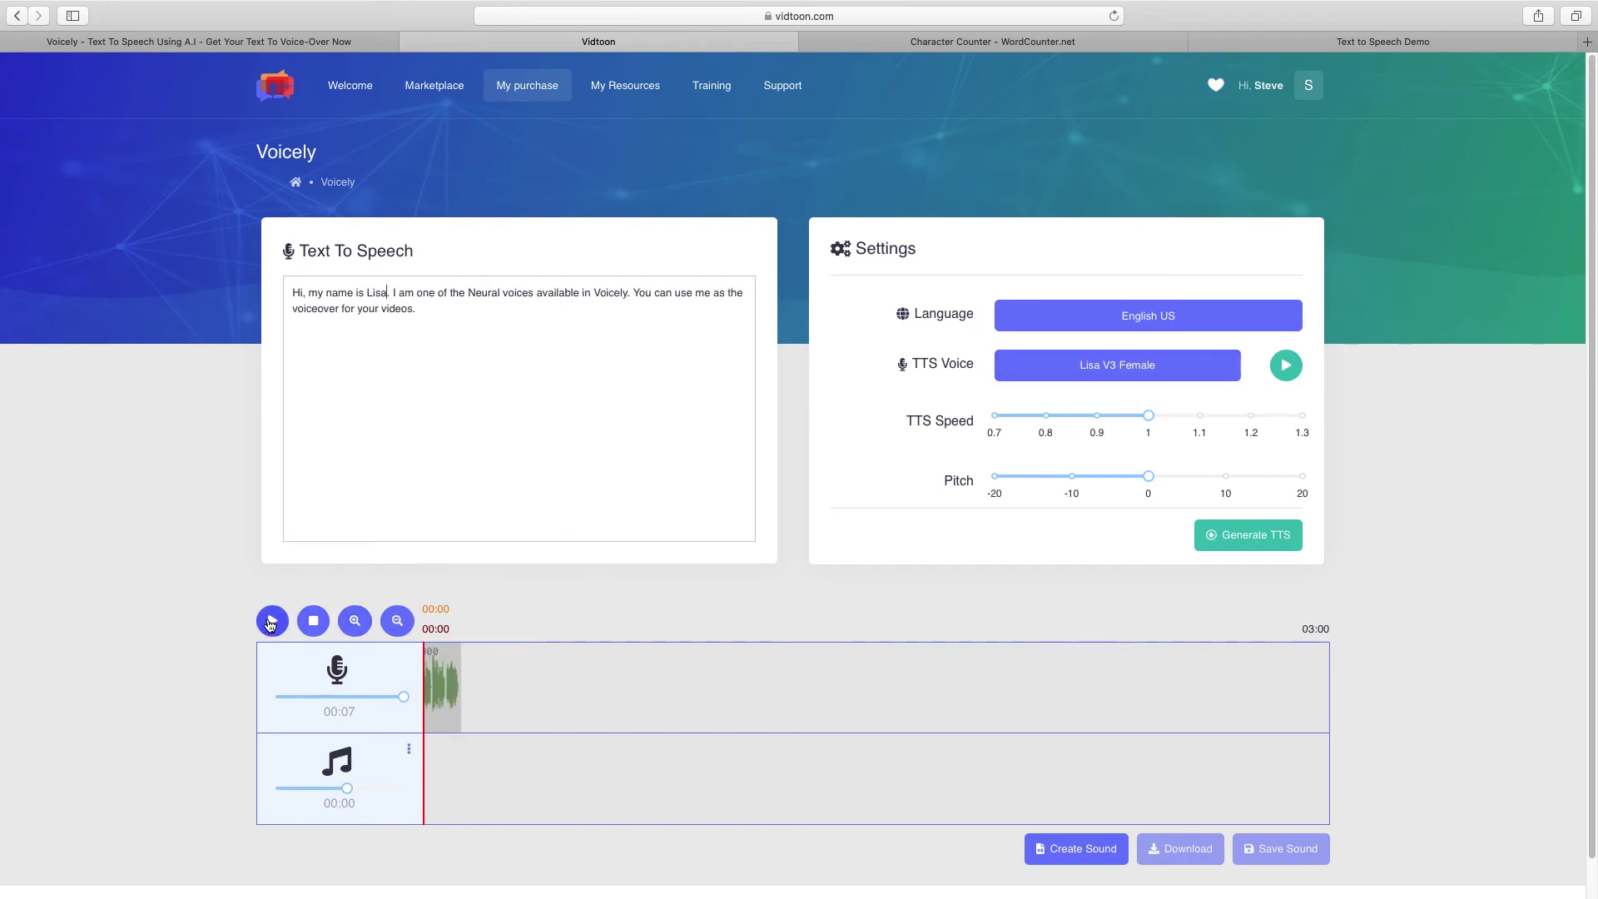
{"action": "left_click", "coordinate": [271, 622]}
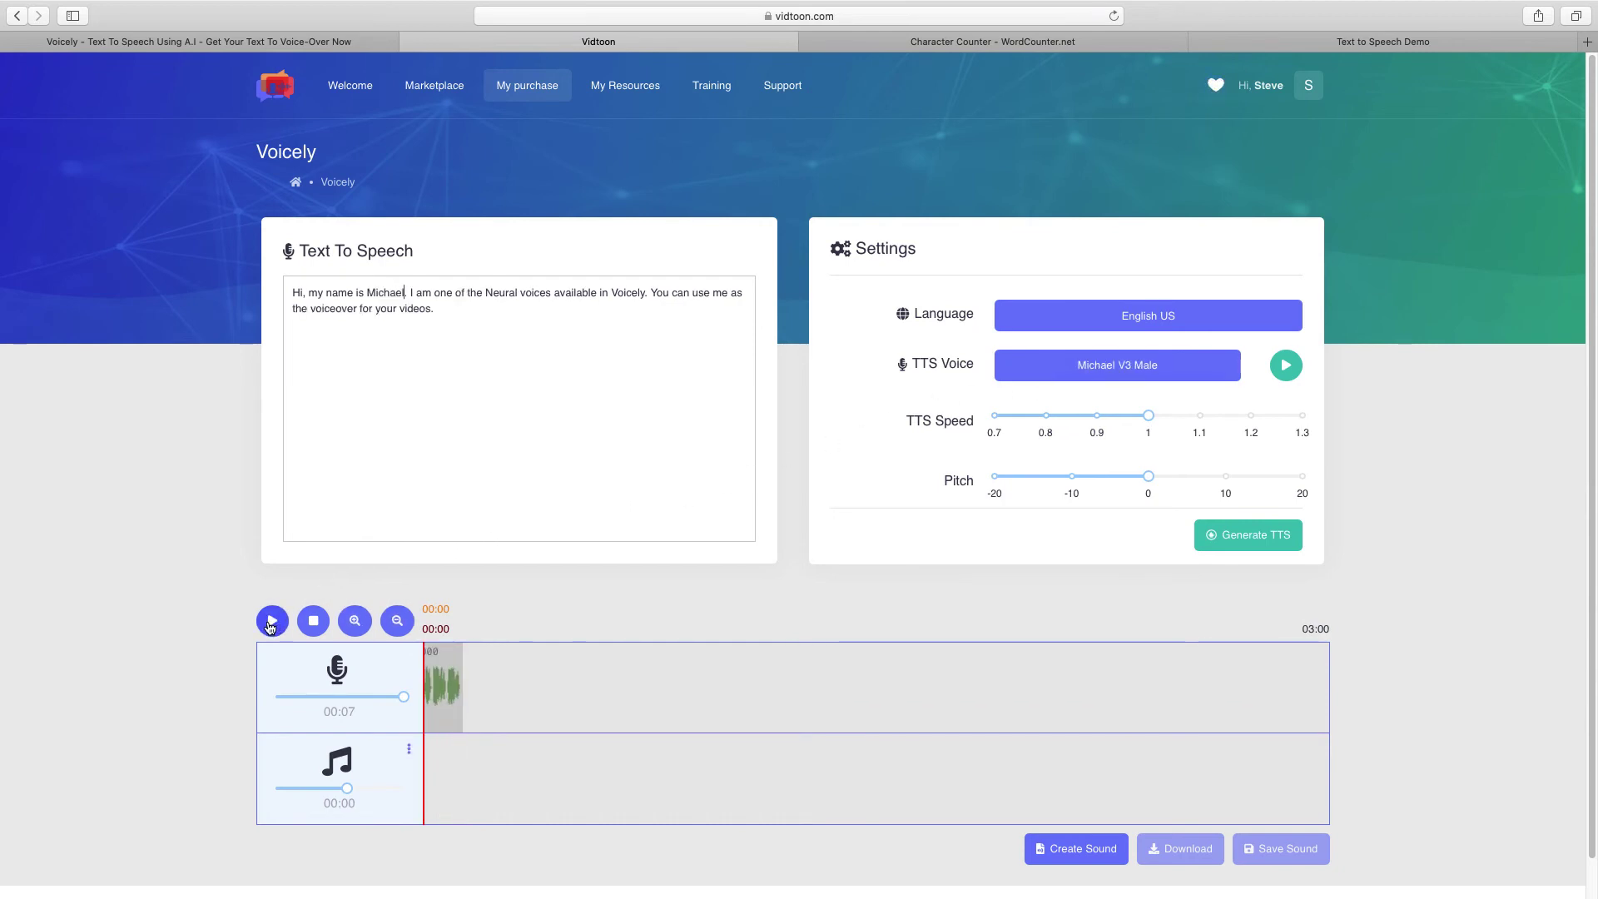
{"action": "left_click", "coordinate": [273, 620]}
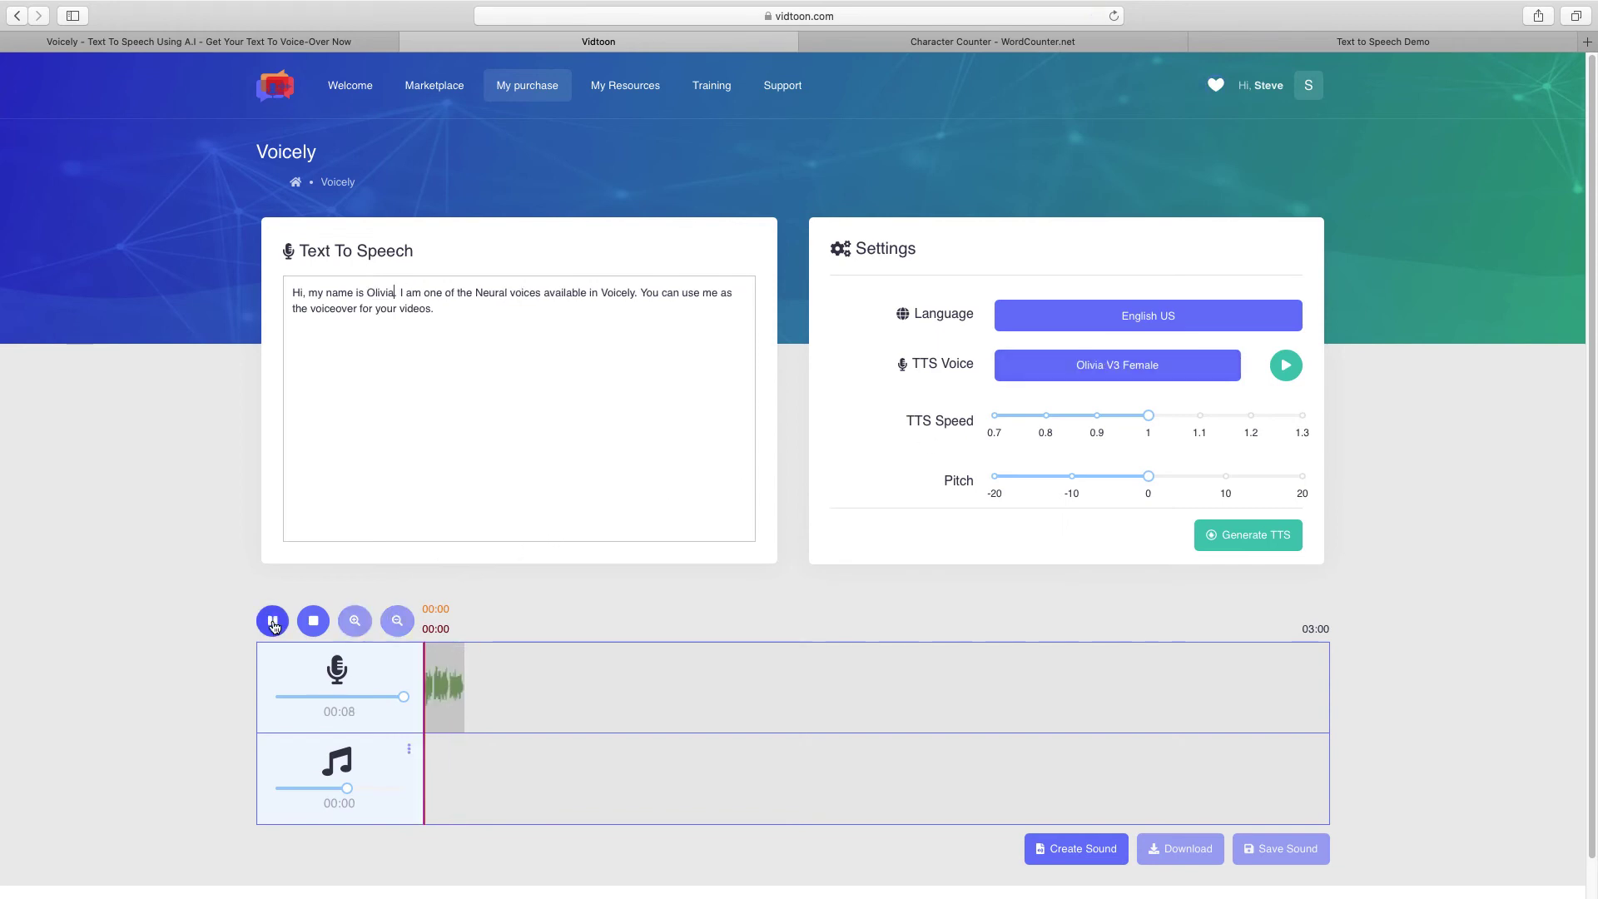
{"action": "left_click", "coordinate": [274, 621]}
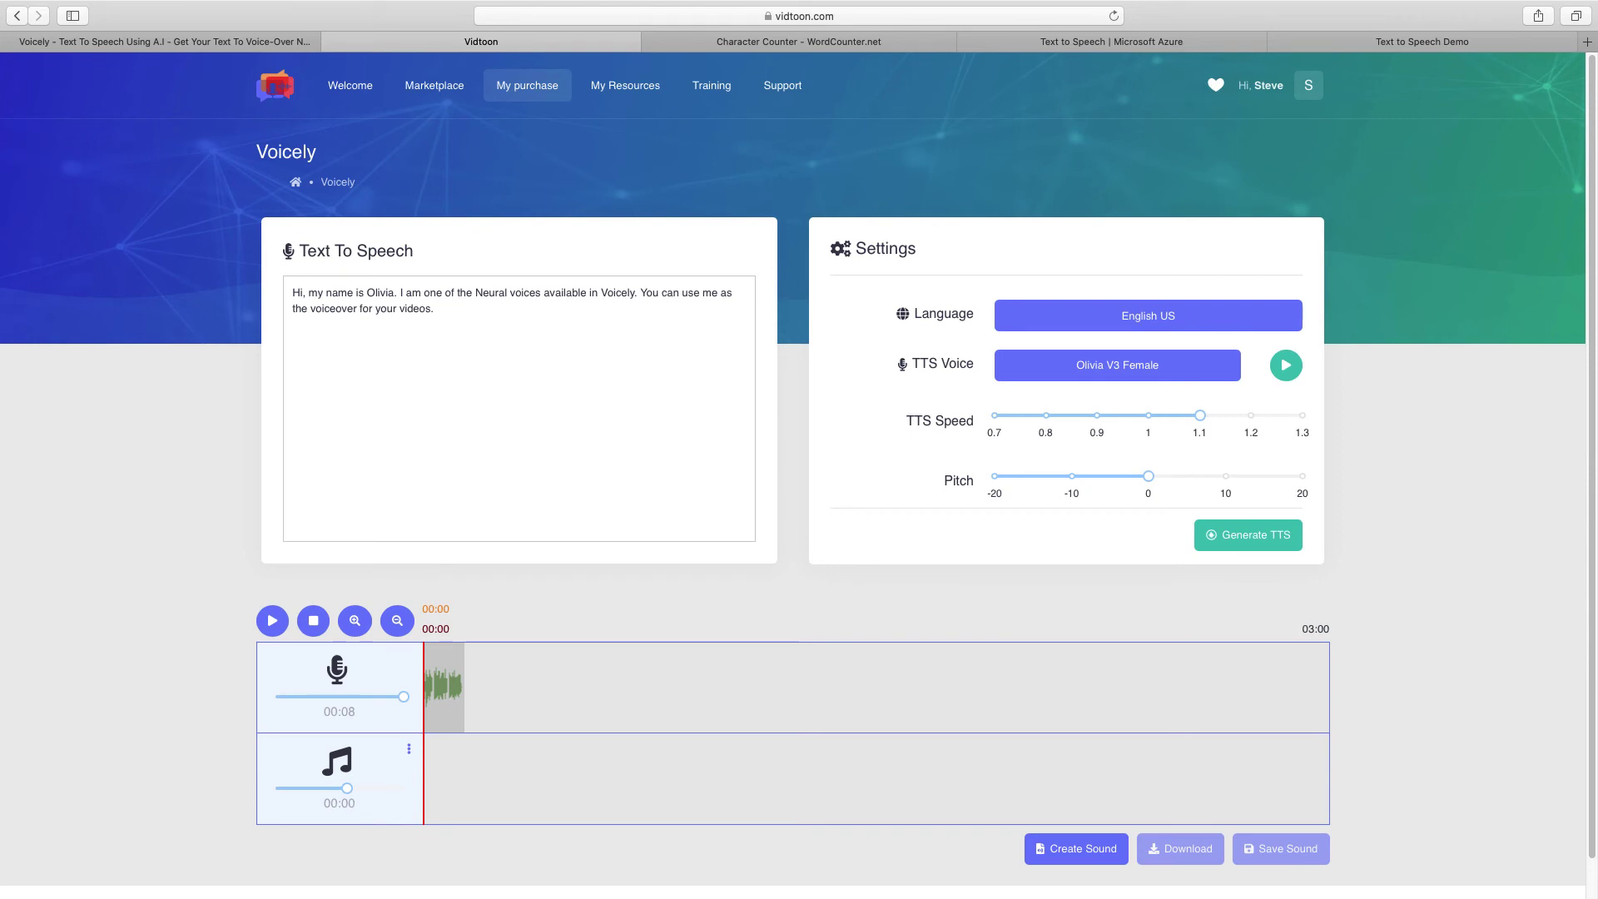
- Switch to the Microsoft Azure Text to Speech page, examine its language and English (UK) voice choices, and play the Mia (Neural) sample
{"action": "left_click", "coordinate": [1153, 44]}
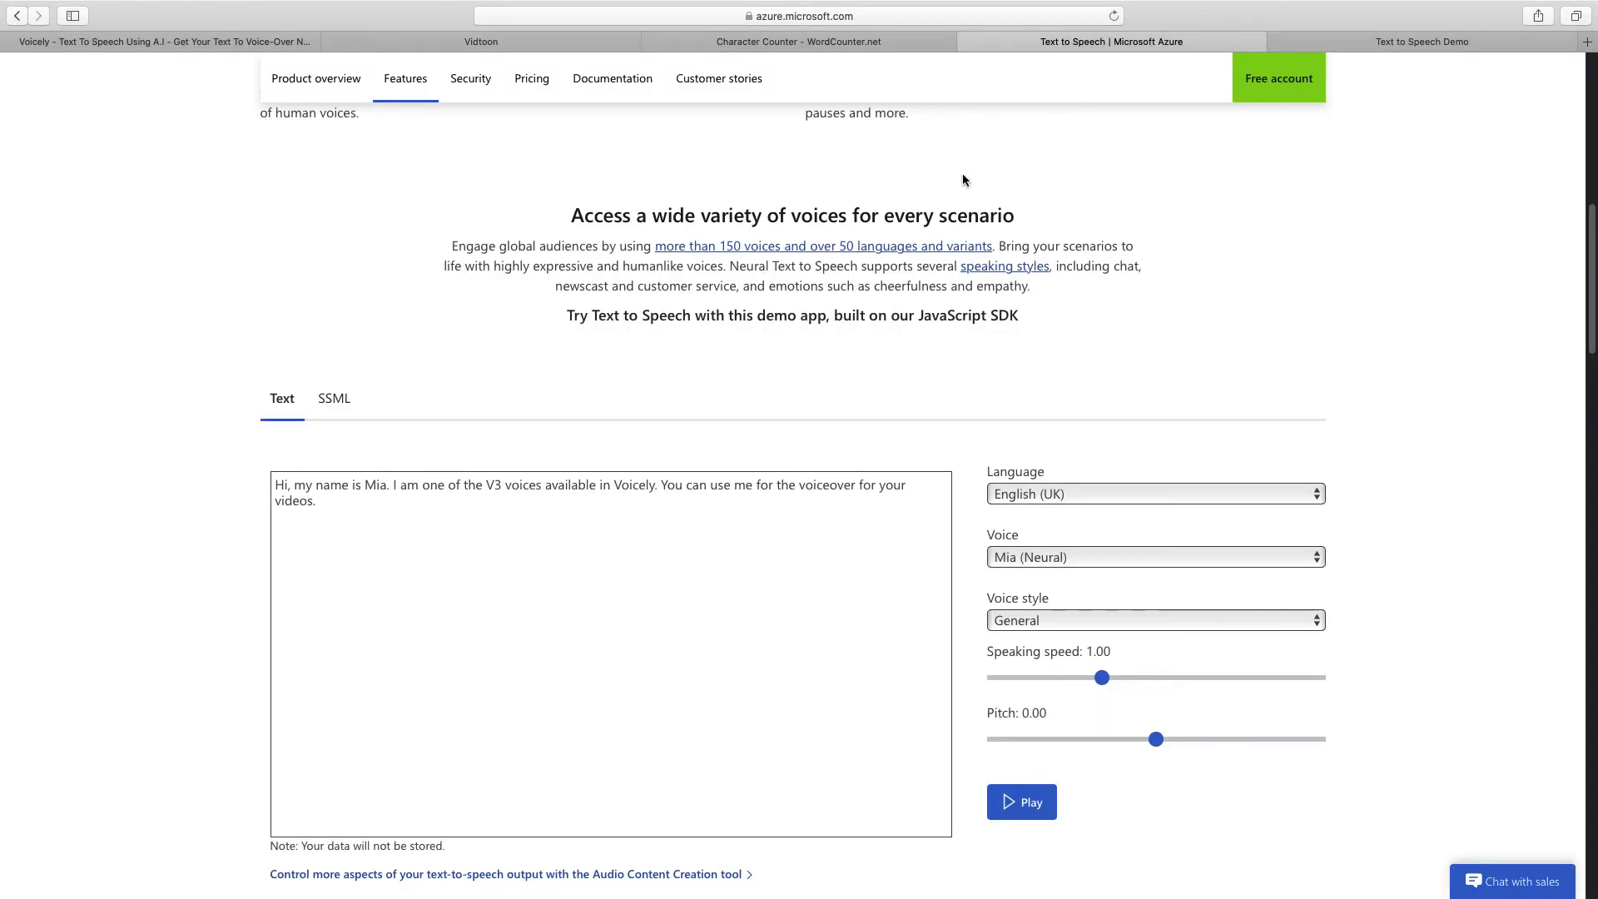
{"action": "scroll", "coordinate": [777, 532], "scroll_direction": "down", "scroll_amount": 2}
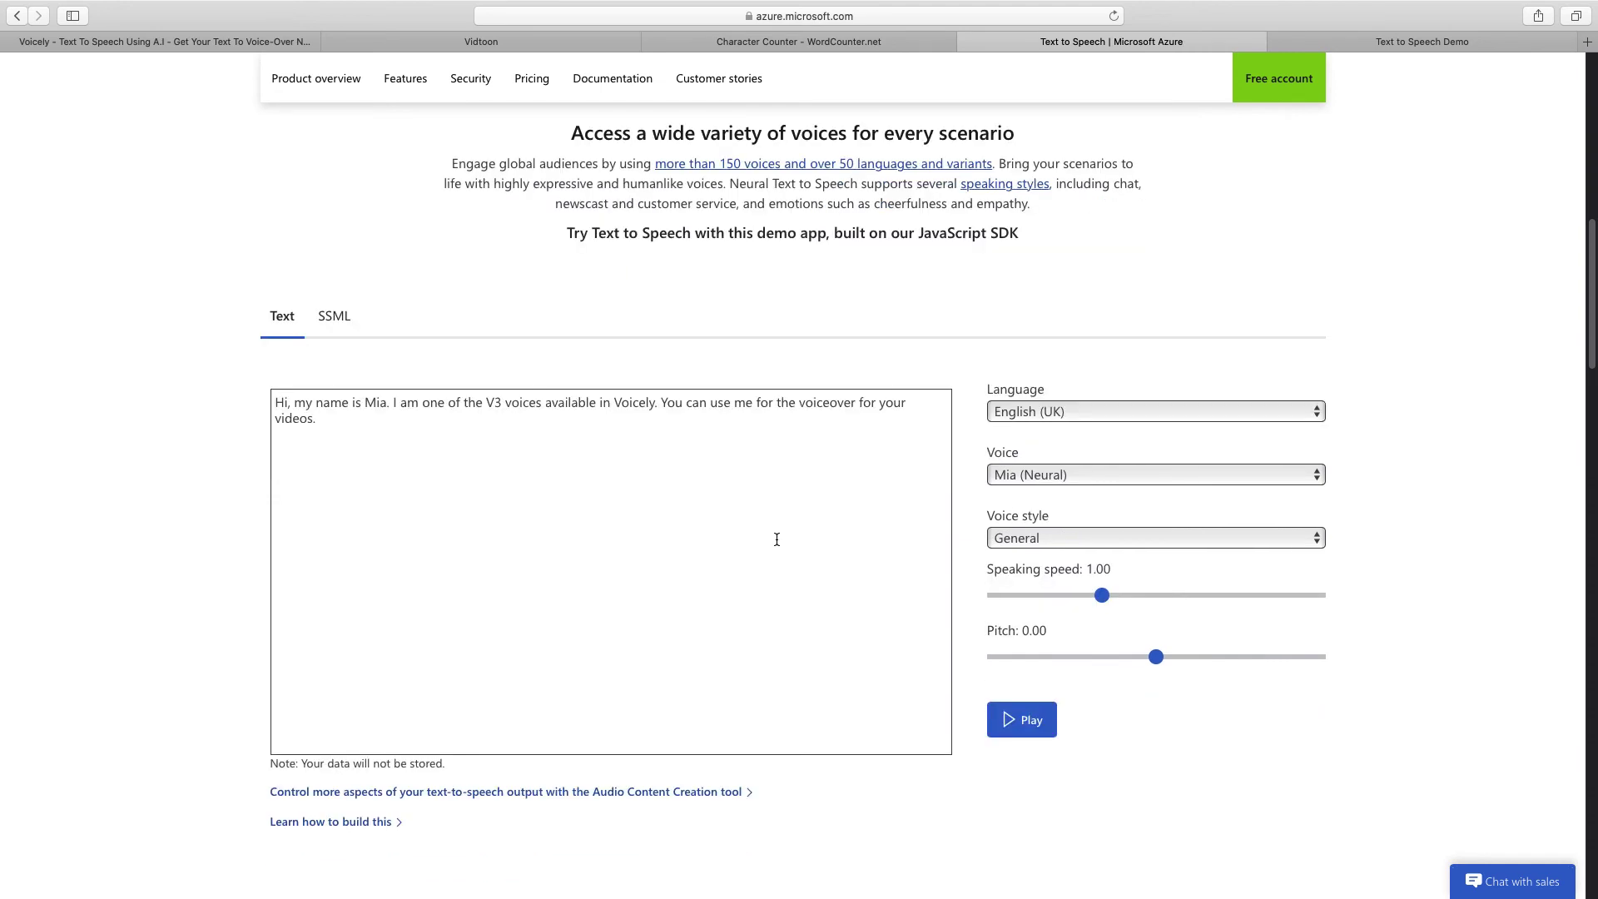
{"action": "left_click", "coordinate": [1041, 412]}
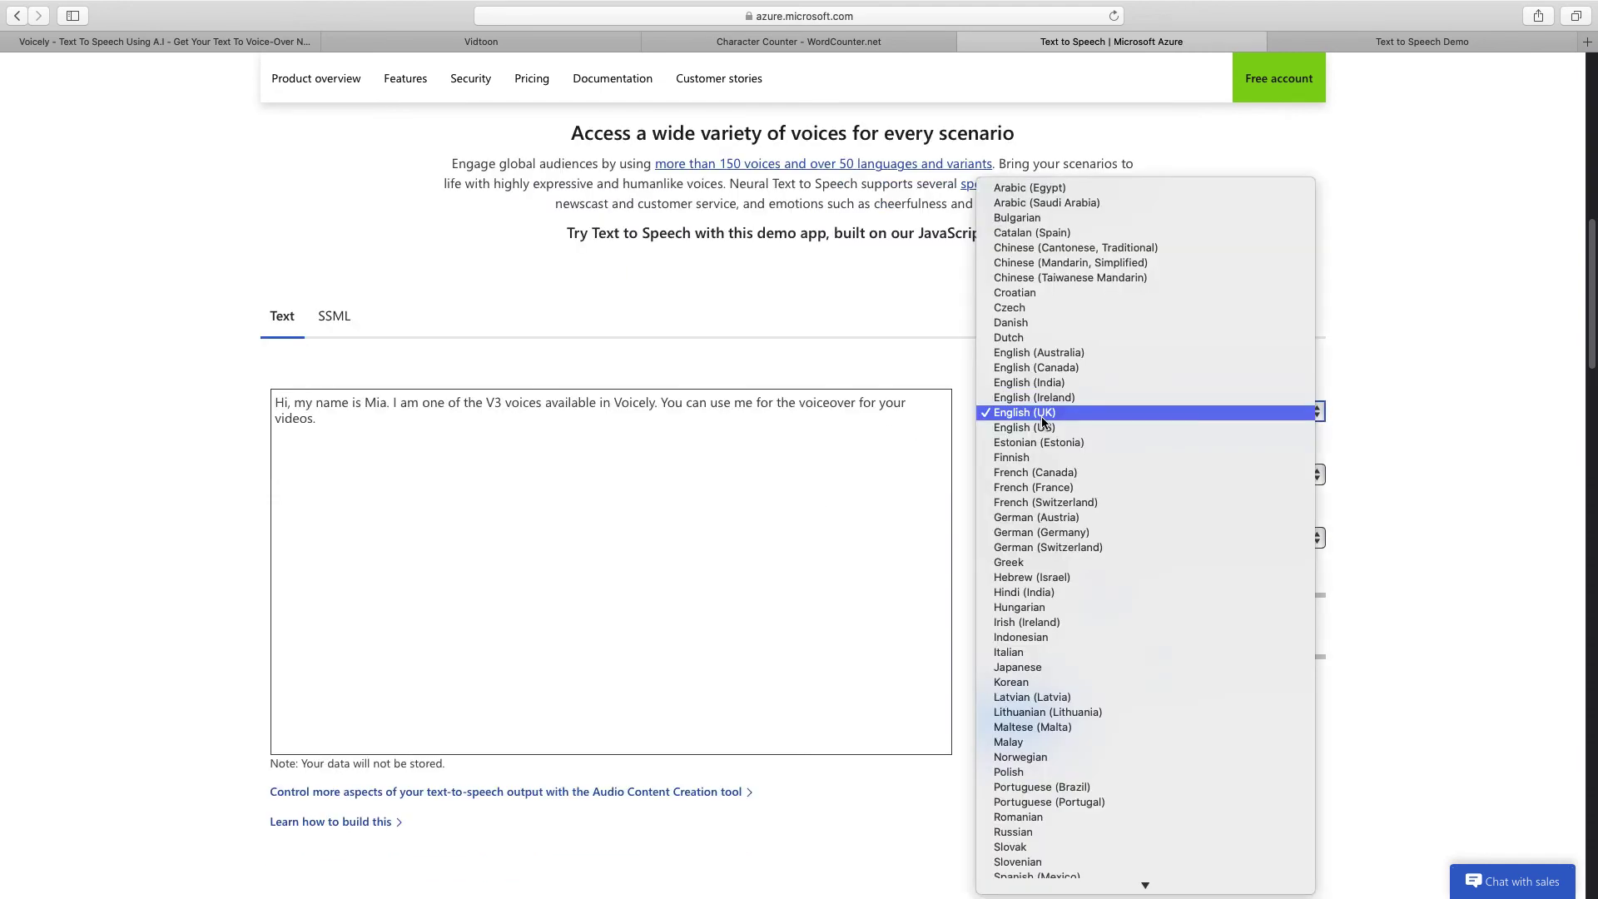
{"action": "left_click", "coordinate": [1345, 333]}
{"action": "left_click", "coordinate": [1073, 476]}
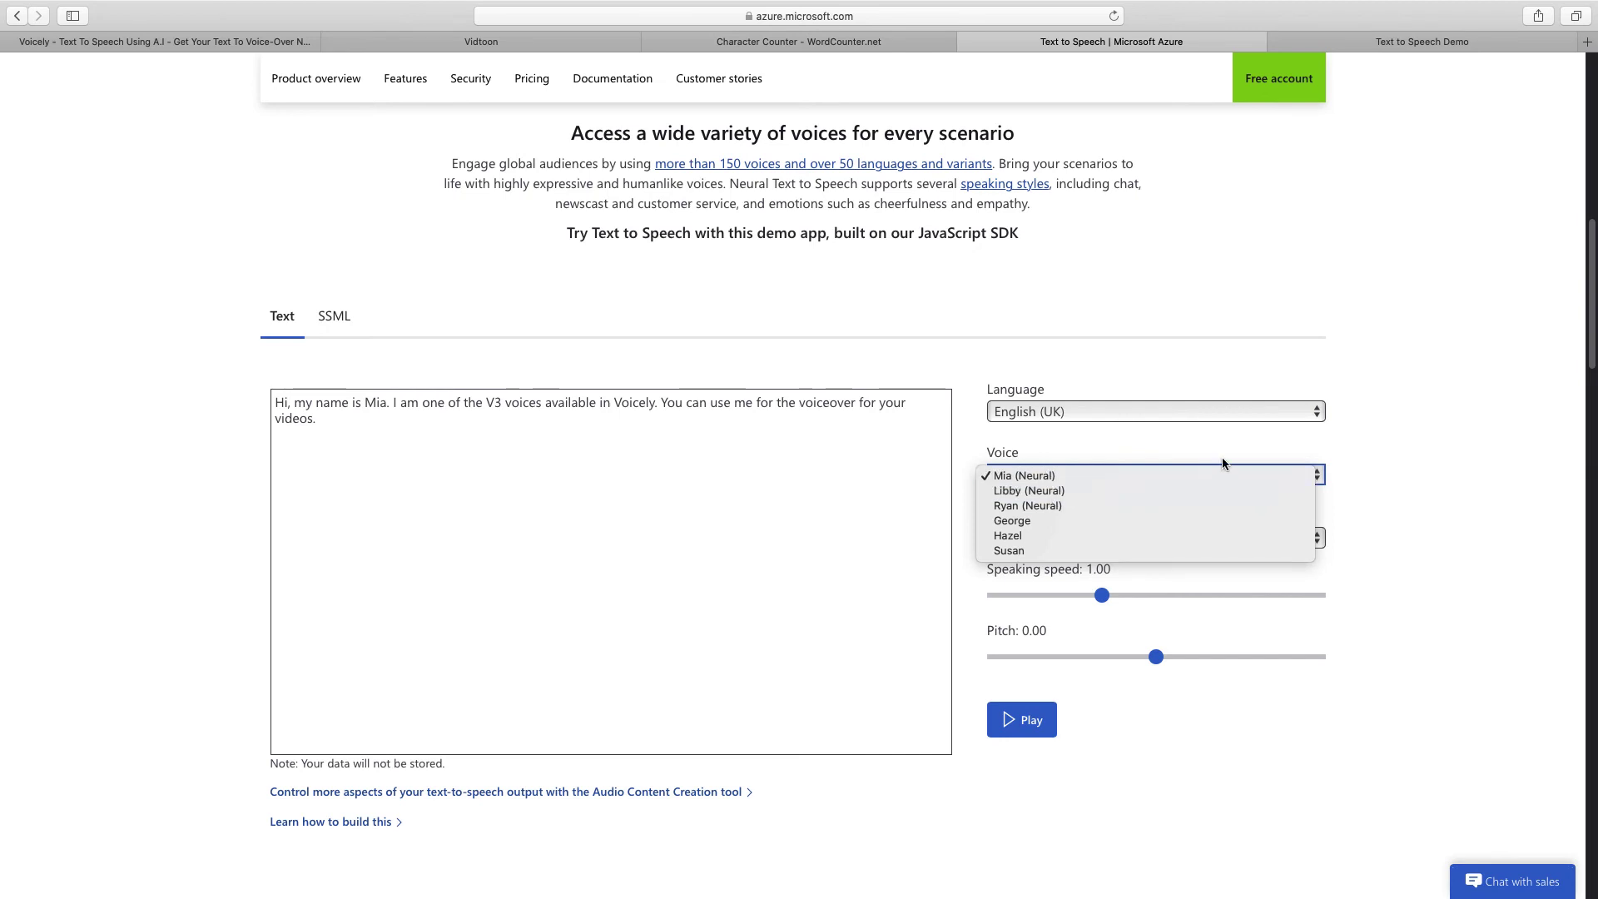
{"action": "left_click", "coordinate": [1402, 444]}
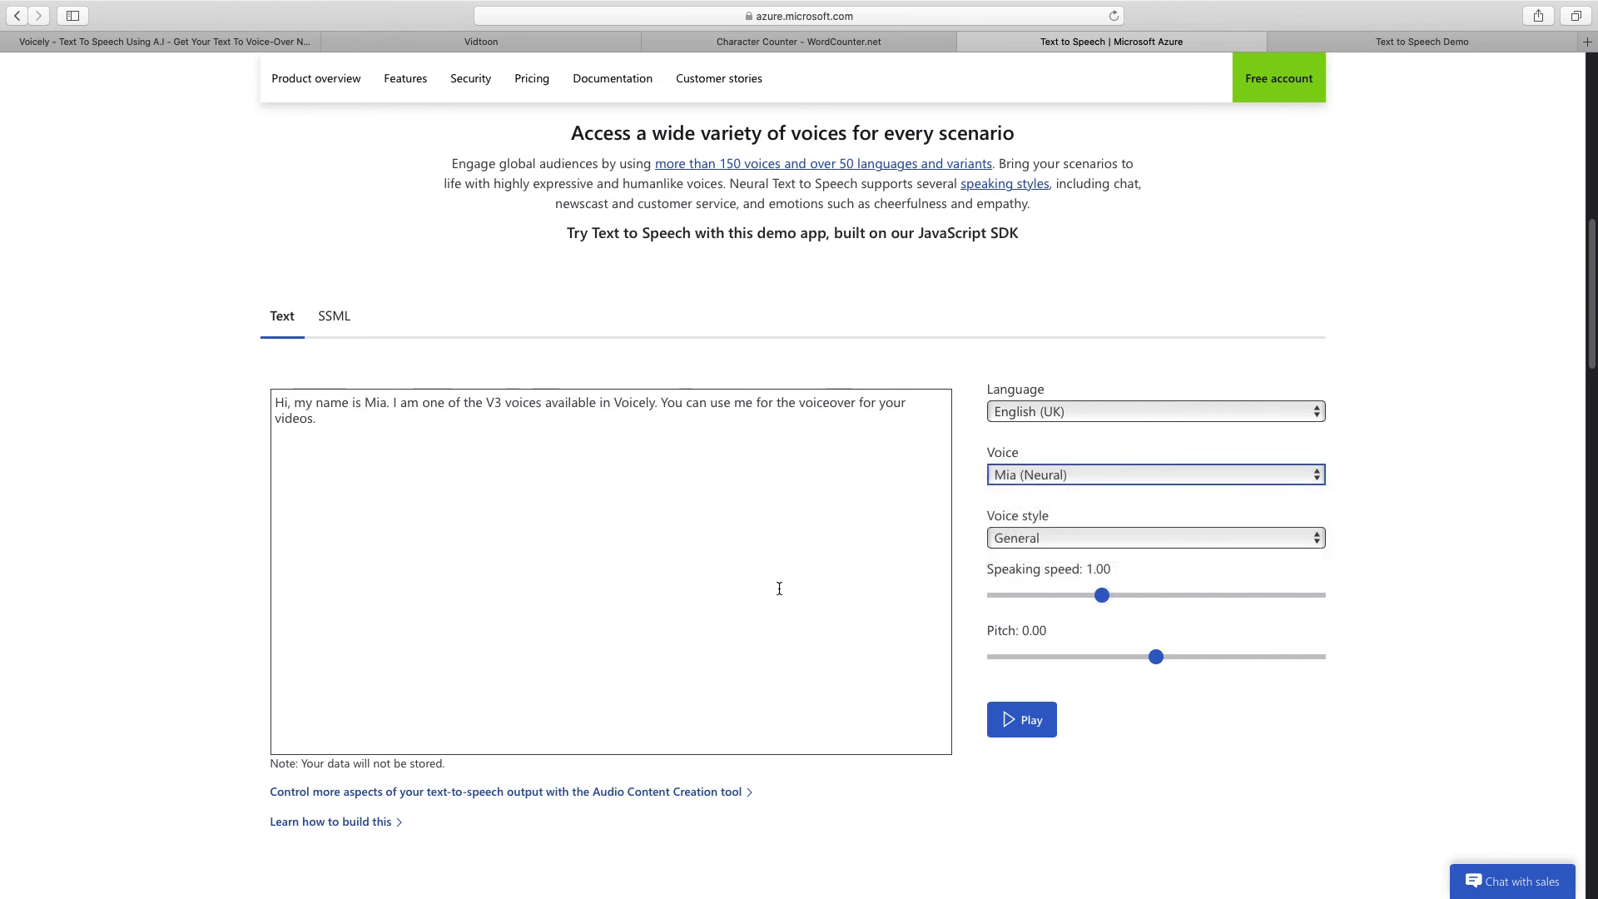
{"action": "left_click", "coordinate": [1022, 726]}
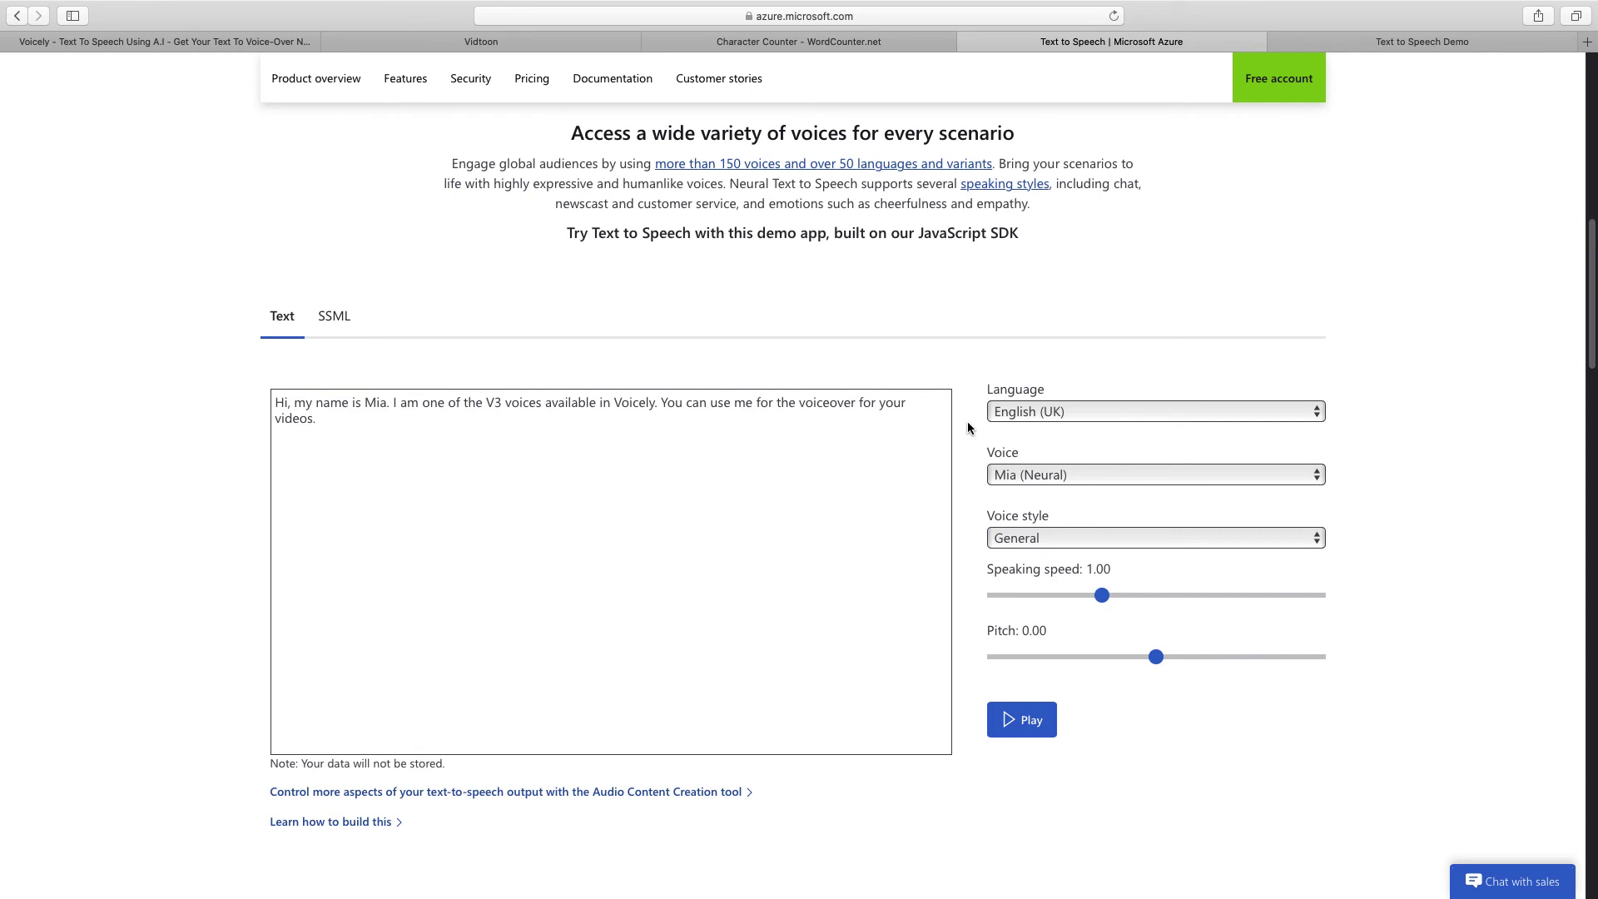
{"action": "key", "text": "Tab"}
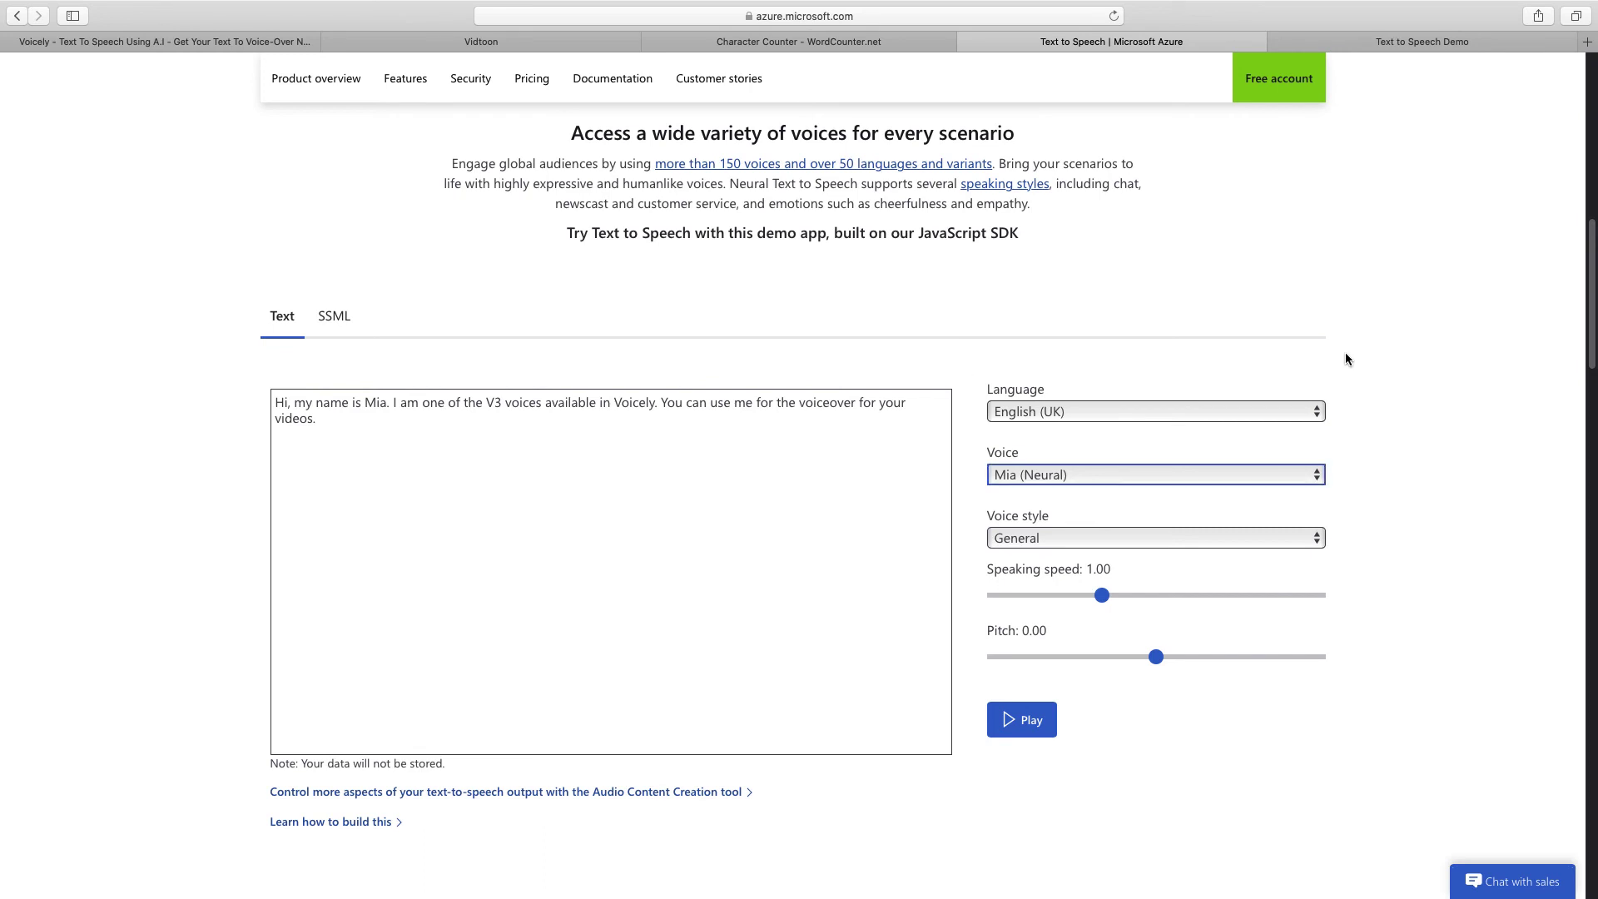
- Switch to the Text to Speech Demo page, play the KevinV3 sample and examine the available voices without changing the selection
{"action": "left_click", "coordinate": [1382, 44]}
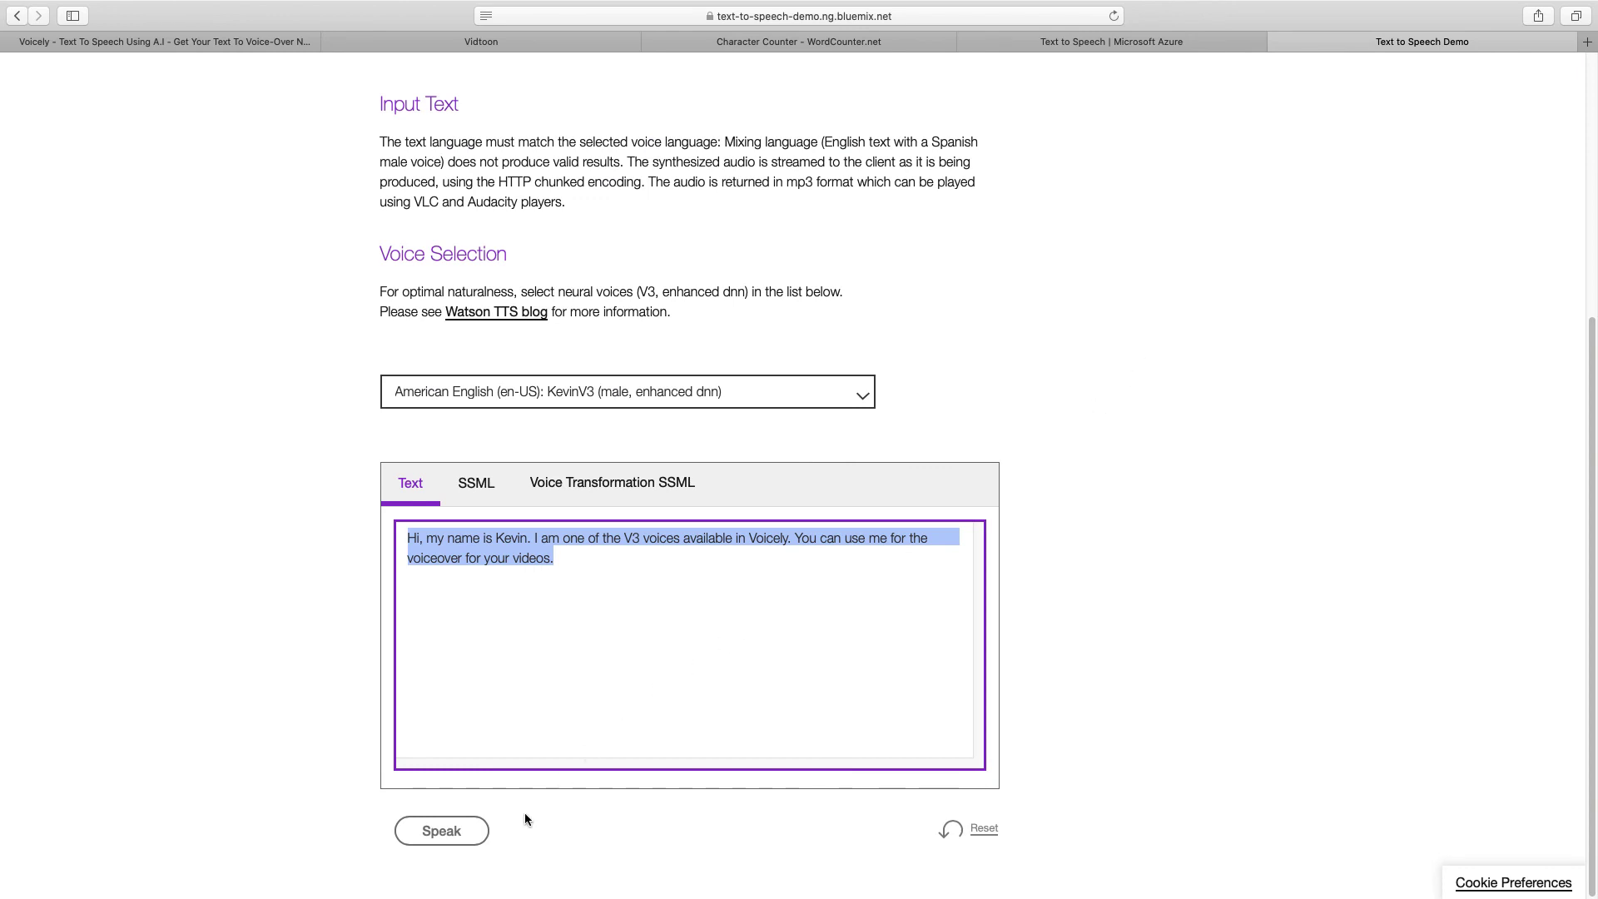
{"action": "left_click", "coordinate": [441, 833]}
{"action": "left_click", "coordinate": [559, 394]}
{"action": "scroll", "coordinate": [559, 396], "scroll_direction": "down", "scroll_amount": 10}
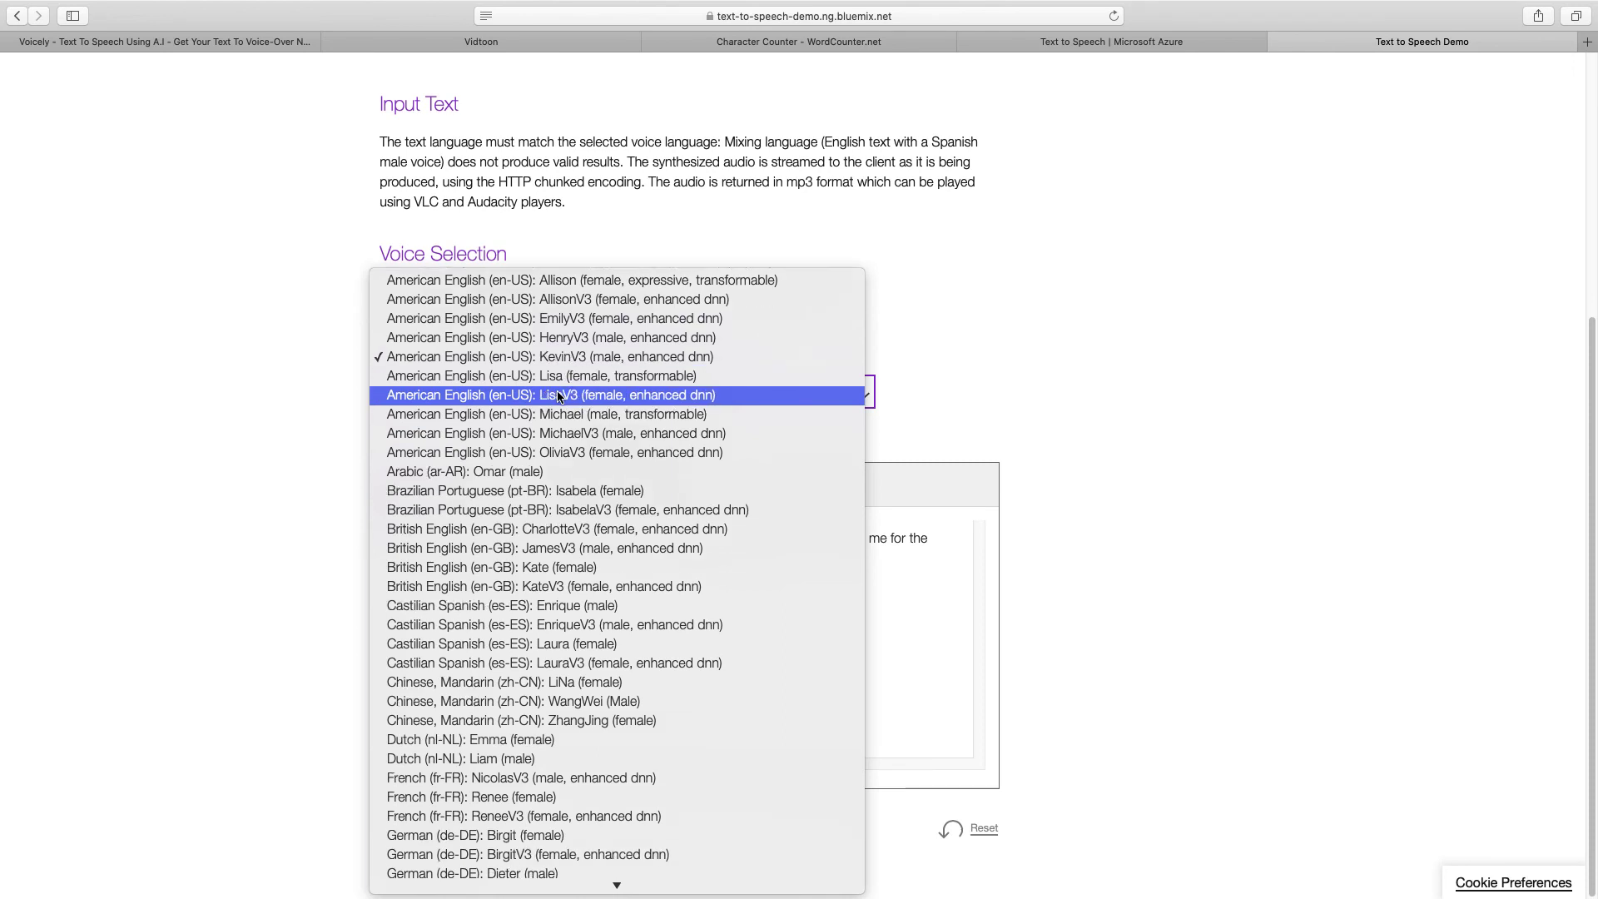
{"action": "scroll", "coordinate": [559, 396], "scroll_direction": "down", "scroll_amount": 2}
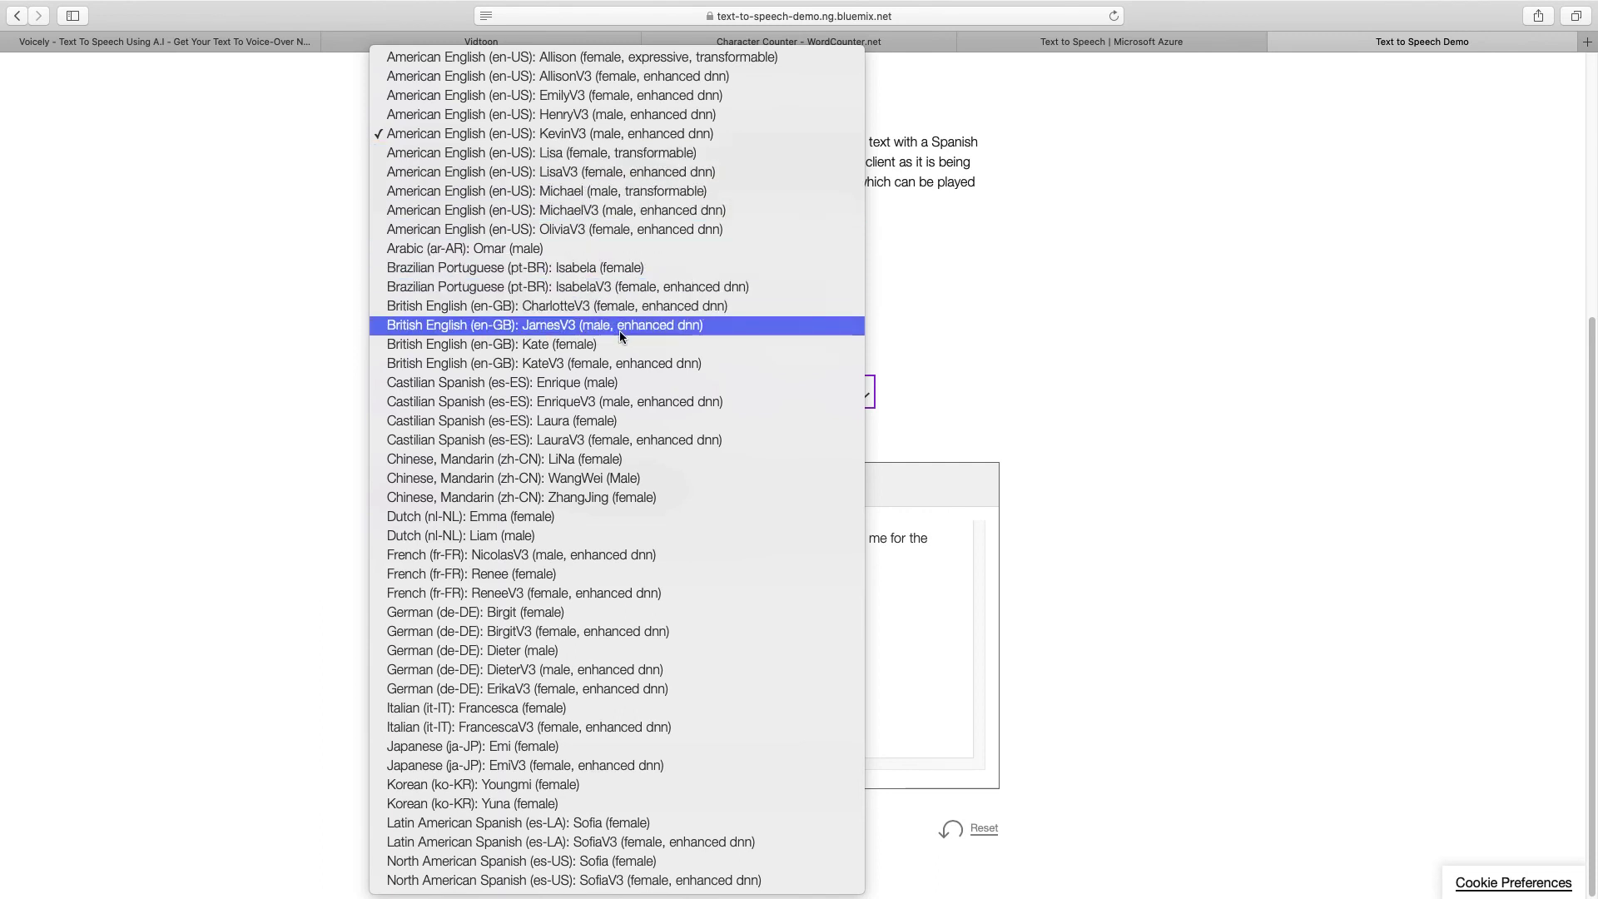
{"action": "left_click", "coordinate": [1082, 393]}
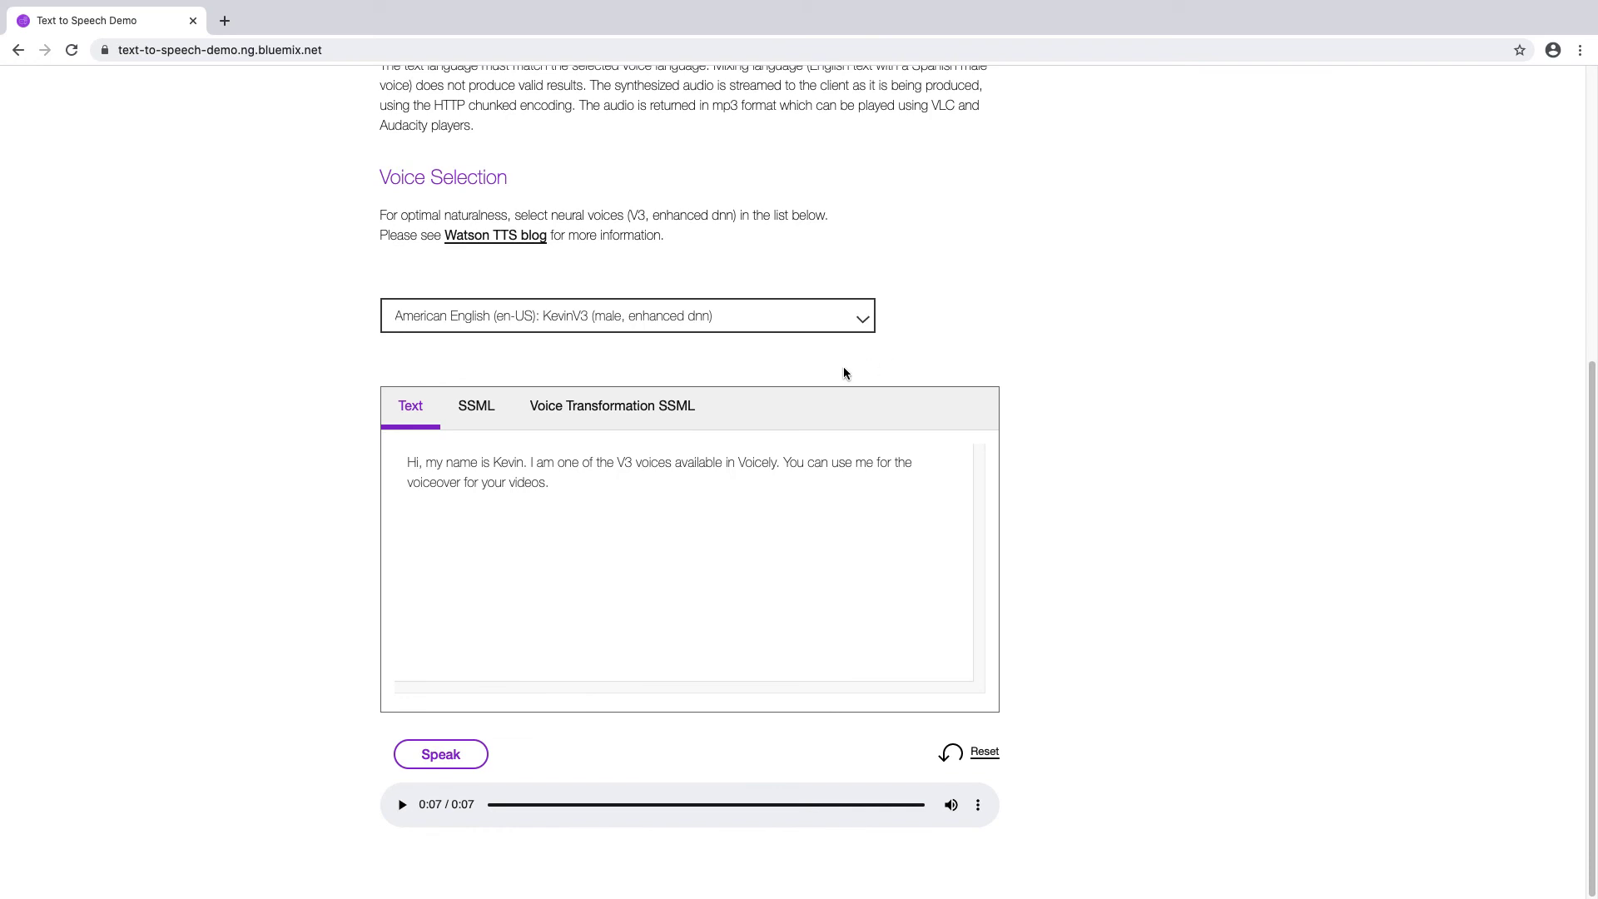
- Play the KevinV3 sample in the Chrome copy of the Text to Speech Demo and select the British English JamesV3 voice
{"action": "left_click", "coordinate": [441, 754]}
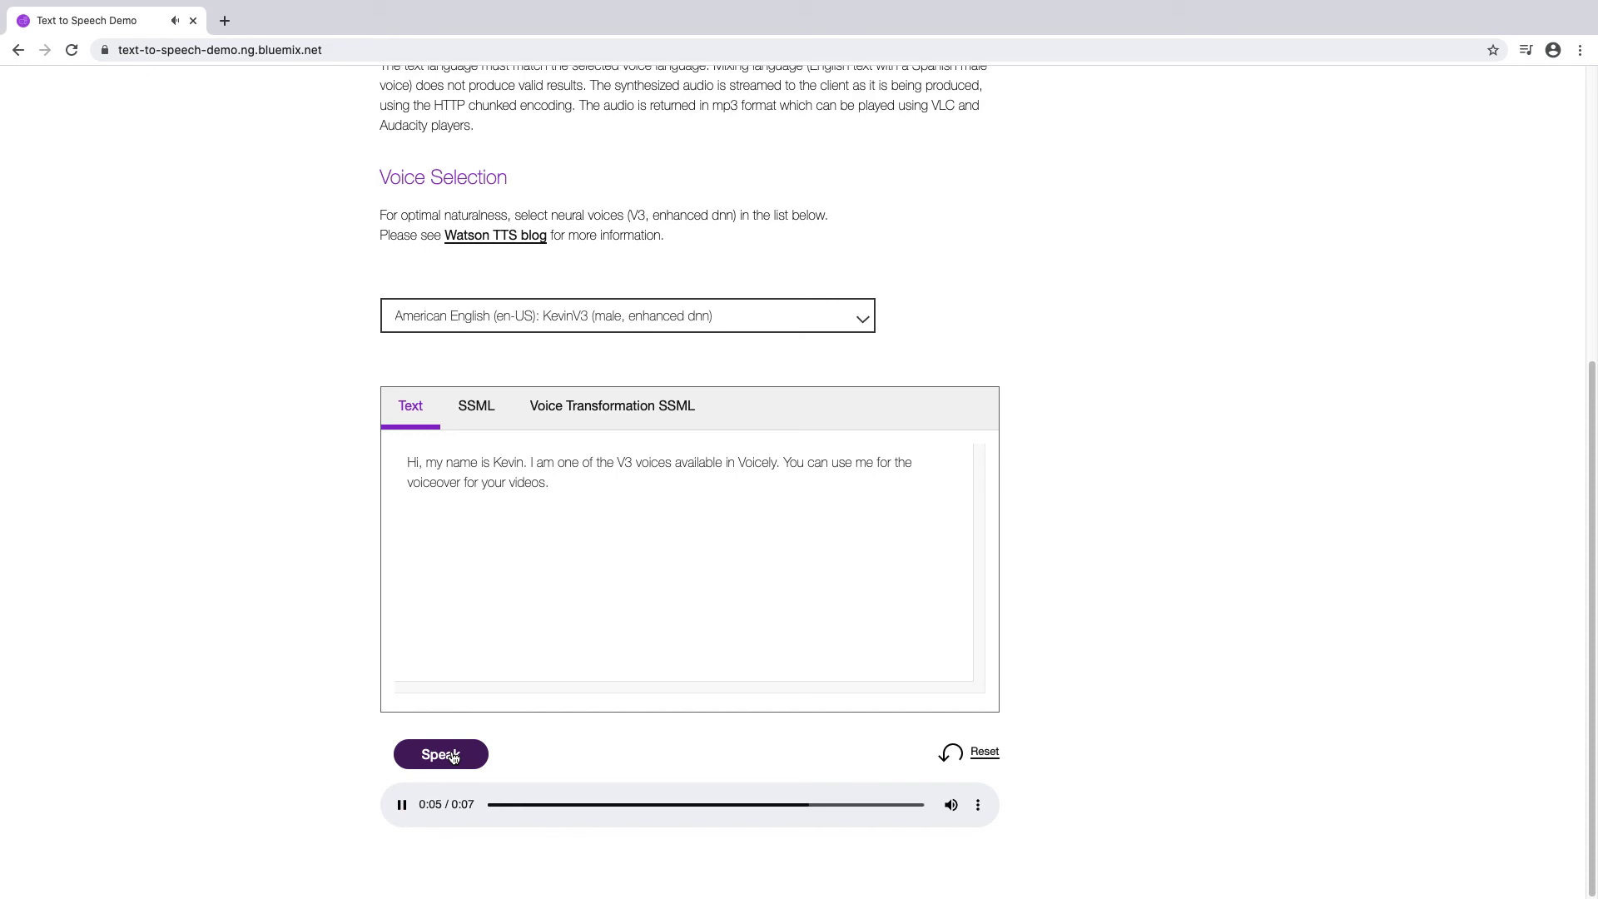
{"action": "left_click", "coordinate": [652, 315]}
{"action": "scroll", "coordinate": [641, 342], "scroll_direction": "down", "scroll_amount": 5}
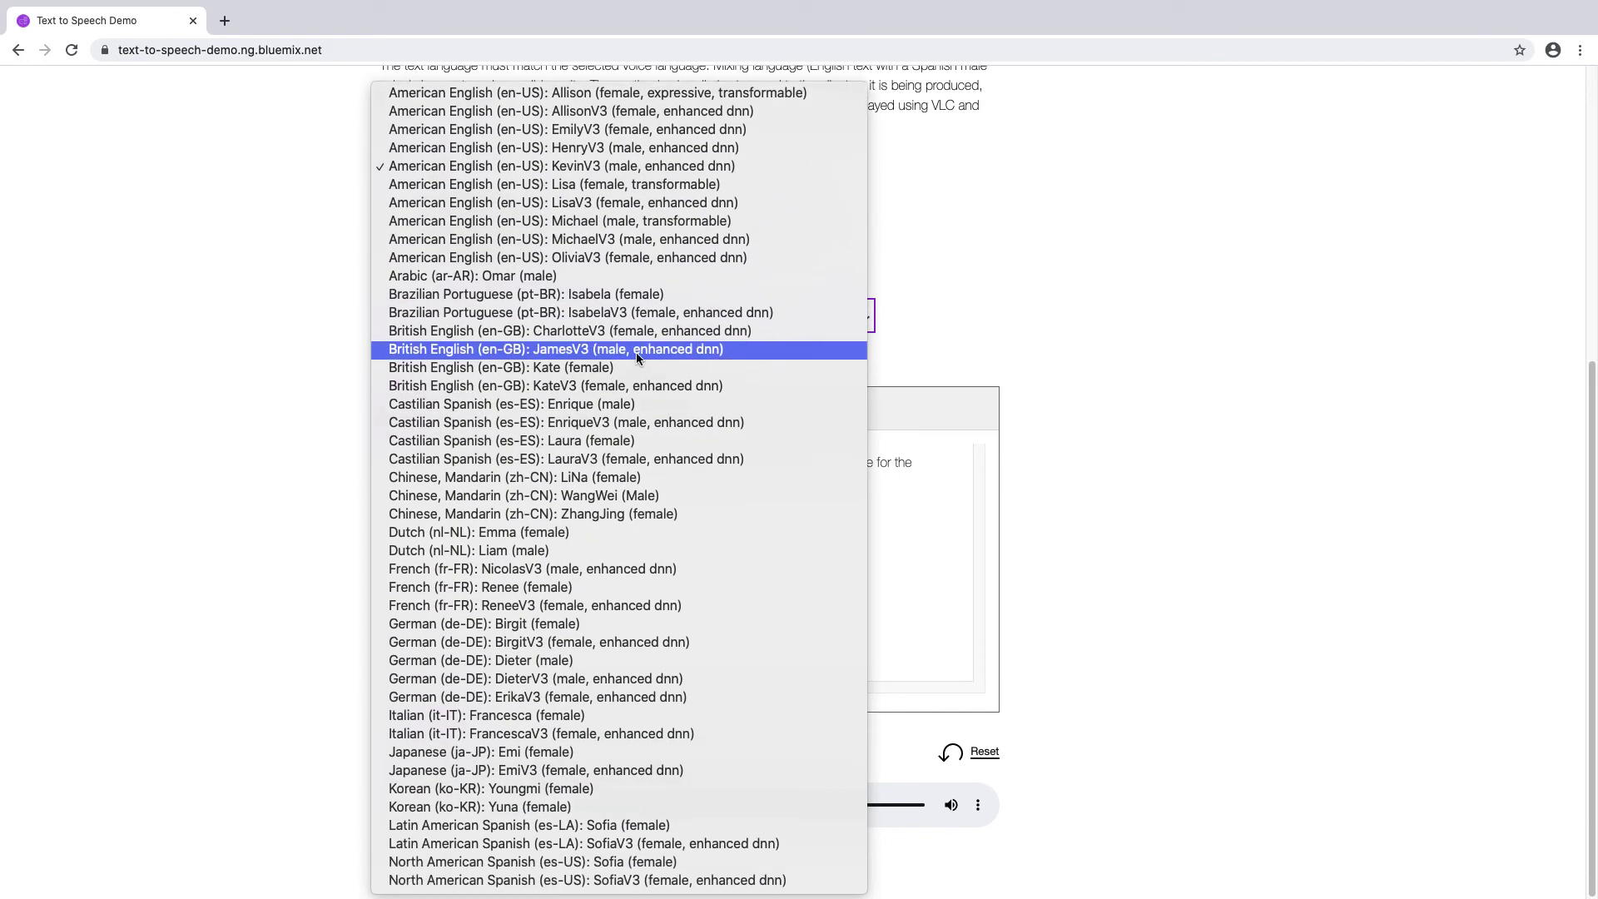
{"action": "left_click", "coordinate": [636, 352]}
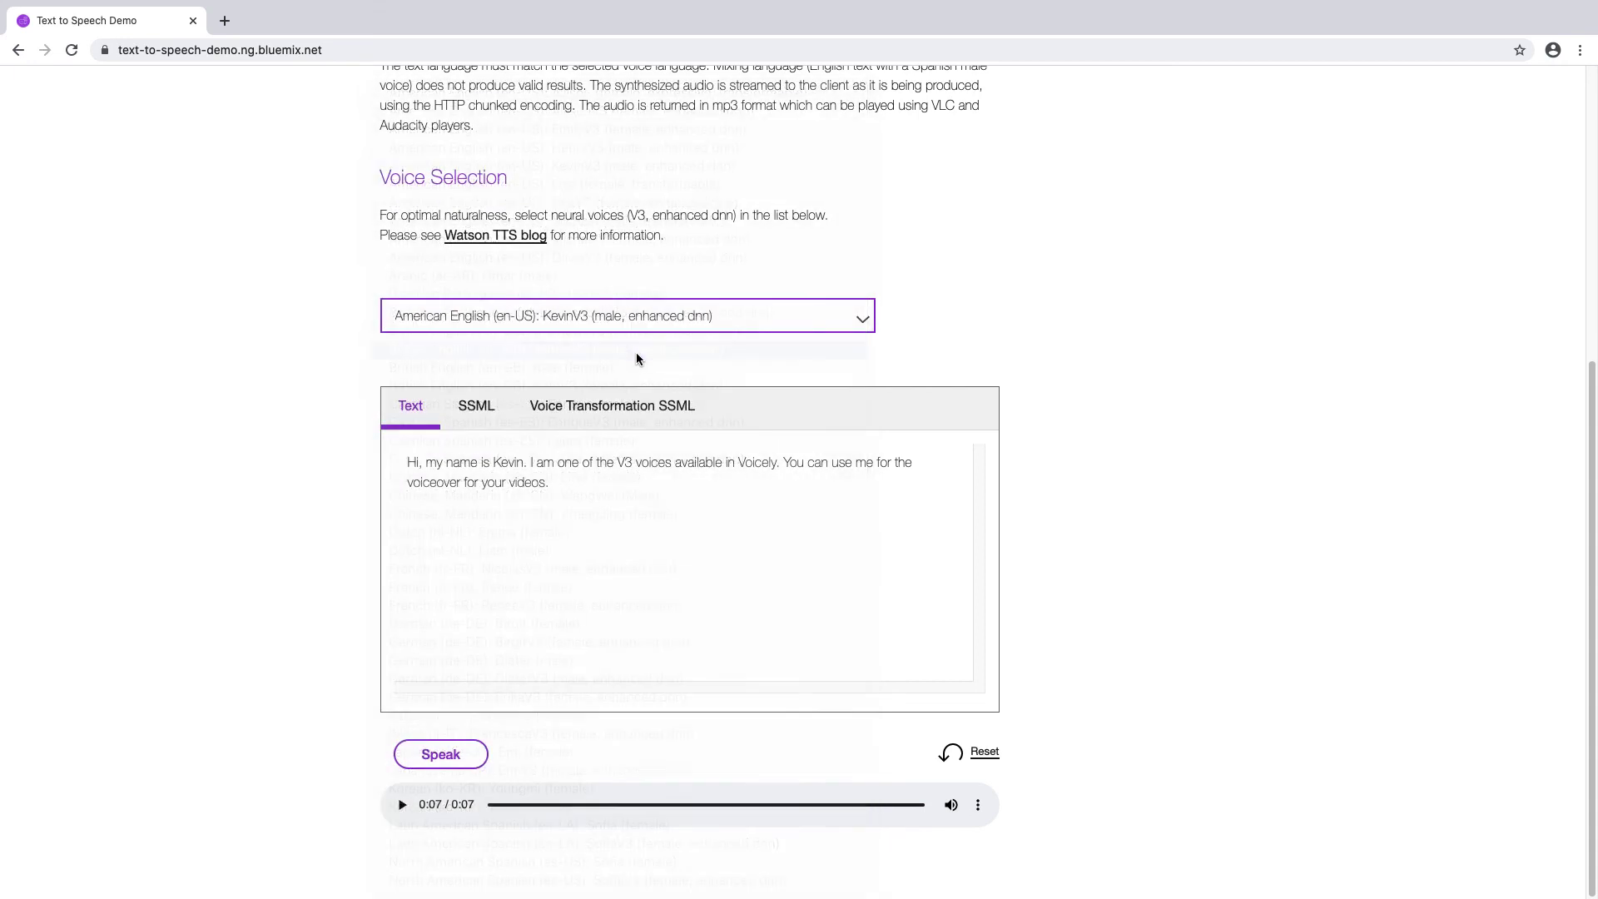
{"action": "left_click", "coordinate": [441, 756]}
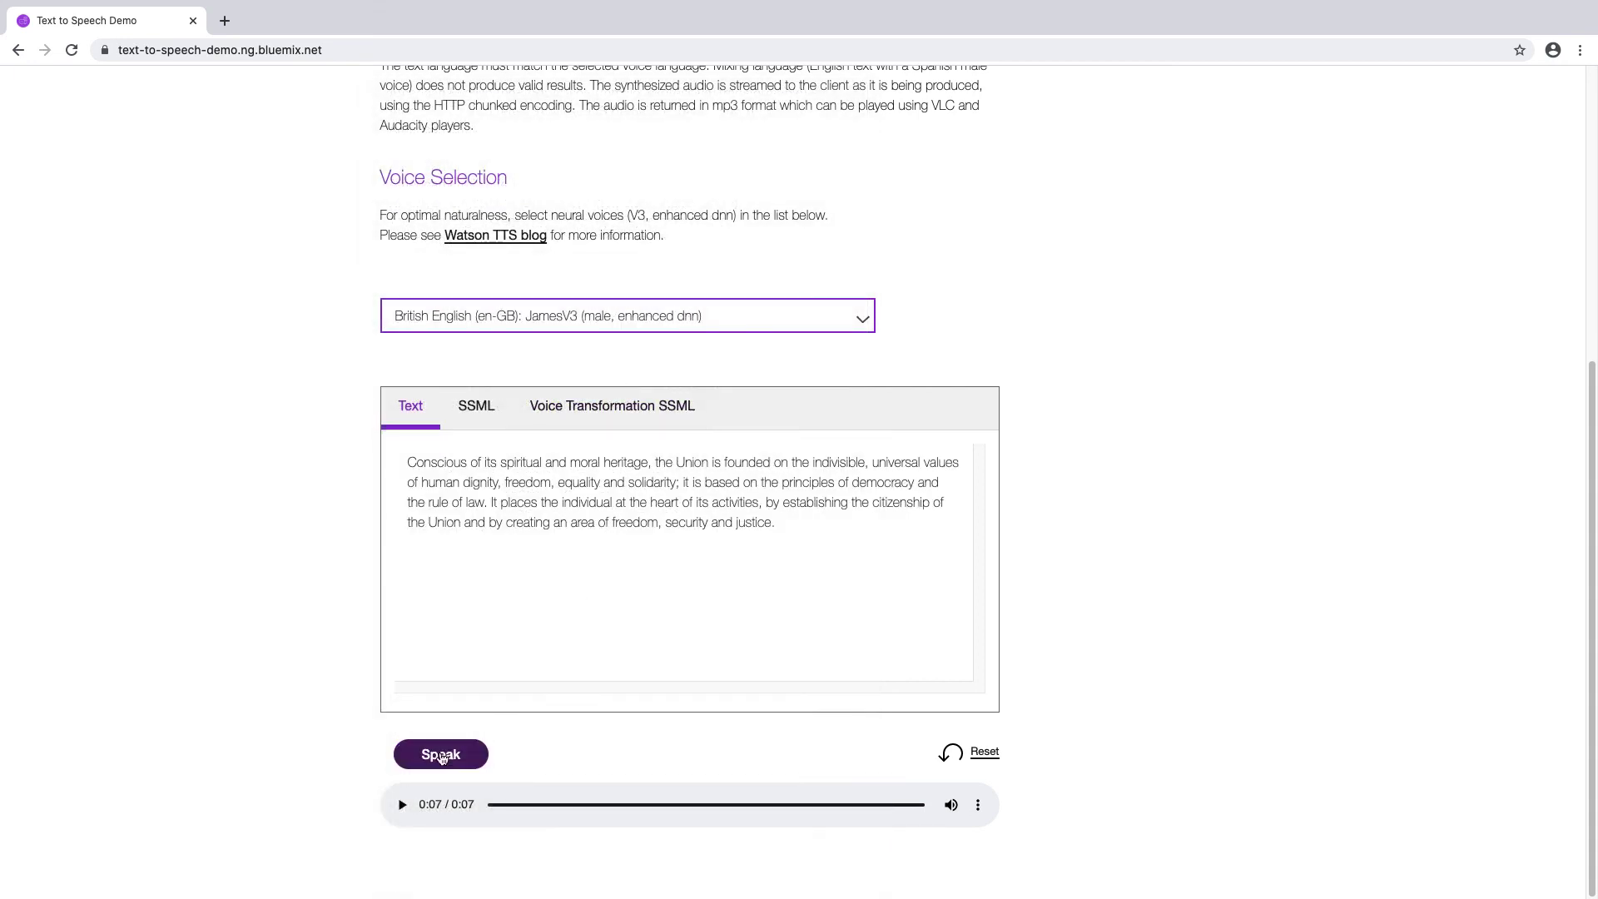
- Replace the default text with the "Hi, my name is James. I am one of the V3 voices available in Voicely" introduction and have it spoken
{"action": "left_click", "coordinate": [856, 538]}
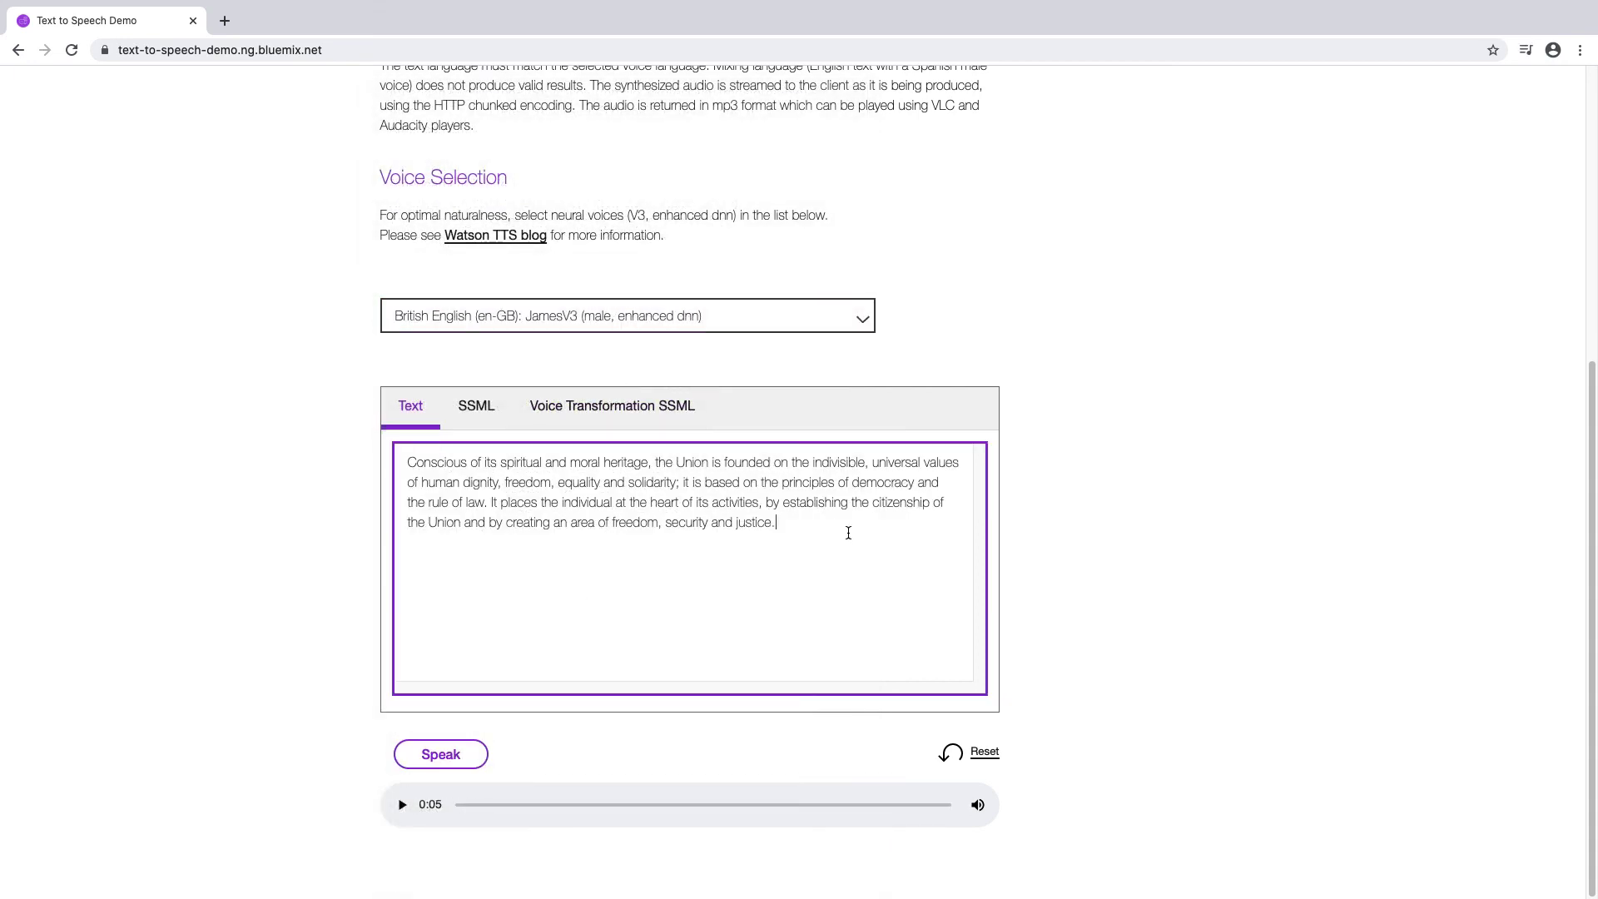
{"action": "left_click_drag", "start_coordinate": [845, 531], "coordinate": [396, 464]}
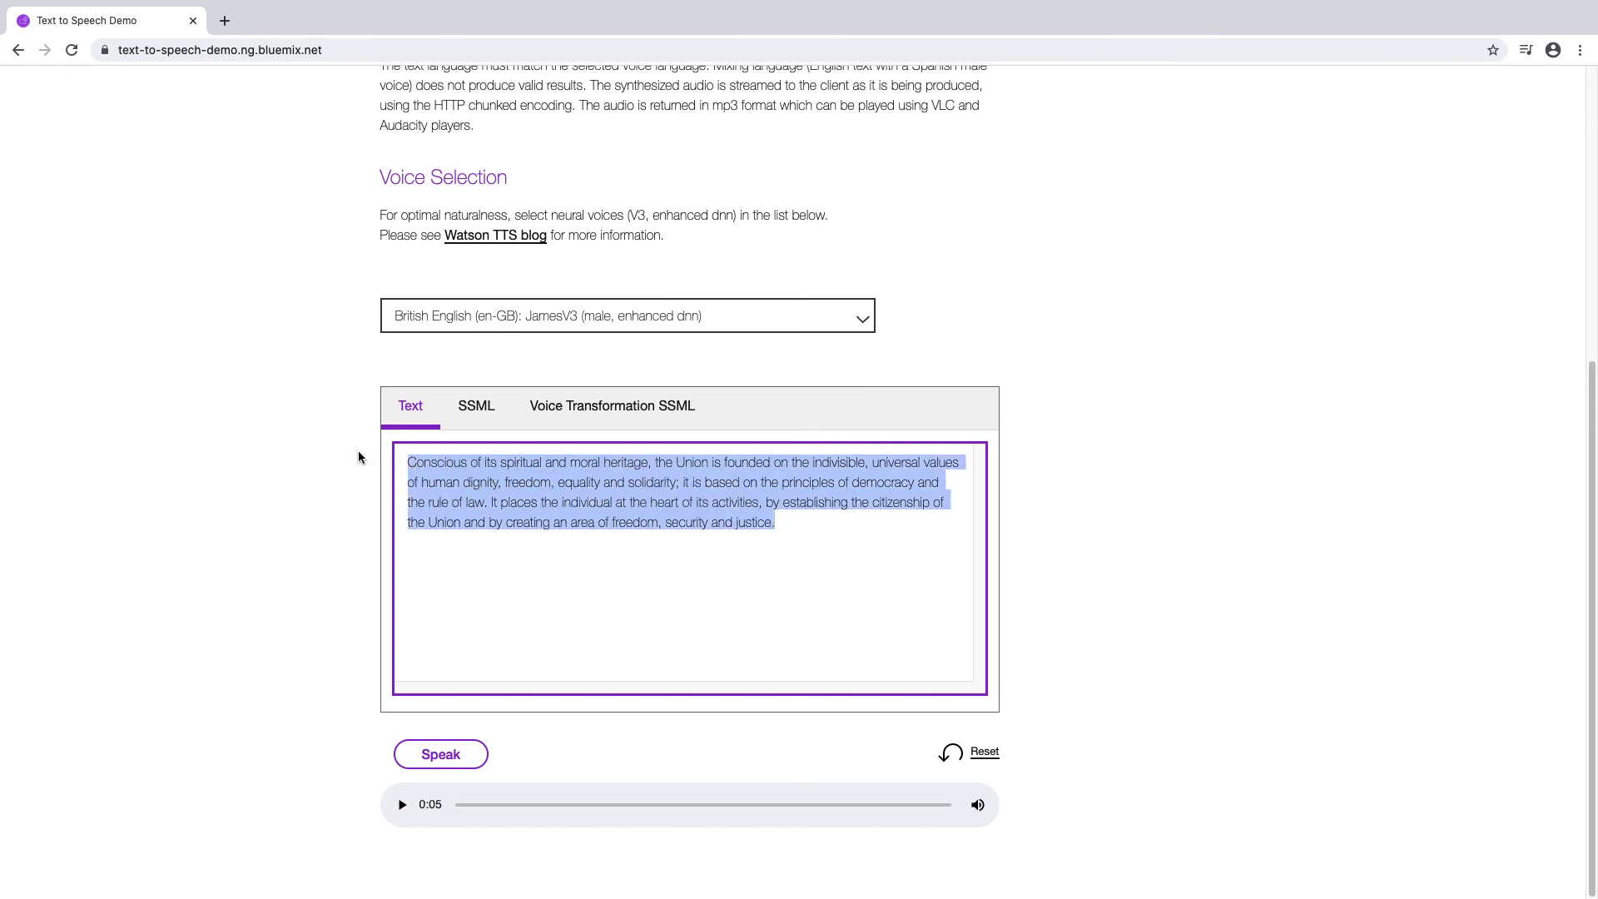
{"action": "type", "text": "Hi, my name is Kevin. I am one of the V3 voices available in Voicely. You can use me for the voiceover for your videos."}
{"action": "double_click", "coordinate": [513, 465]}
{"action": "type", "text": "James"}
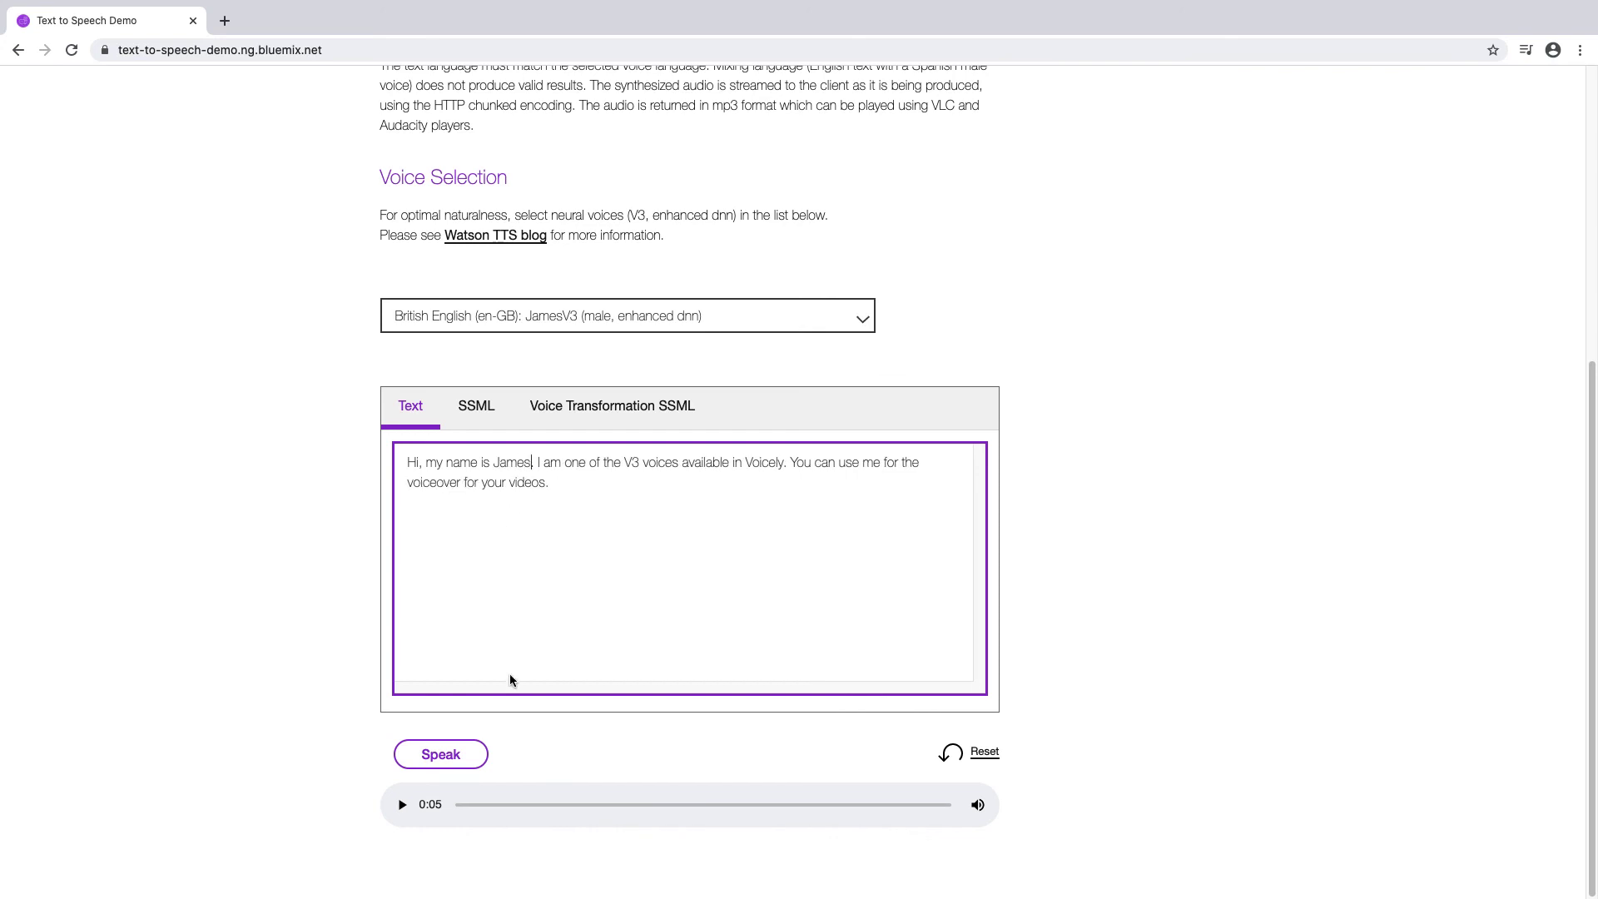
{"action": "left_click", "coordinate": [451, 742]}
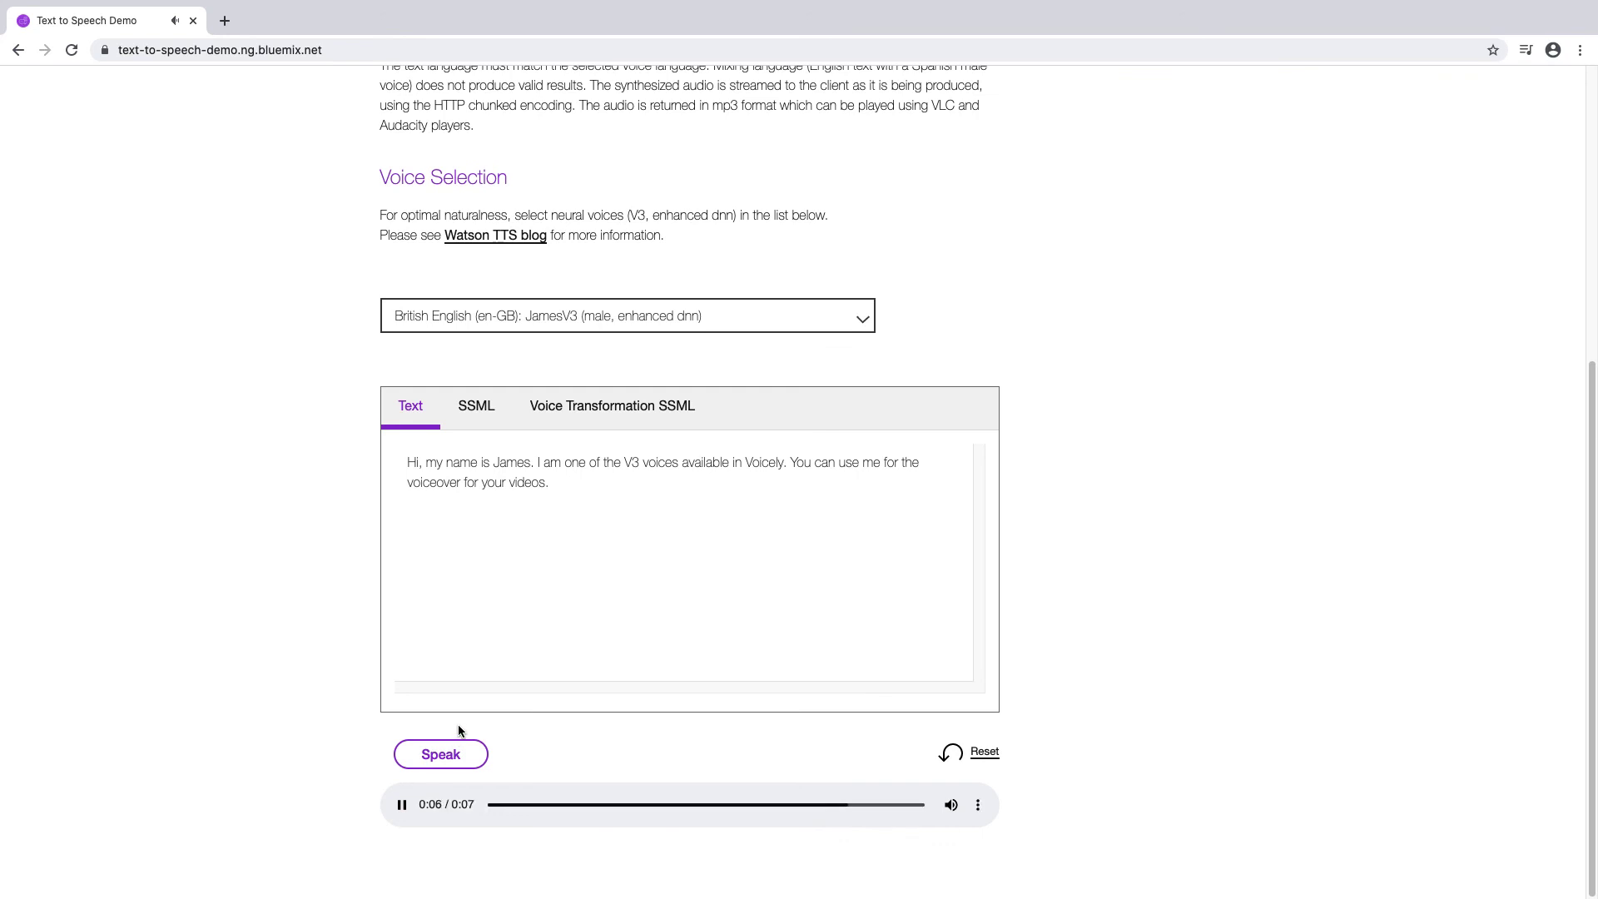
- Open the save dialog for the generated James audio clip and cancel it without saving
{"action": "right_click", "coordinate": [400, 809]}
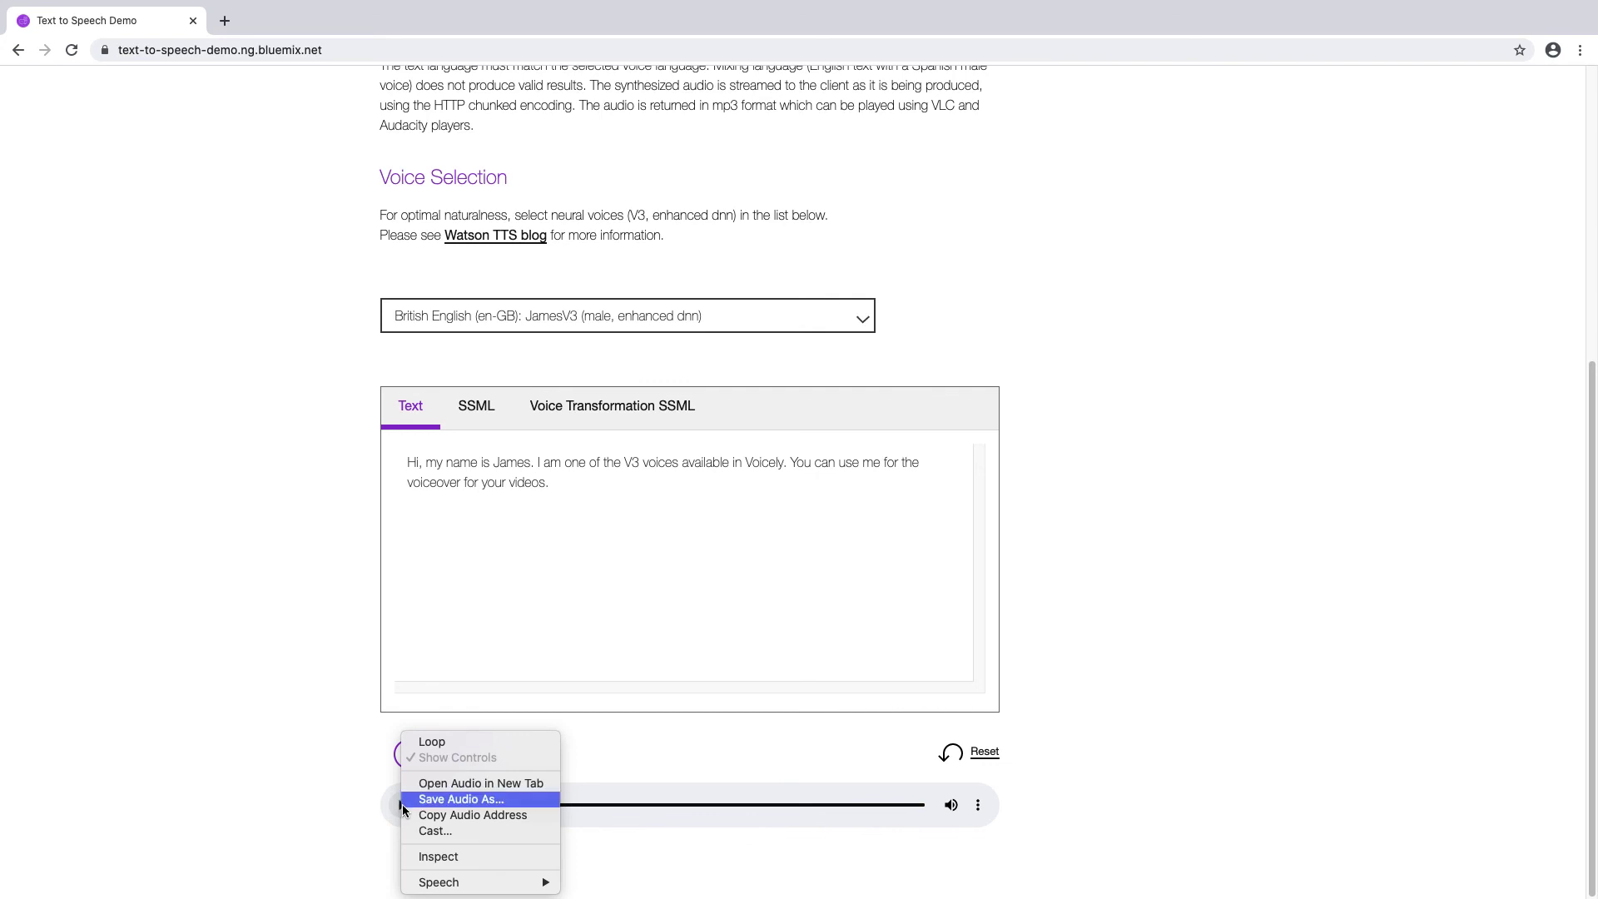
{"action": "left_click", "coordinate": [425, 800]}
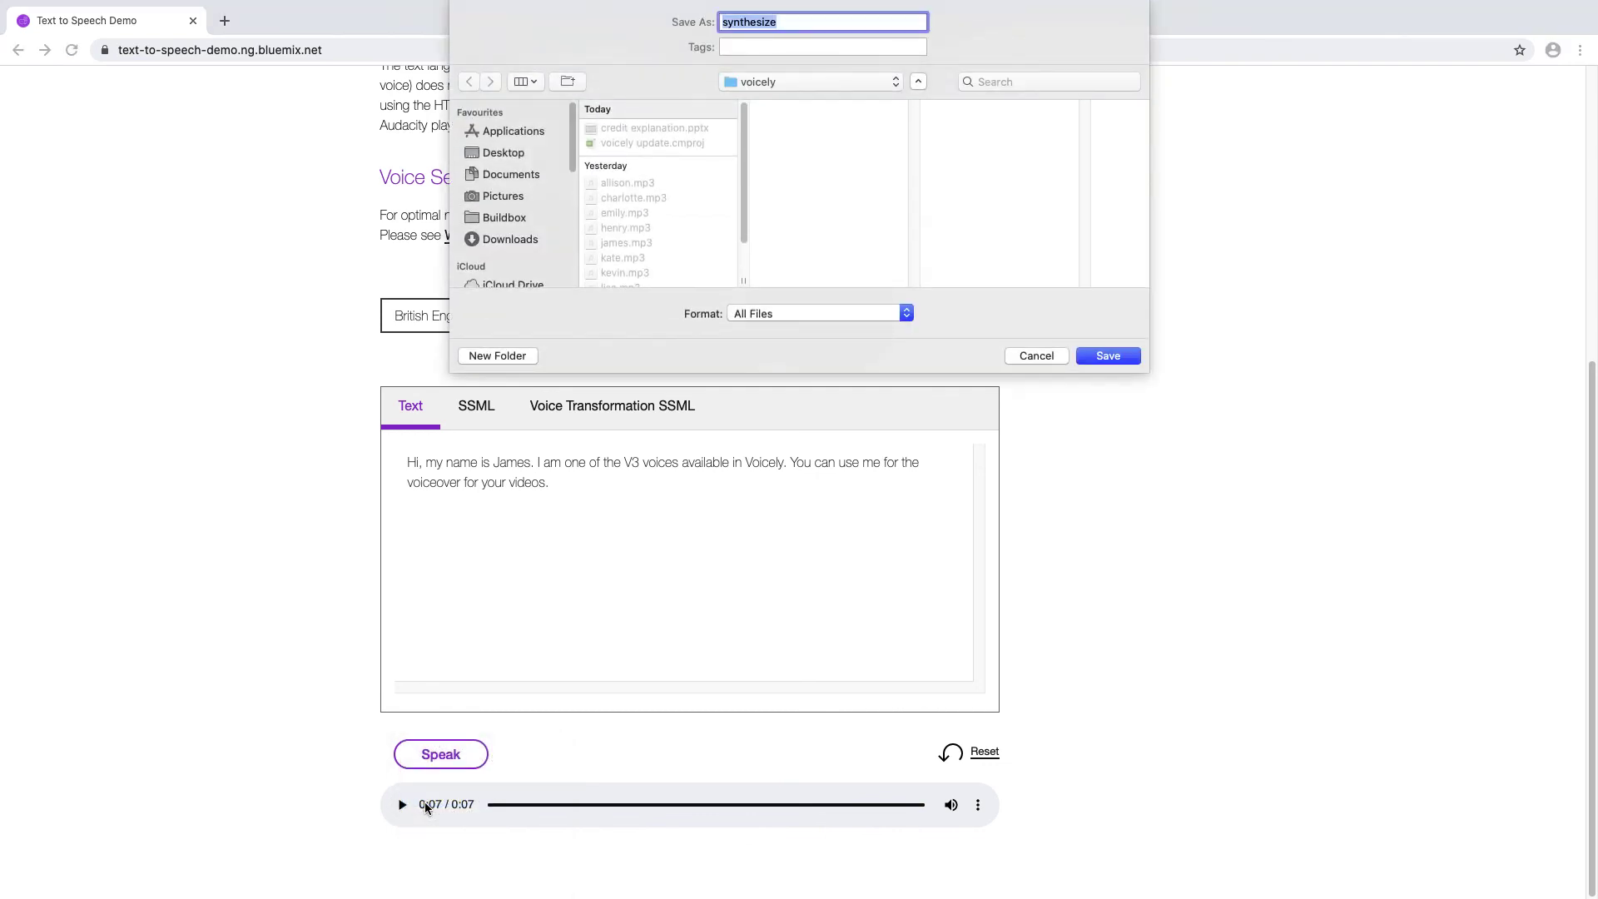
{"action": "left_click", "coordinate": [1044, 356]}
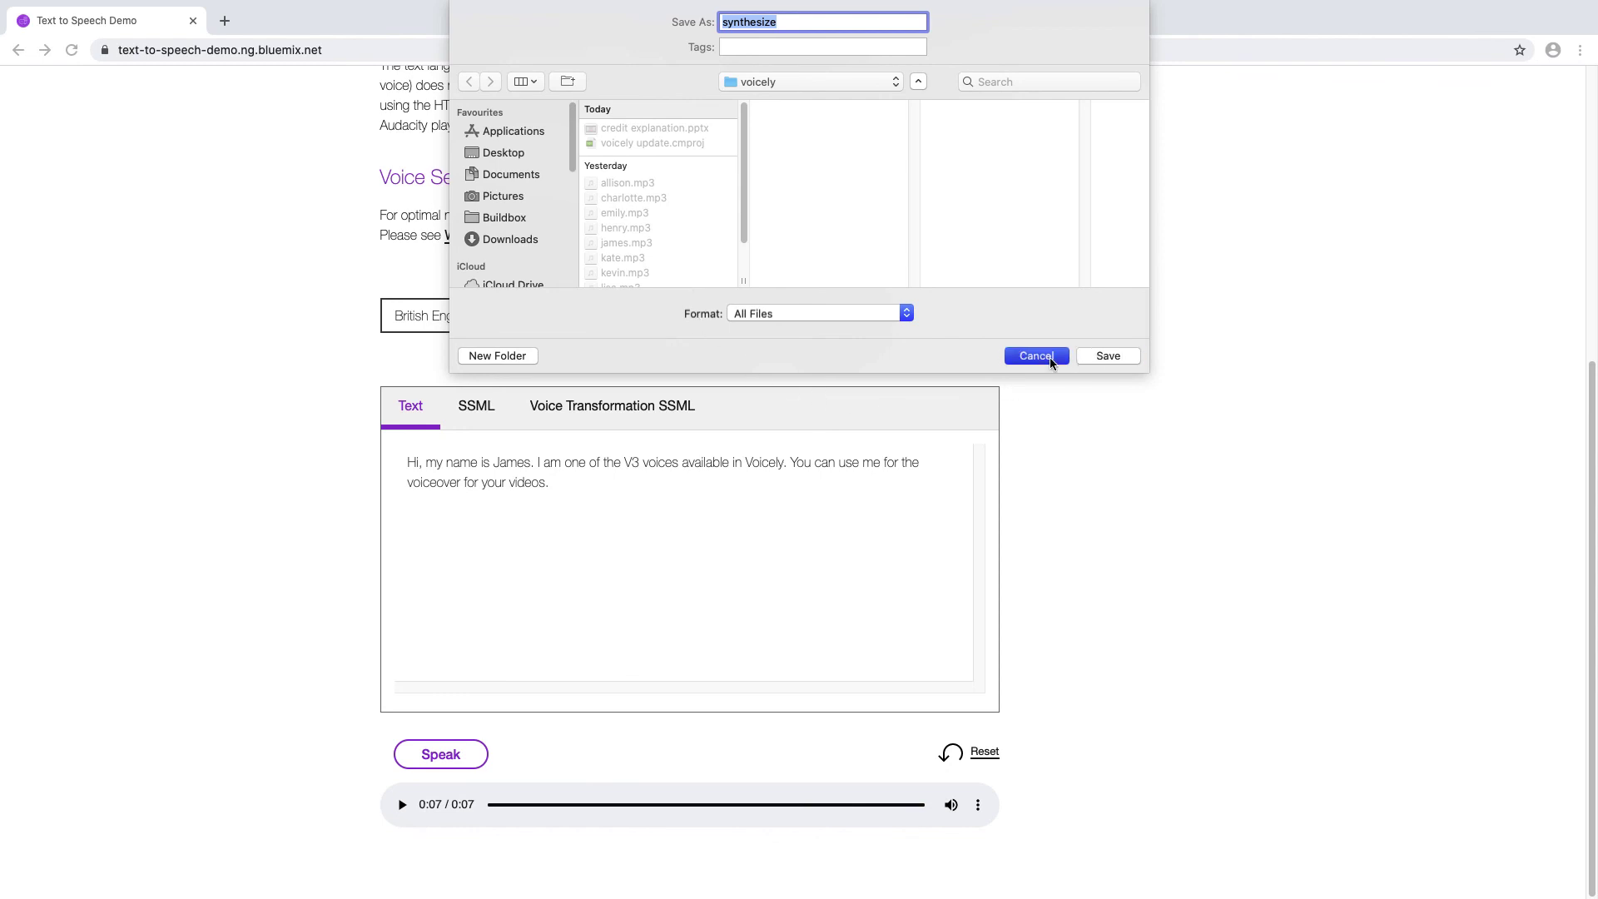
{"action": "left_click", "coordinate": [740, 537]}
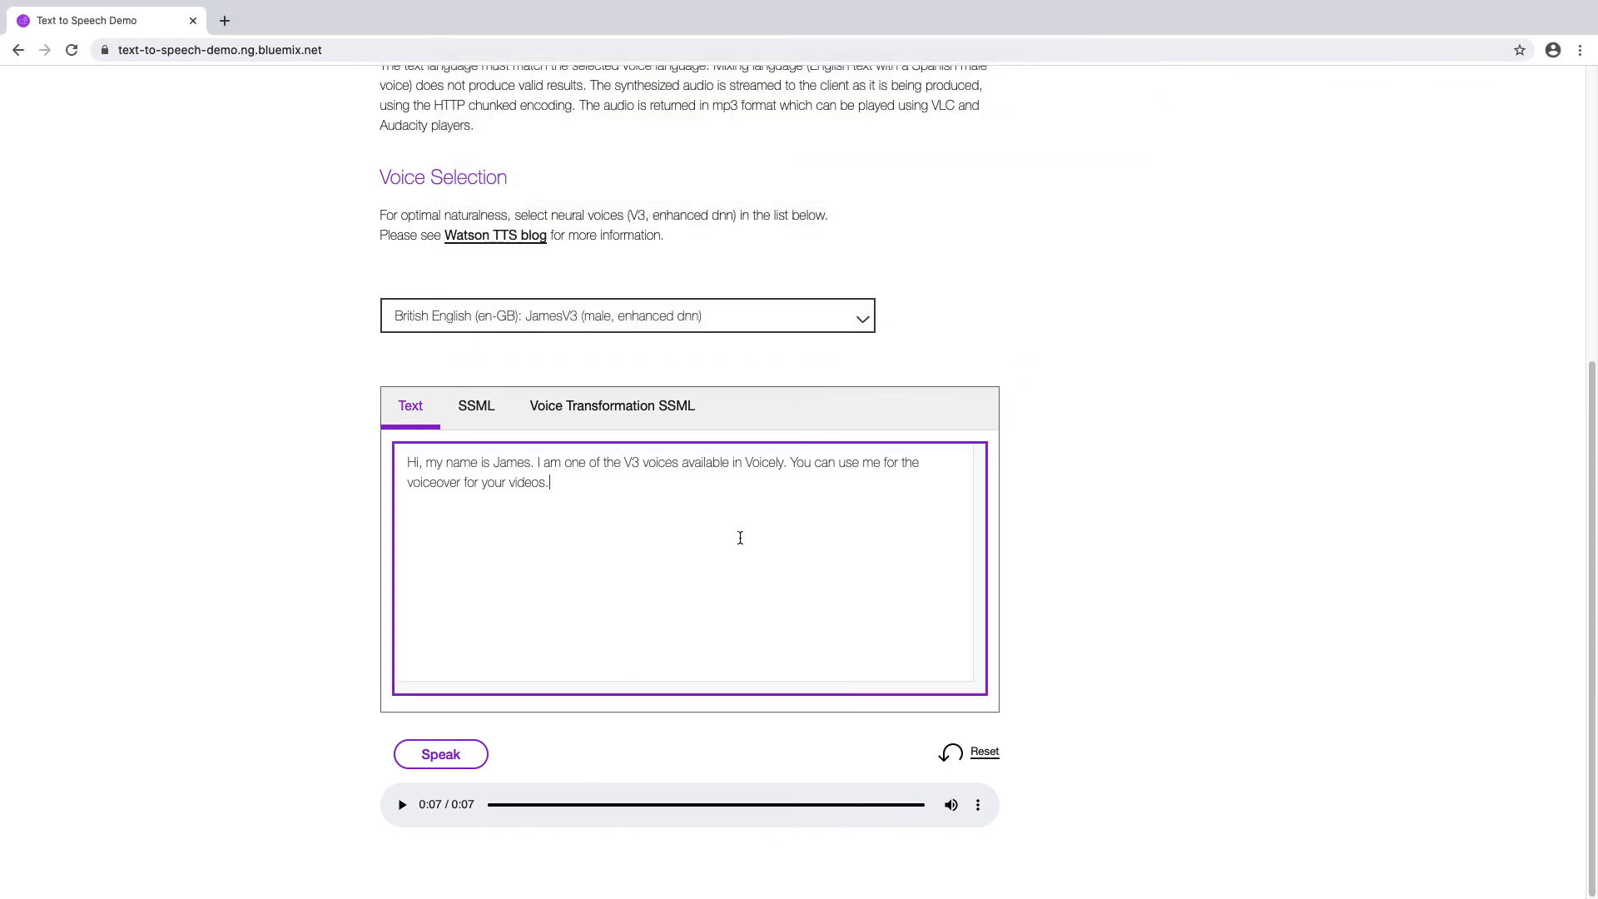